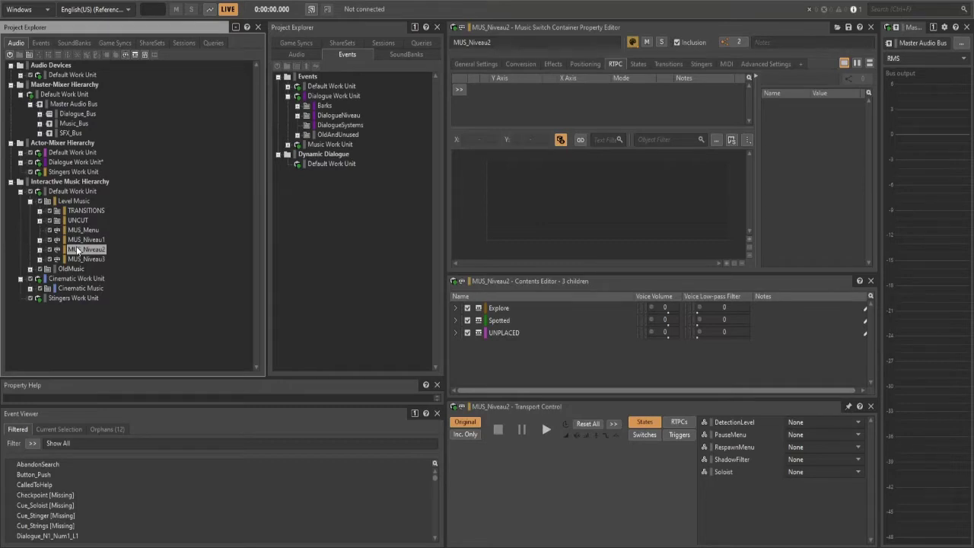
Review the general settings of the MUS_Niveau2 music switch container.
{"action": "key", "text": "F8"}
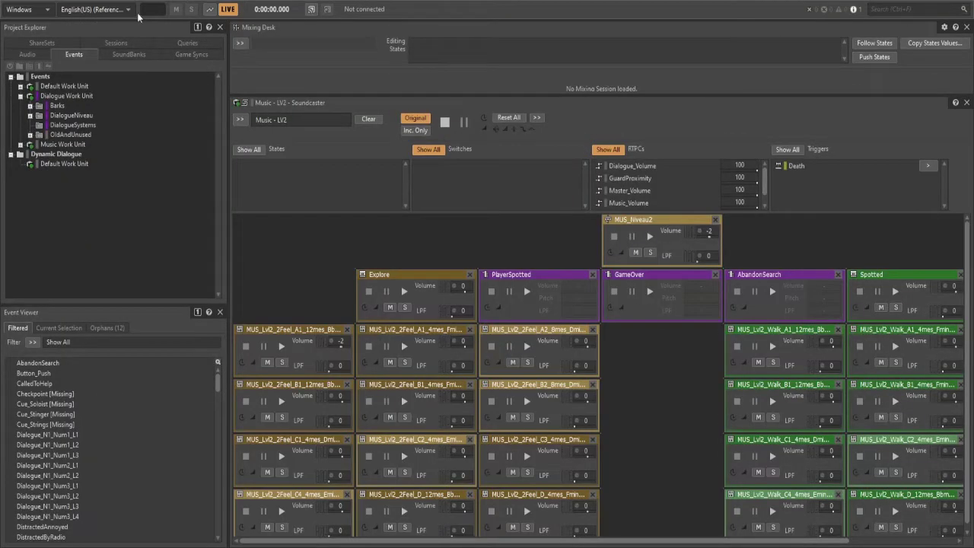
{"action": "left_click", "coordinate": [27, 54]}
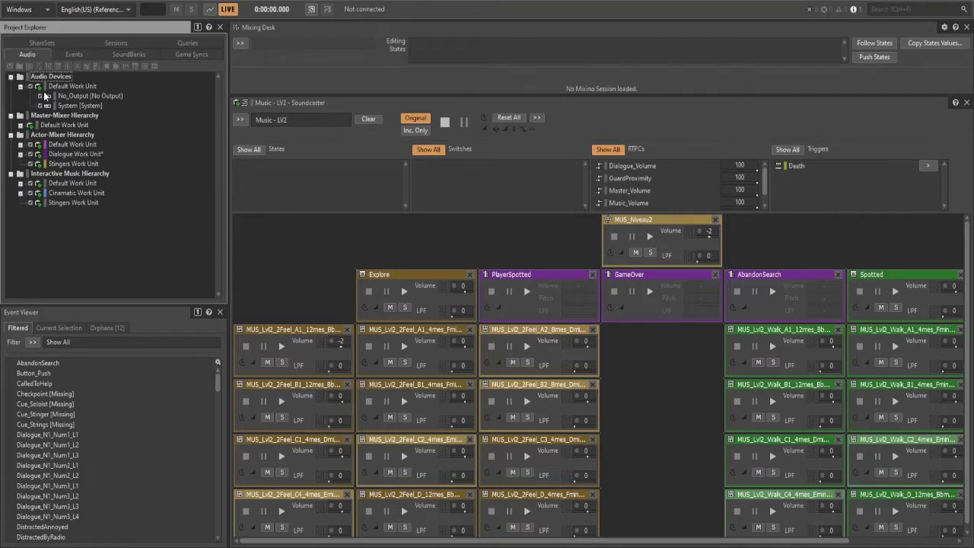
{"action": "key", "text": "F5"}
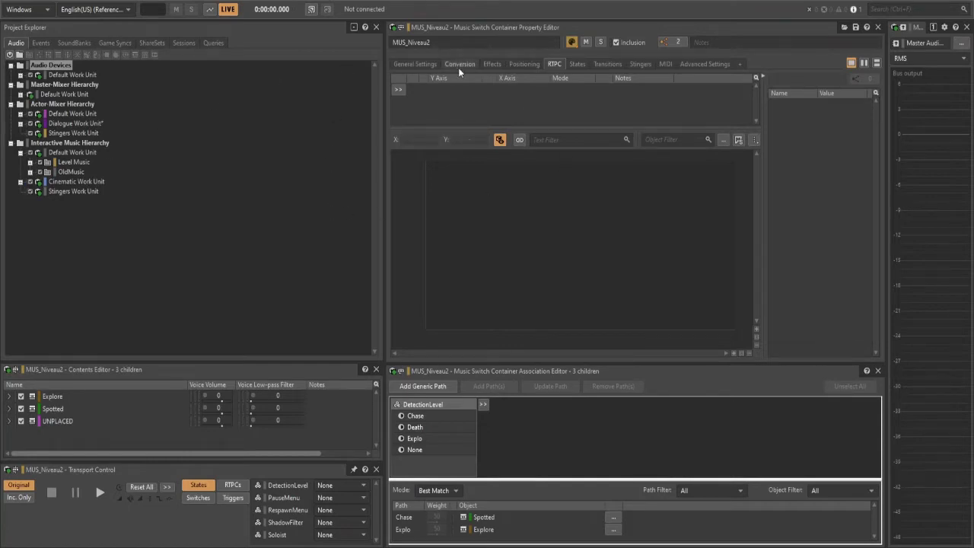
{"action": "left_click", "coordinate": [428, 64]}
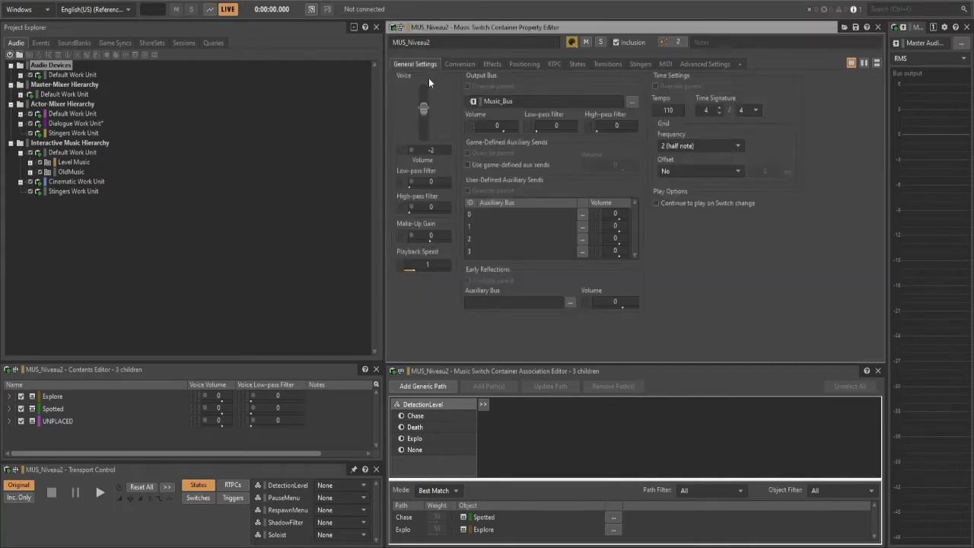
In the Music - LV2 Soundcaster session, play MUS_Niveau2 with the DetectionLevel state set to Explo.
{"action": "key", "text": "F7"}
{"action": "scroll", "coordinate": [388, 225], "scroll_direction": "down", "scroll_amount": 1}
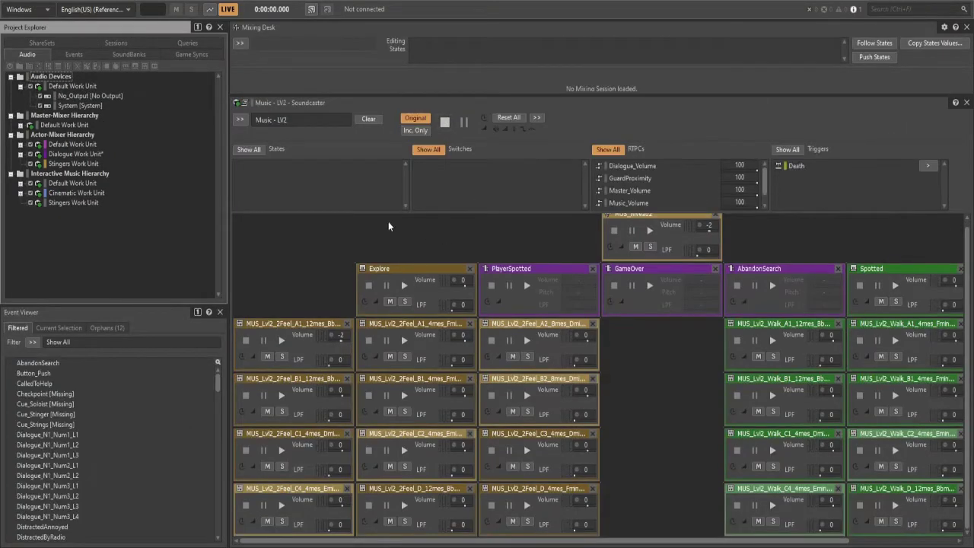
{"action": "left_click", "coordinate": [248, 149]}
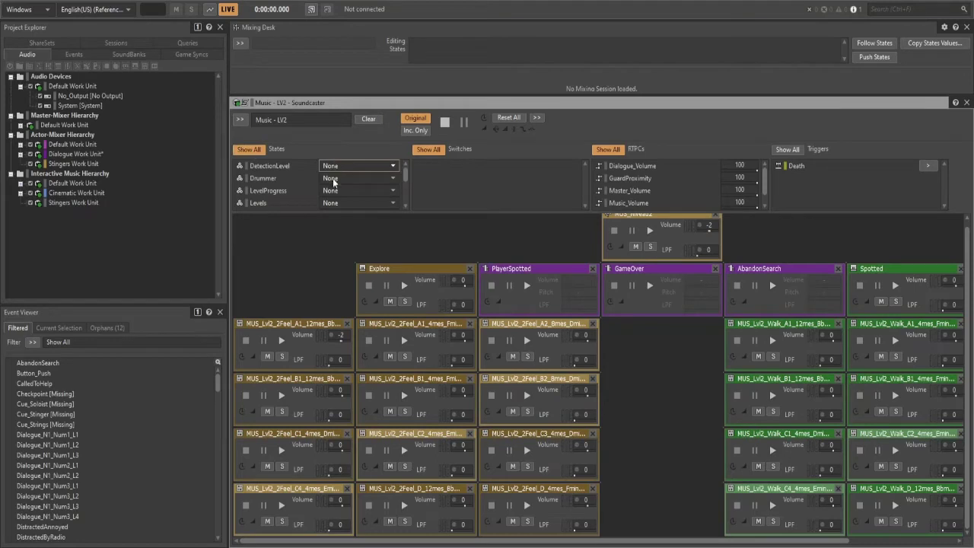
{"action": "key", "text": "Down"}
{"action": "scroll", "coordinate": [757, 258], "scroll_direction": "up", "scroll_amount": 1}
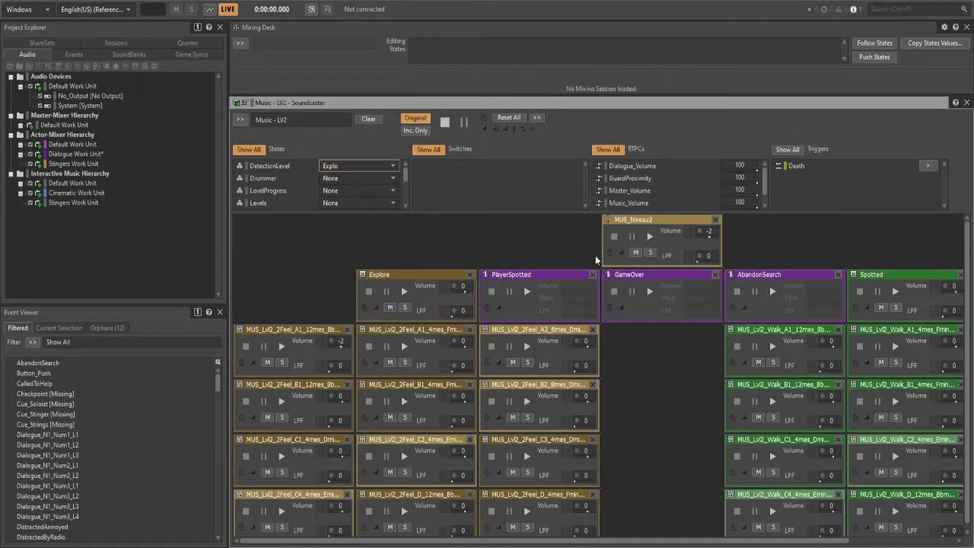
{"action": "left_click", "coordinate": [649, 237]}
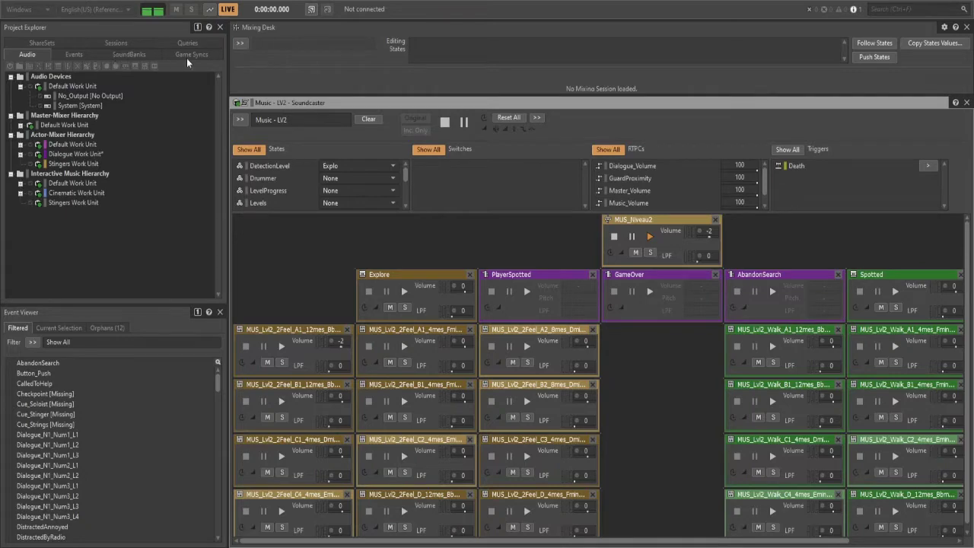
Resize the Master Audio Bus meter to a narrow strip beside the Soundcaster and stop the MUS_Niveau2 playback.
{"action": "left_click_drag", "start_coordinate": [90, 53], "coordinate": [968, 152]}
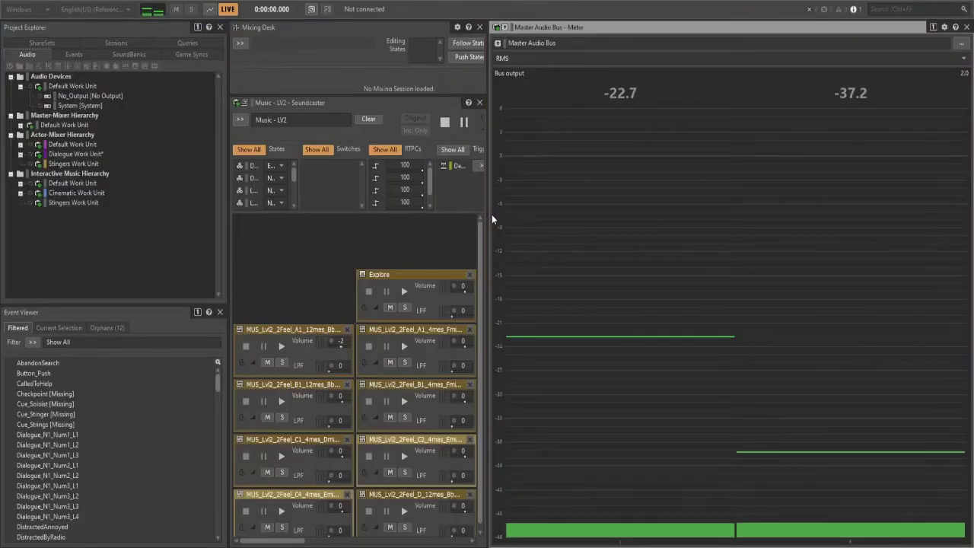
{"action": "left_click_drag", "start_coordinate": [489, 220], "coordinate": [895, 186]}
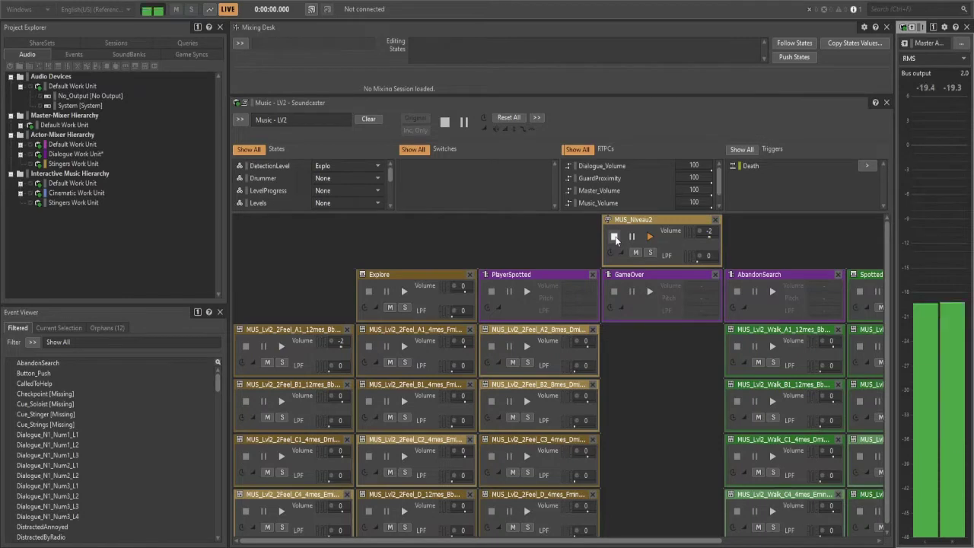
{"action": "left_click", "coordinate": [615, 238]}
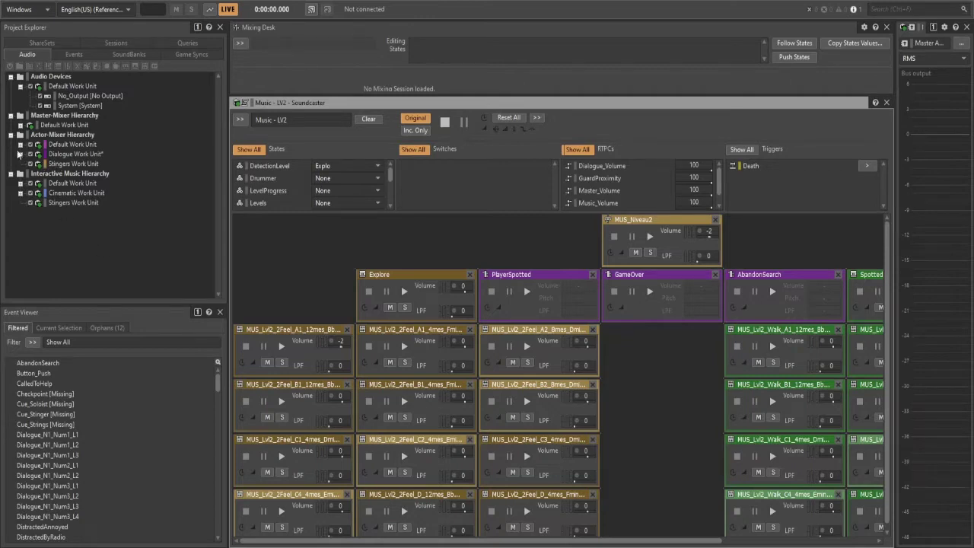
Expand Level Music down to MUS_Niveau2's Explore playlist container, open it in the Designer layout and enlarge its Music Playlist Editor.
{"action": "left_click", "coordinate": [20, 183]}
{"action": "left_click", "coordinate": [67, 193]}
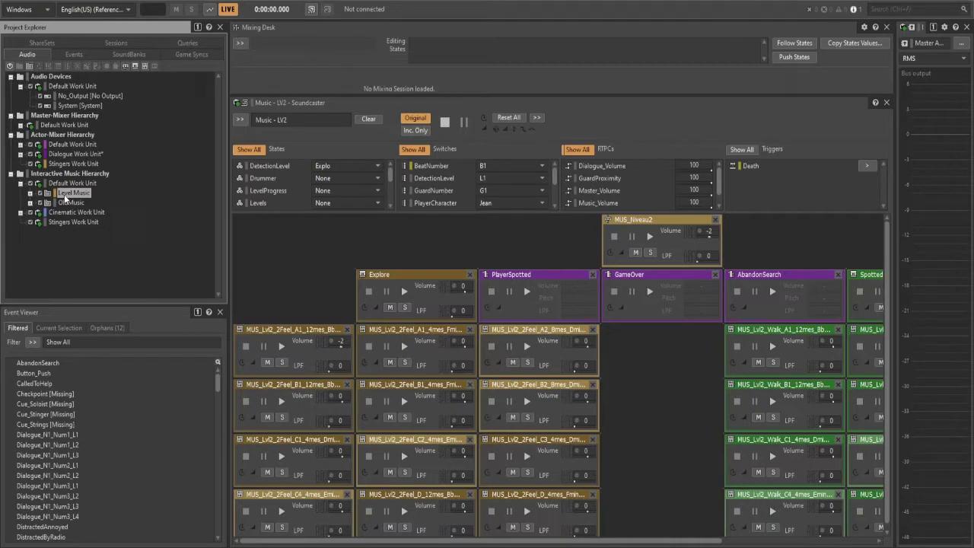
{"action": "key", "text": "F5"}
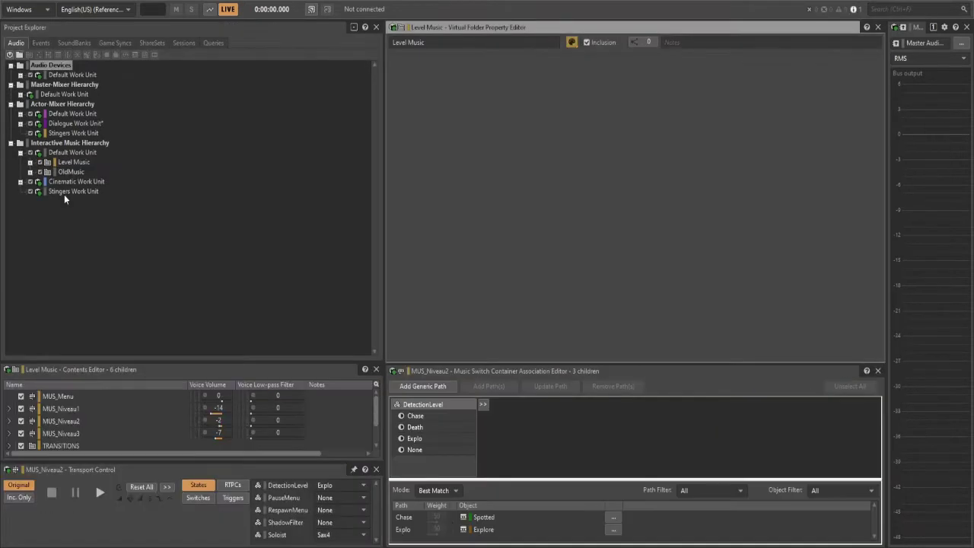
{"action": "left_click", "coordinate": [29, 162]}
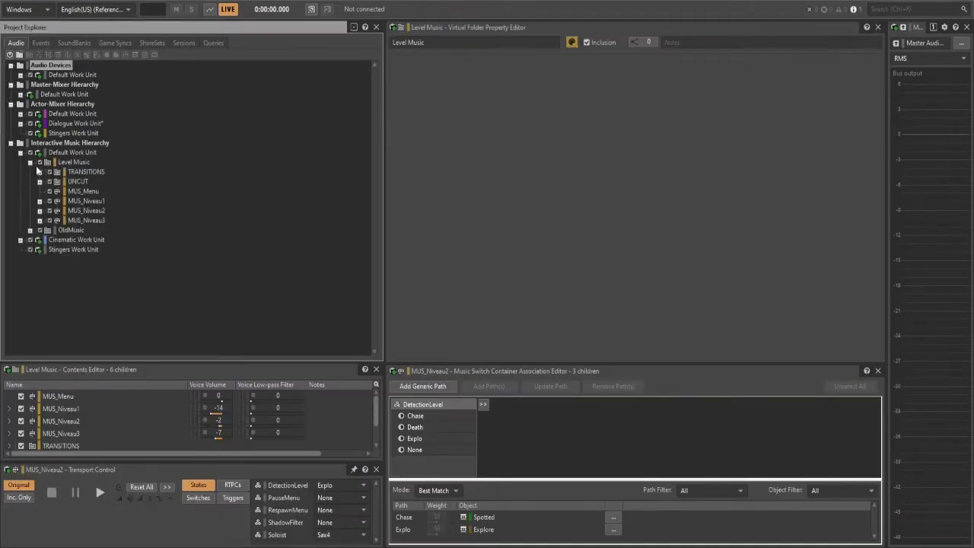
{"action": "left_click", "coordinate": [40, 211]}
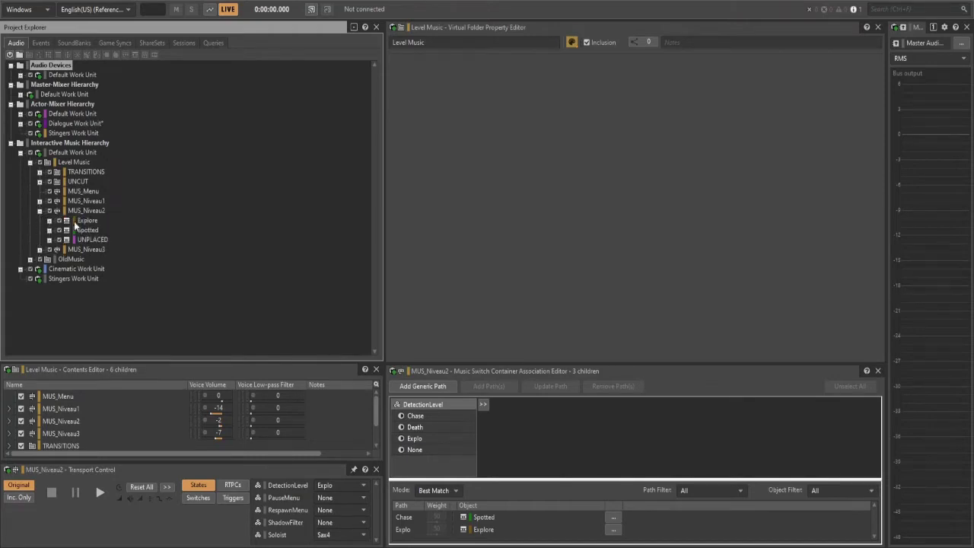
{"action": "left_click", "coordinate": [49, 220]}
{"action": "scroll", "coordinate": [84, 205], "scroll_direction": "down", "scroll_amount": 2}
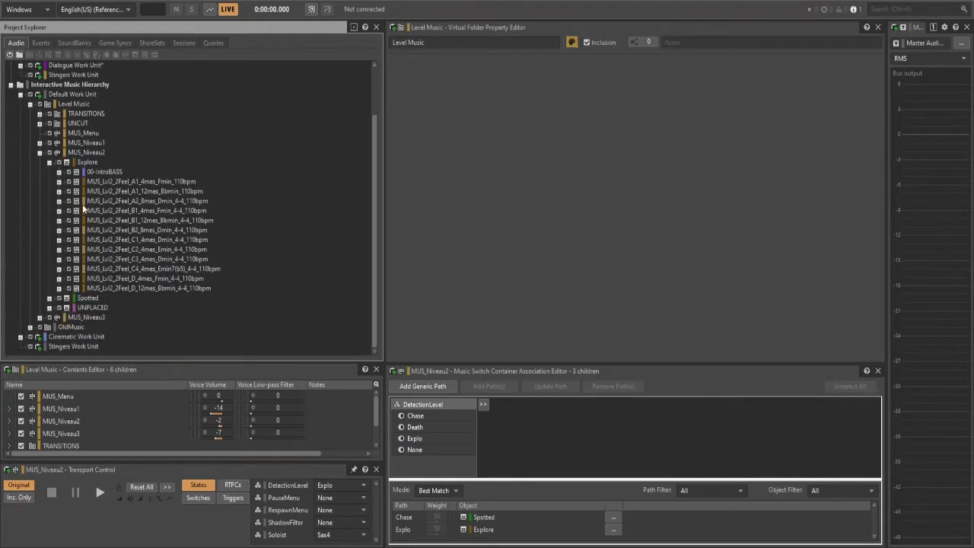
{"action": "left_click", "coordinate": [86, 162]}
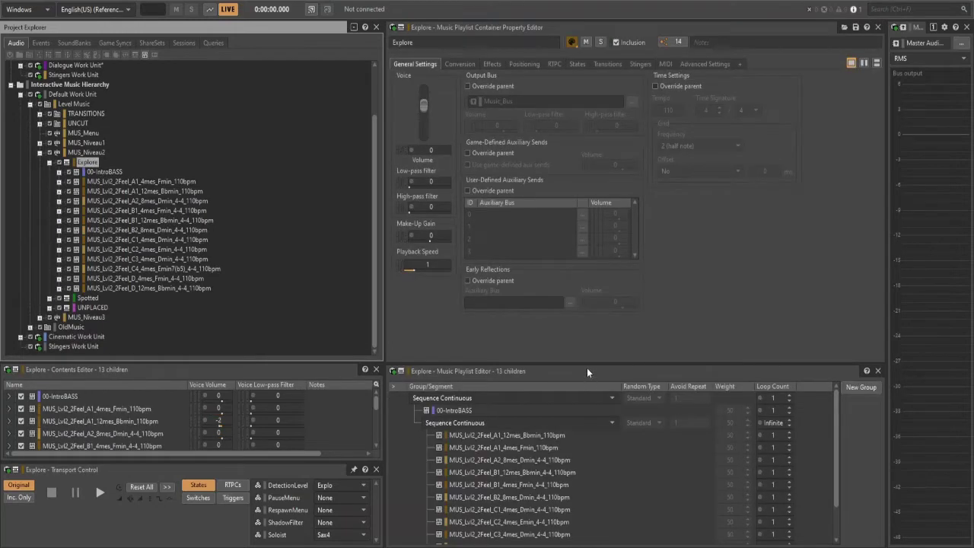
{"action": "left_click_drag", "start_coordinate": [587, 365], "coordinate": [571, 245]}
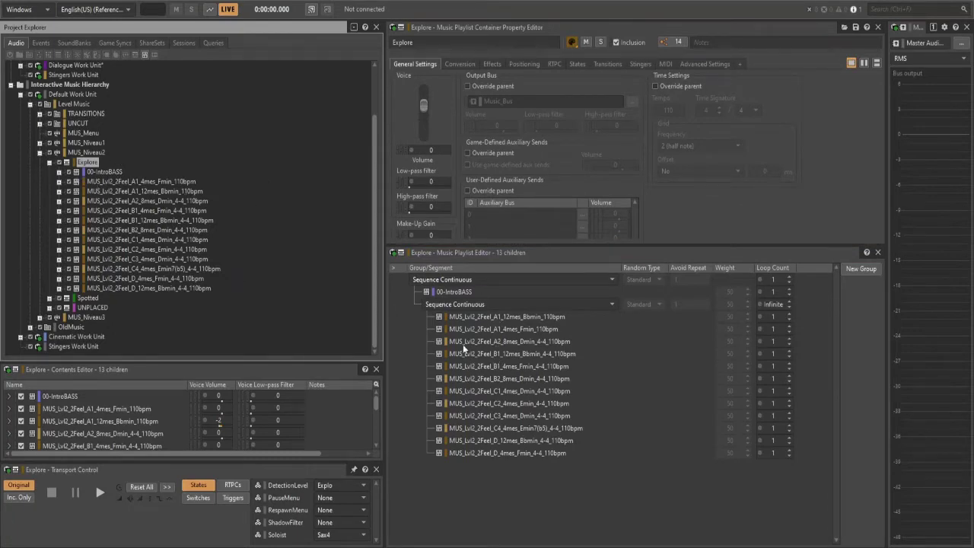
Highlight all the MUS_Lvl2_2Feel segments inside Explore, from A1_4mes to D_12mes, and return to the Explore playlist.
{"action": "left_click", "coordinate": [158, 287]}
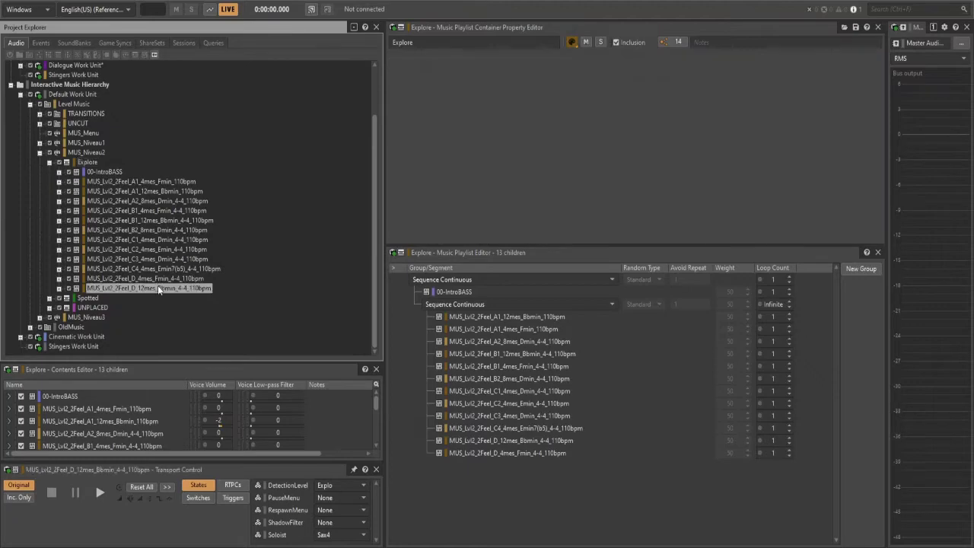
{"action": "left_click", "coordinate": [128, 183], "text": "shift"}
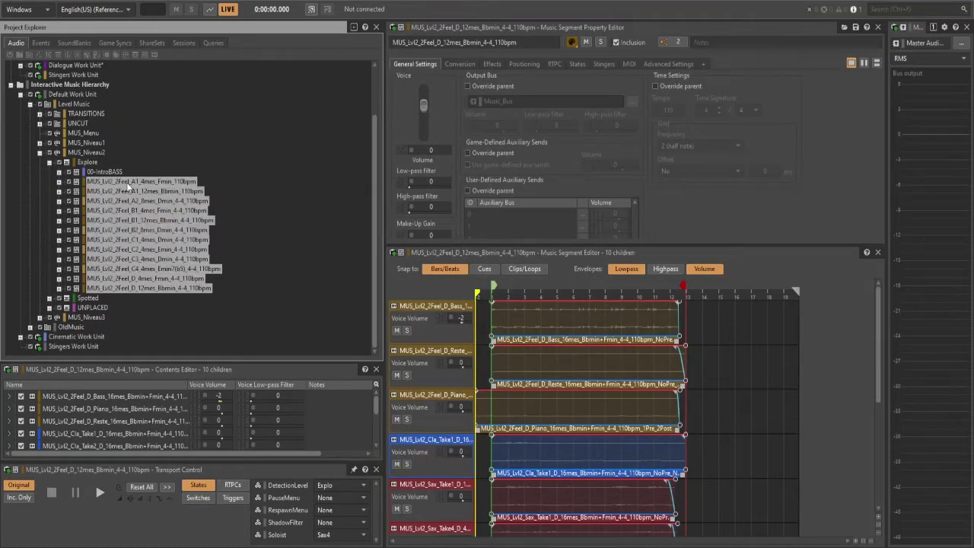
{"action": "left_click", "coordinate": [128, 183]}
{"action": "left_click", "coordinate": [88, 162]}
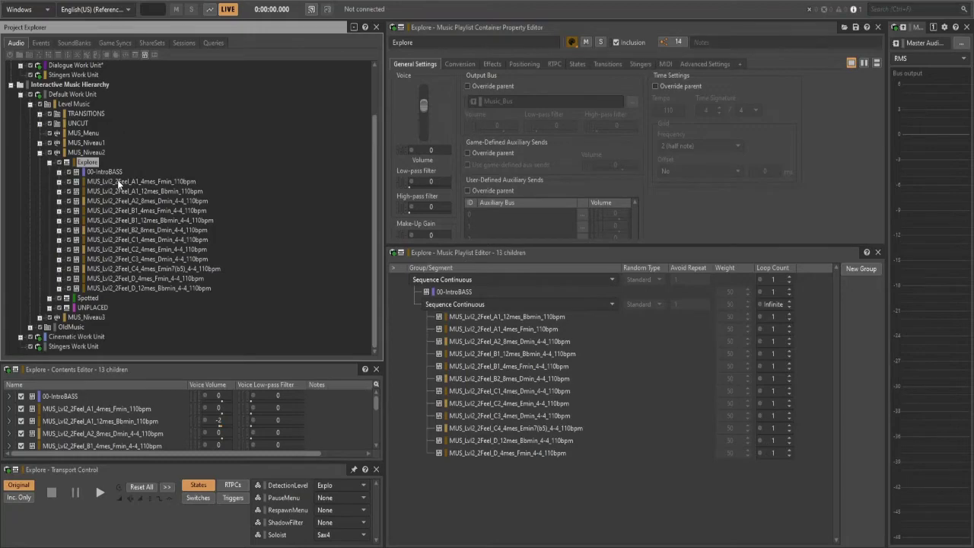
Examine the bass, piano, reste, clarinet and saxophone tracks of the MUS_Lvl2_2Feel_A1_4mes_Fmin_110bpm segment and their output buses.
{"action": "double_click", "coordinate": [117, 181]}
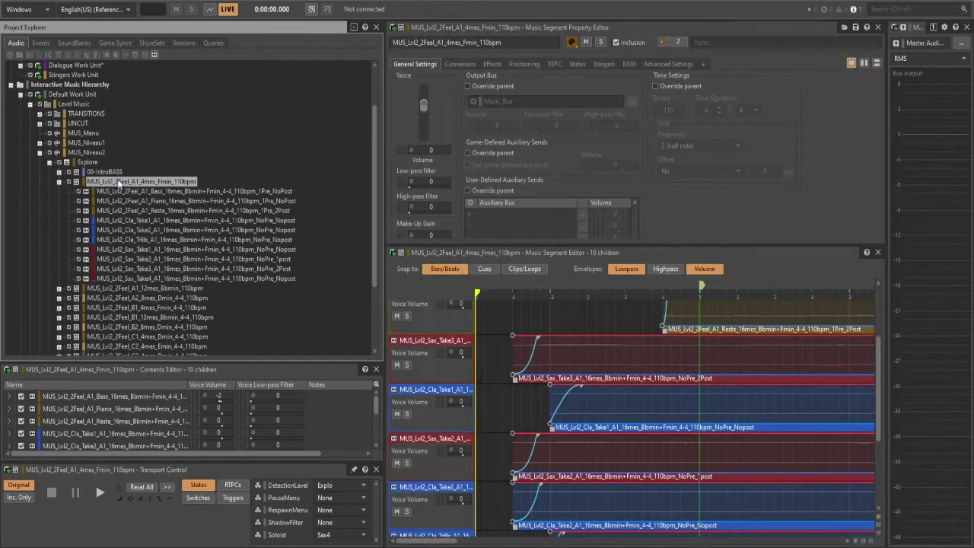
{"action": "left_click", "coordinate": [122, 191]}
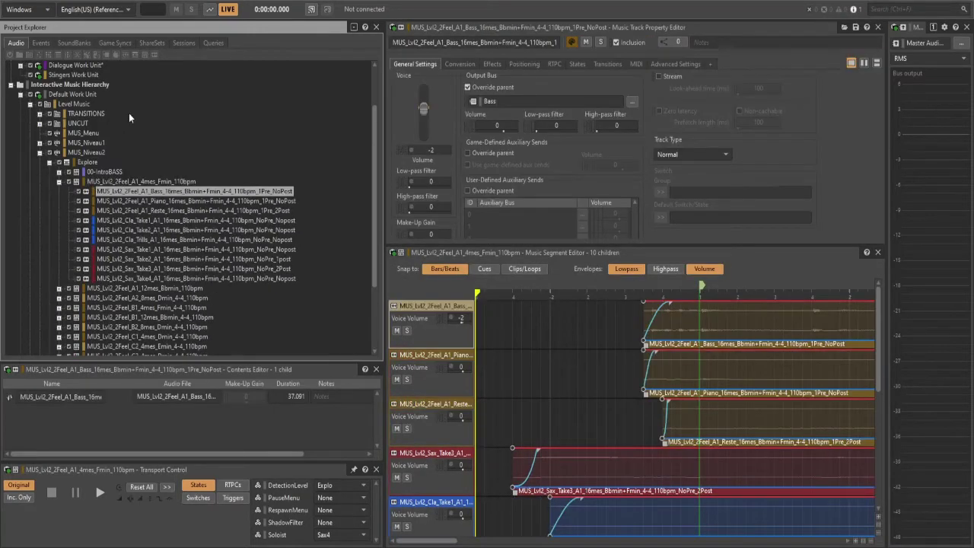
{"action": "left_click", "coordinate": [176, 202]}
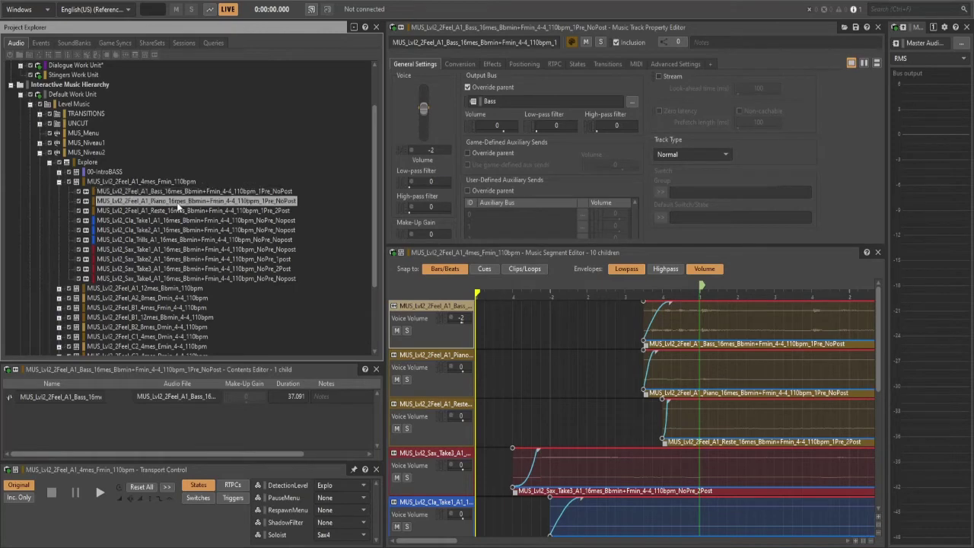
{"action": "left_click", "coordinate": [174, 209]}
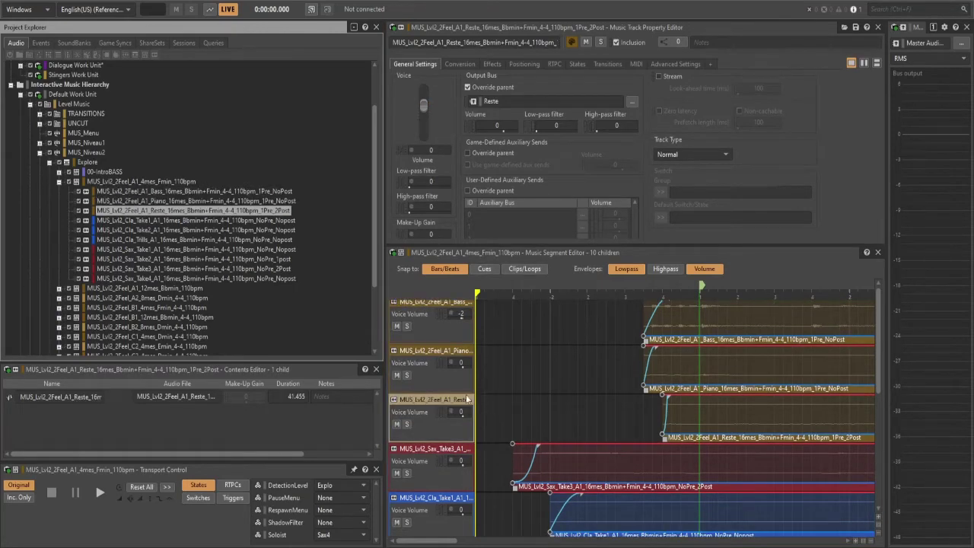
{"action": "left_click", "coordinate": [145, 220]}
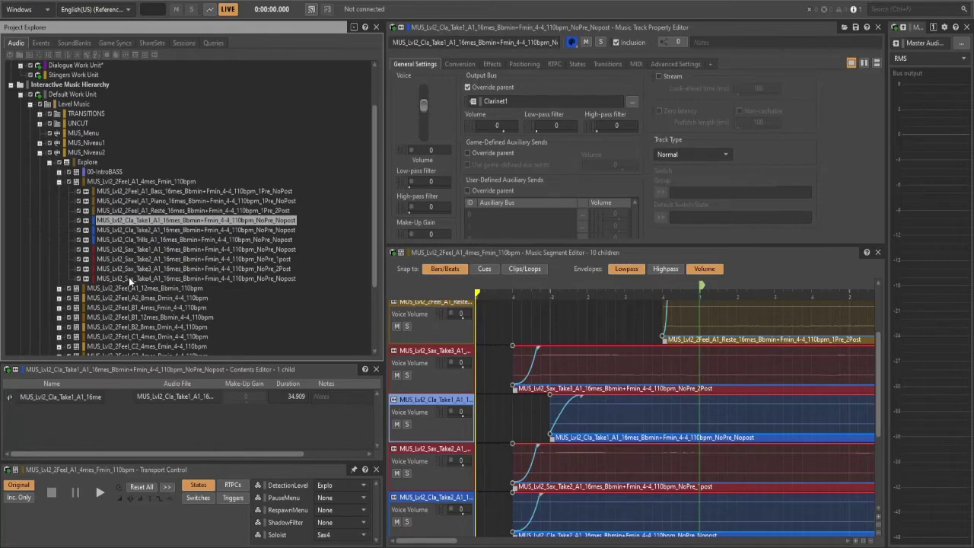
{"action": "left_click", "coordinate": [128, 277]}
{"action": "left_click", "coordinate": [144, 249]}
{"action": "left_click", "coordinate": [147, 240]}
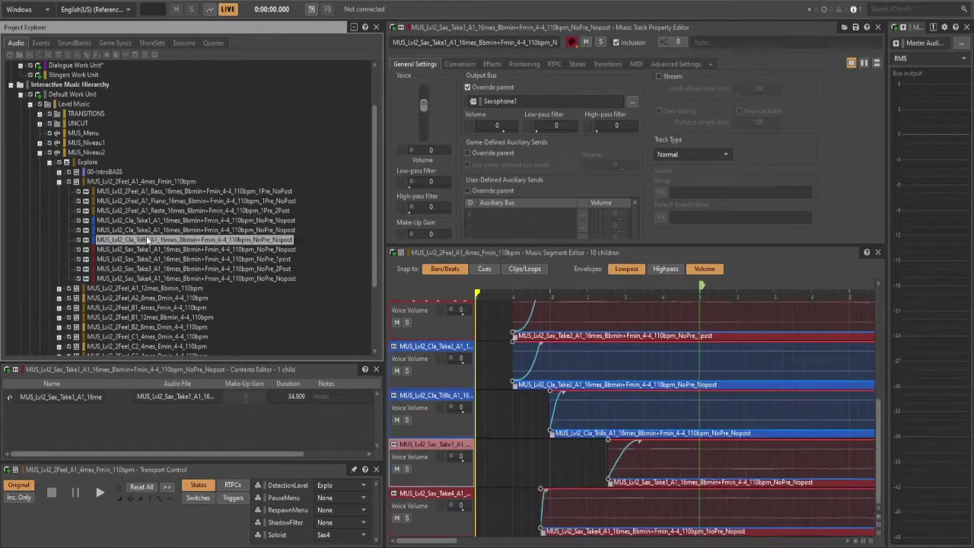
{"action": "left_click", "coordinate": [128, 220]}
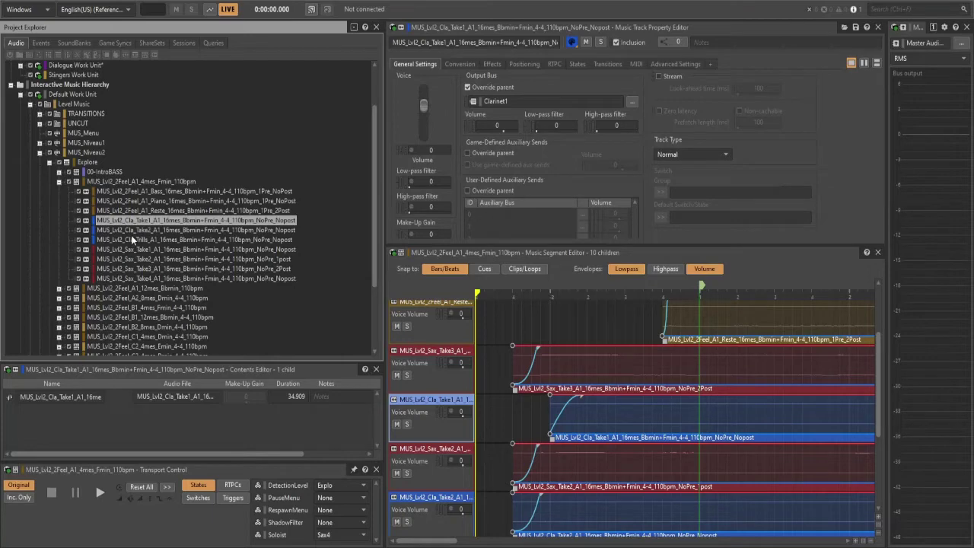
Collapse the A1_4mes segment, expand MUS_Lvl2_2Feel_A1_12mes_Bbmin_110bpm and examine its instrument tracks and the DECIDE SOLOIST track.
{"action": "left_click", "coordinate": [167, 183]}
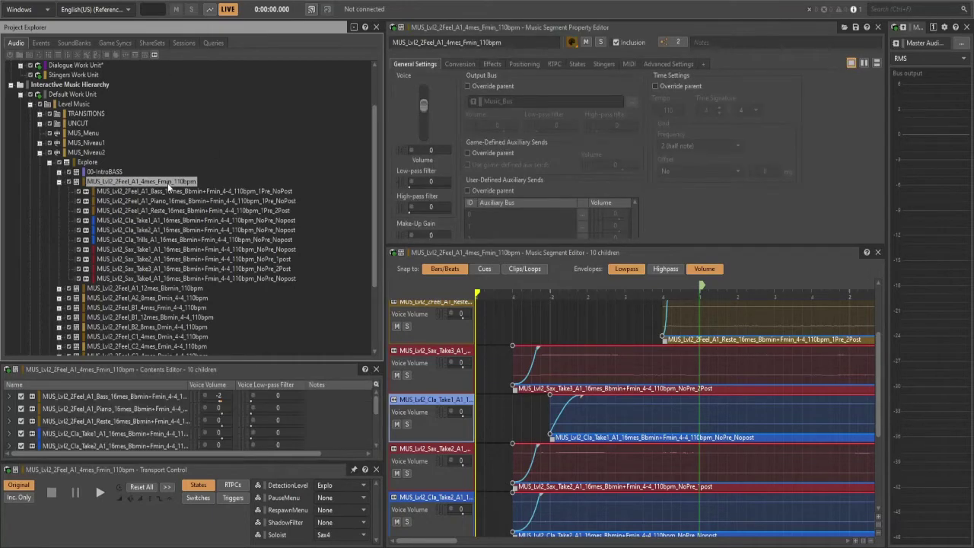
{"action": "key", "text": "Left"}
{"action": "key", "text": "Down"}
{"action": "key", "text": "Right"}
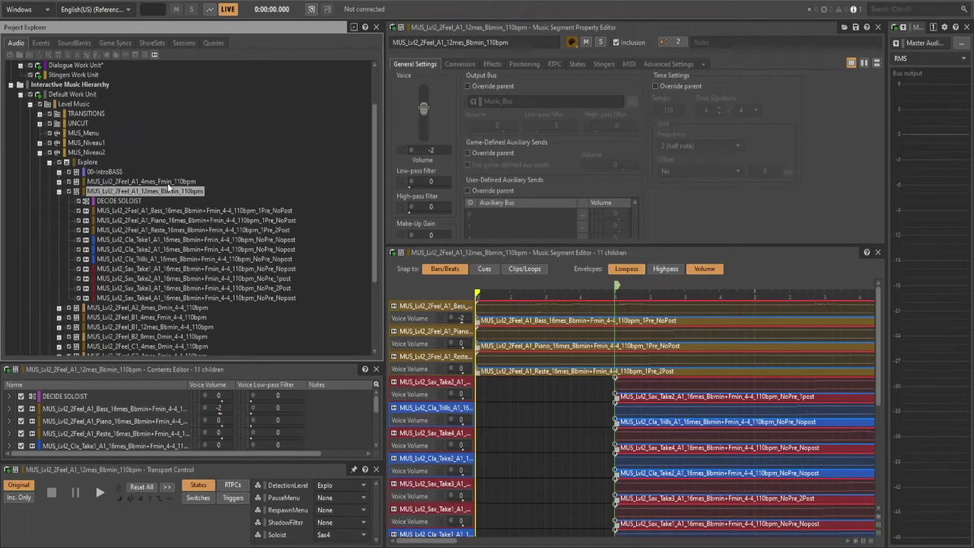
{"action": "scroll", "coordinate": [169, 182], "scroll_direction": "down", "scroll_amount": 1}
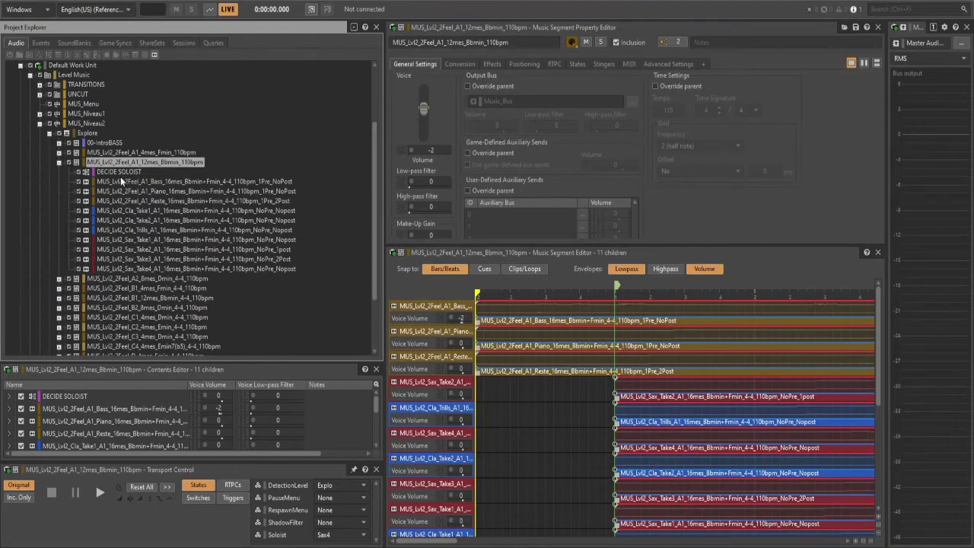
{"action": "left_click", "coordinate": [134, 265], "text": "shift"}
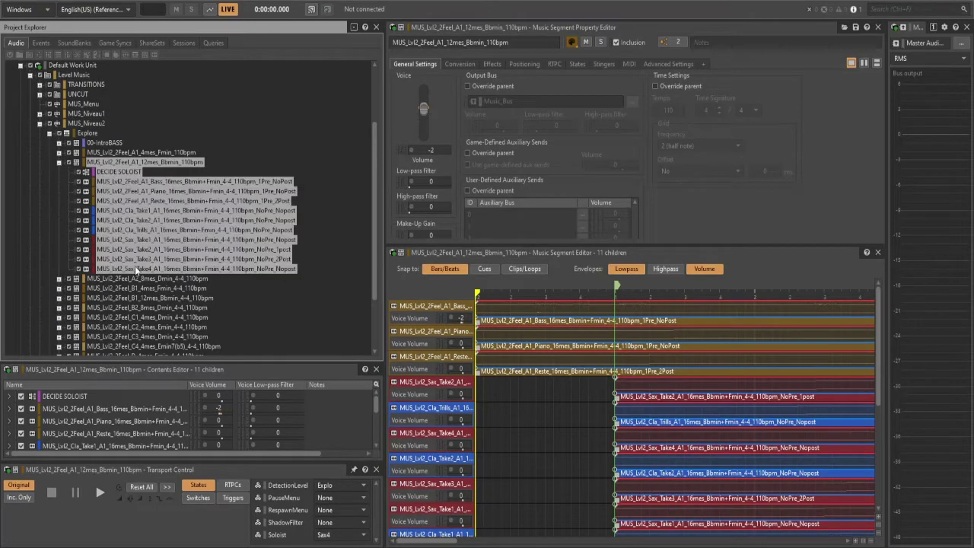
{"action": "scroll", "coordinate": [394, 401], "scroll_direction": "down", "scroll_amount": 3}
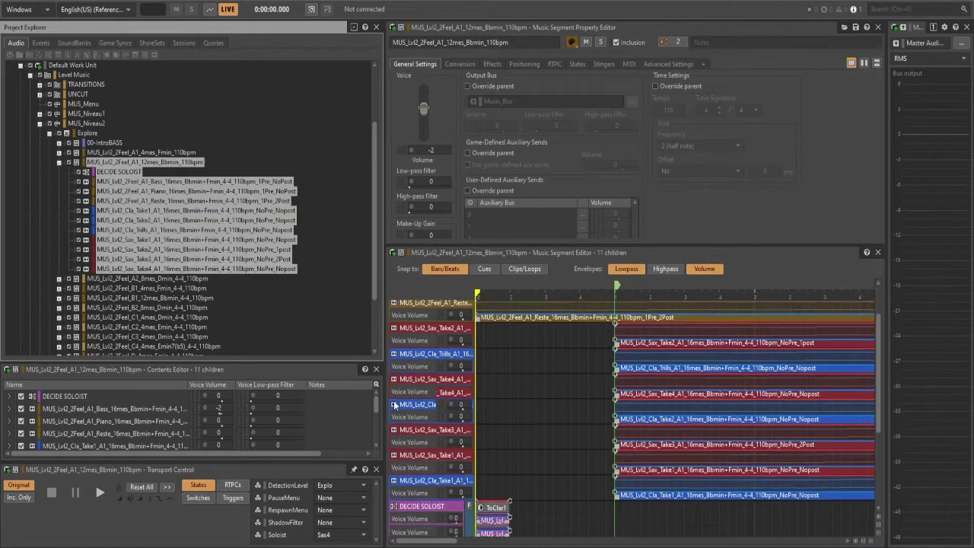
{"action": "scroll", "coordinate": [177, 127], "scroll_direction": "up", "scroll_amount": 1}
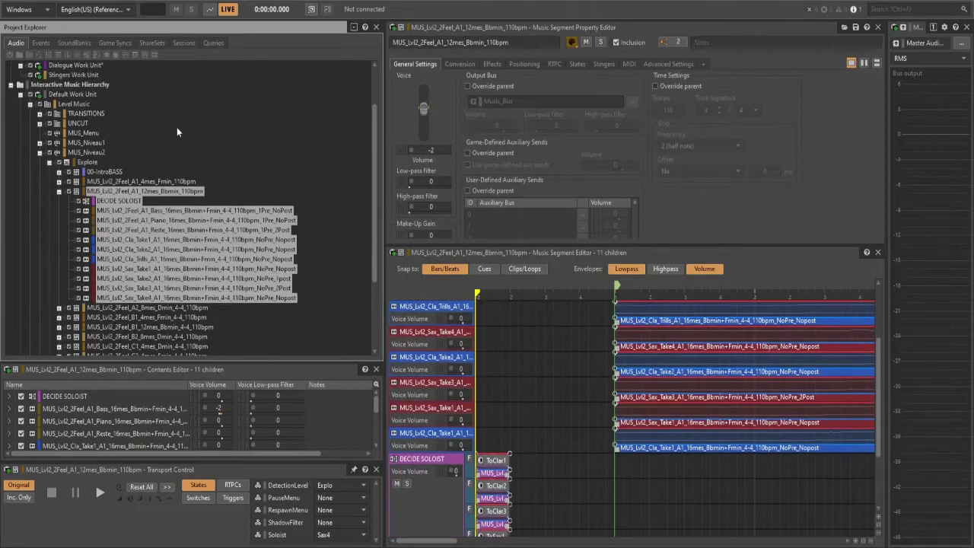
{"action": "left_click", "coordinate": [122, 212]}
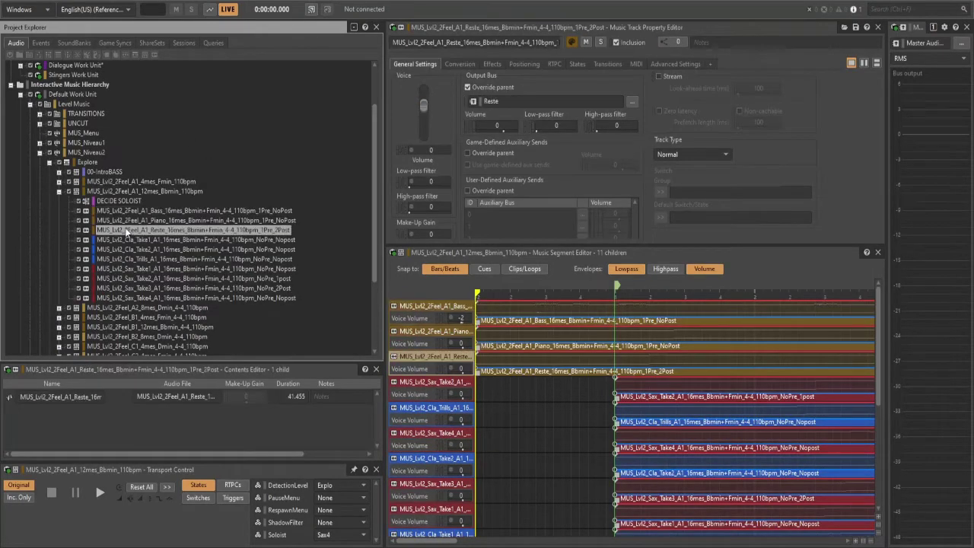
Highlight the clarinet and saxophone tracks of the A1_12mes segment, then zoom in on the DECIDE SOLOIST sub-tracks ToClar1 to ToSax4.
{"action": "left_click", "coordinate": [125, 236]}
{"action": "left_click", "coordinate": [135, 289], "text": "shift"}
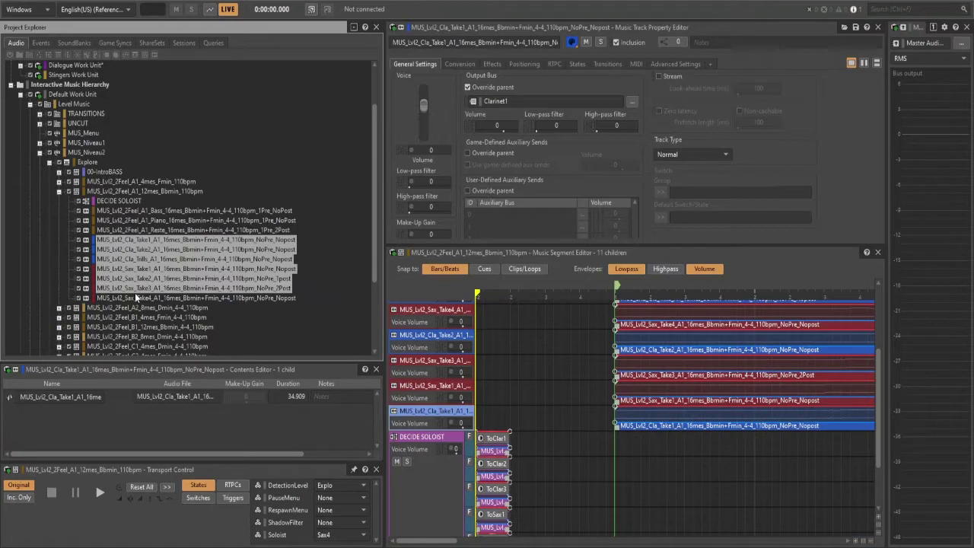
{"action": "left_click", "coordinate": [115, 201]}
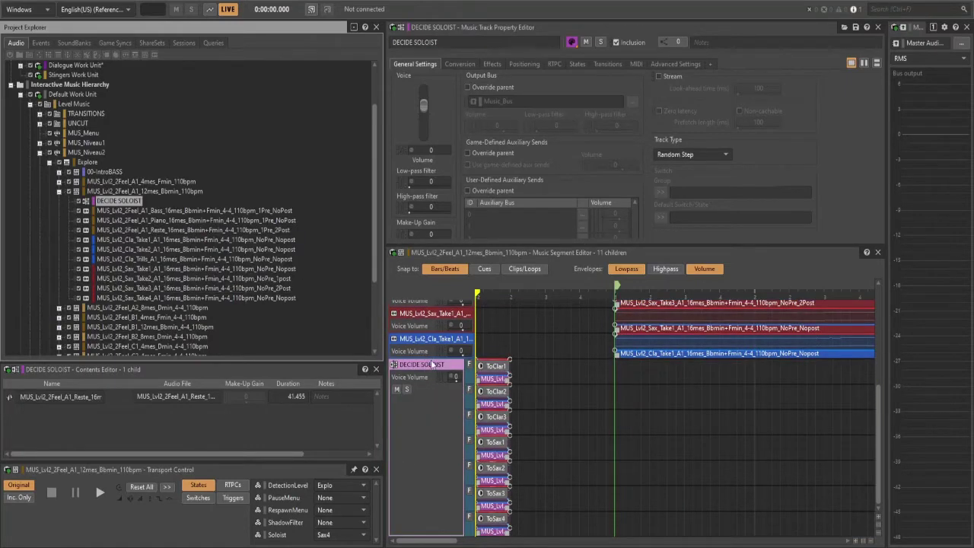
{"action": "scroll", "coordinate": [496, 419], "scroll_direction": "up", "scroll_amount": 1}
{"action": "scroll", "coordinate": [496, 418], "scroll_direction": "down", "scroll_amount": 1}
{"action": "scroll", "coordinate": [493, 373], "scroll_direction": "up", "scroll_amount": 1}
{"action": "scroll", "coordinate": [493, 373], "scroll_direction": "up", "scroll_amount": 4}
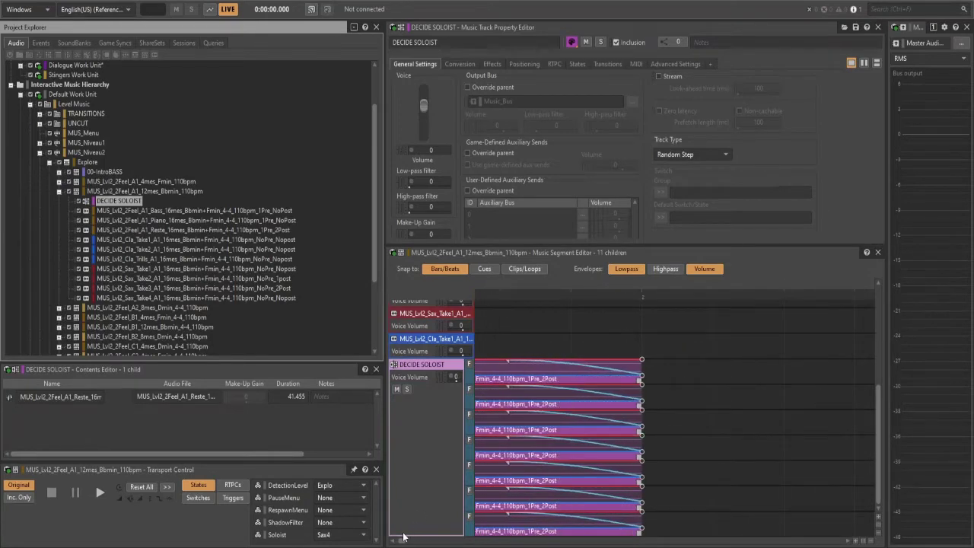
{"action": "scroll", "coordinate": [401, 540], "scroll_direction": "up", "scroll_amount": 2}
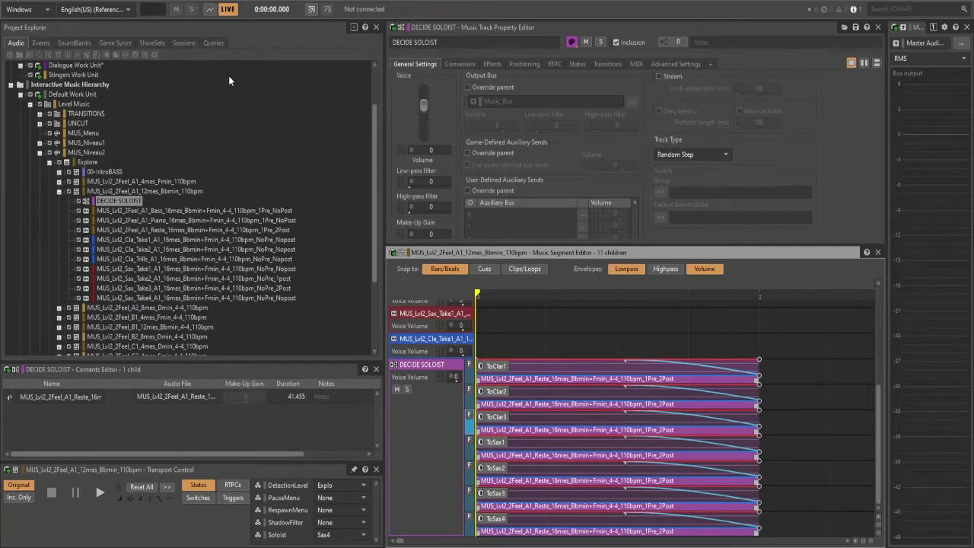
Open a second Project Explorer beside the first and expand the Soloist state group in its game syncs.
{"action": "key", "text": "F5"}
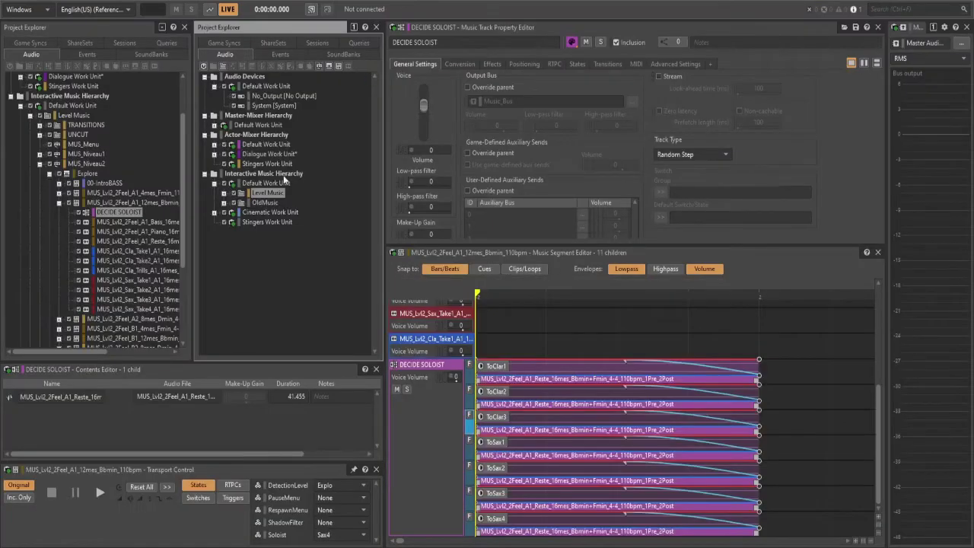
{"action": "left_click", "coordinate": [223, 42]}
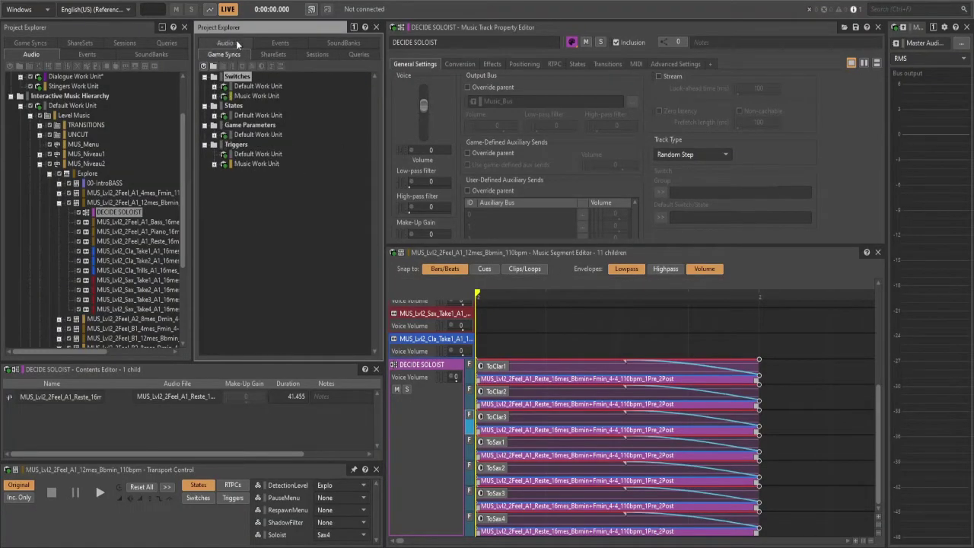
{"action": "left_click", "coordinate": [215, 116]}
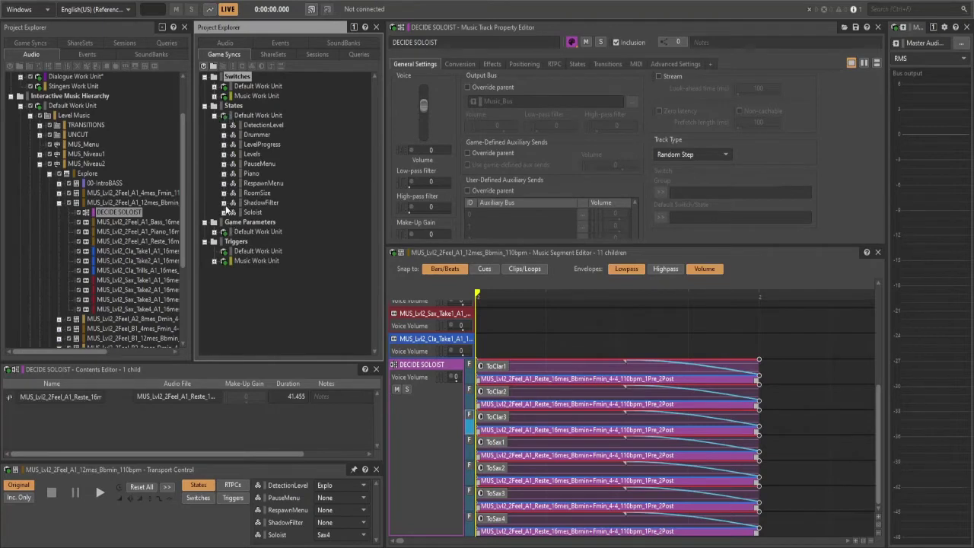
{"action": "left_click", "coordinate": [223, 212]}
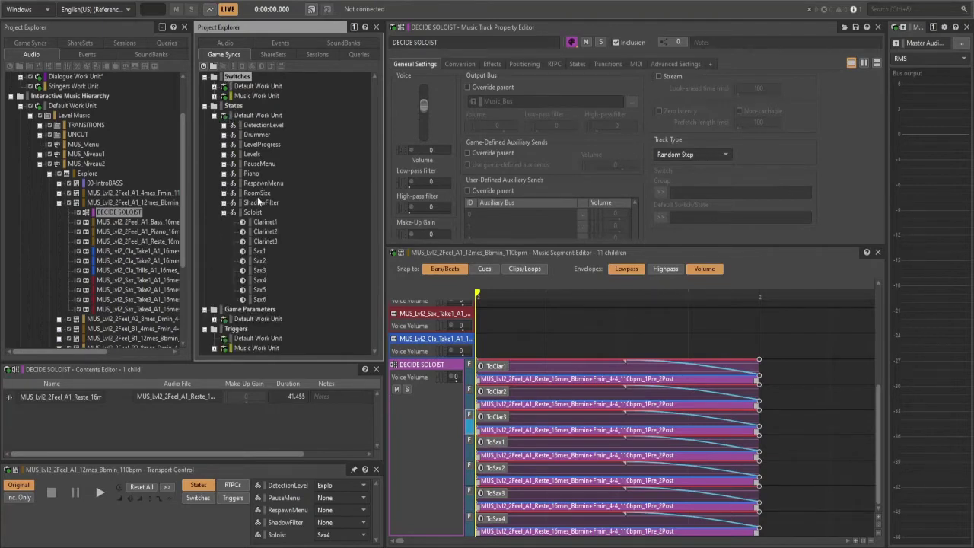
Step through the Soloist group's saxophone and clarinet states, from Sax6 up to Clarinet1.
{"action": "left_click", "coordinate": [260, 290]}
{"action": "left_click", "coordinate": [262, 299]}
{"action": "key", "text": "Up"}
{"action": "key", "text": "Up"}
{"action": "key", "text": "Up"}
{"action": "key", "text": "Up"}
{"action": "key", "text": "Up"}
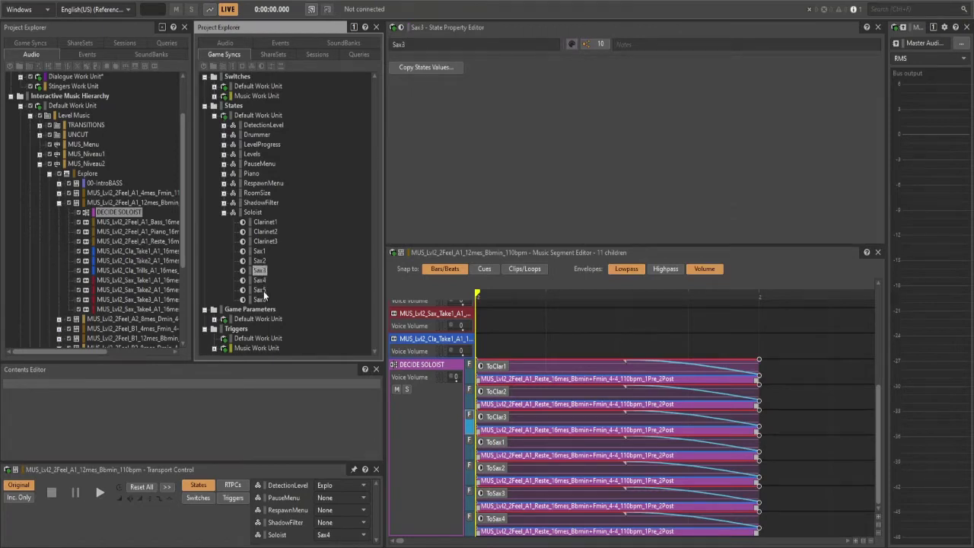
{"action": "key", "text": "Down"}
{"action": "key", "text": "Down"}
{"action": "key", "text": "Down"}
{"action": "key", "text": "Down"}
{"action": "key", "text": "Down"}
{"action": "key", "text": "Up"}
{"action": "key", "text": "Up"}
{"action": "key", "text": "Up"}
{"action": "key", "text": "Up"}
{"action": "key", "text": "Up"}
{"action": "key", "text": "Up"}
{"action": "key", "text": "Up"}
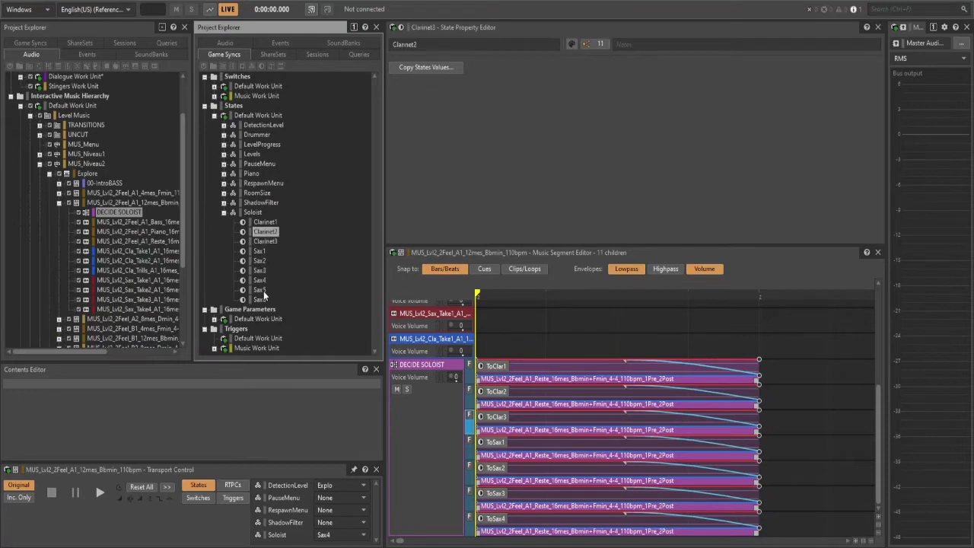
{"action": "key", "text": "Up"}
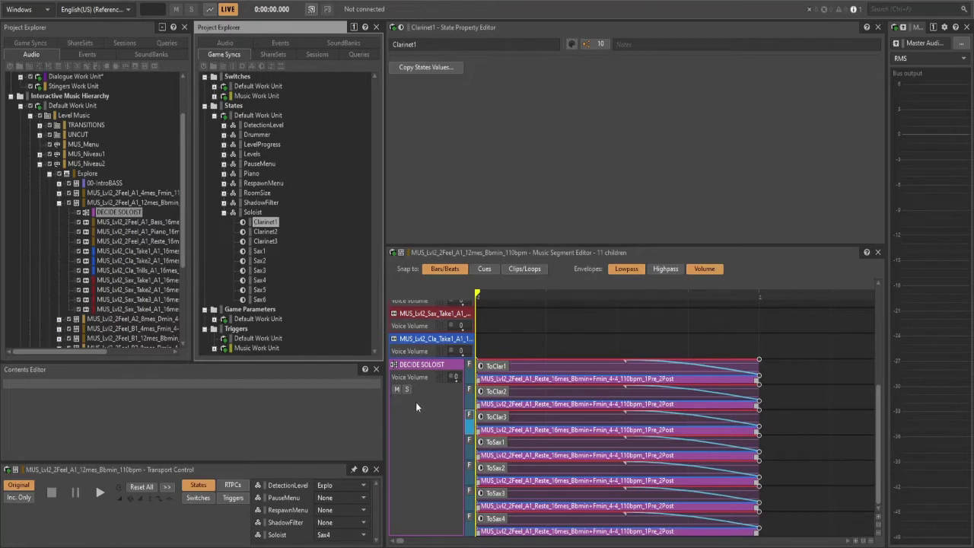
Bring back the DECIDE SOLOIST track's properties and collapse the Soloist state group.
{"action": "left_click", "coordinate": [426, 363]}
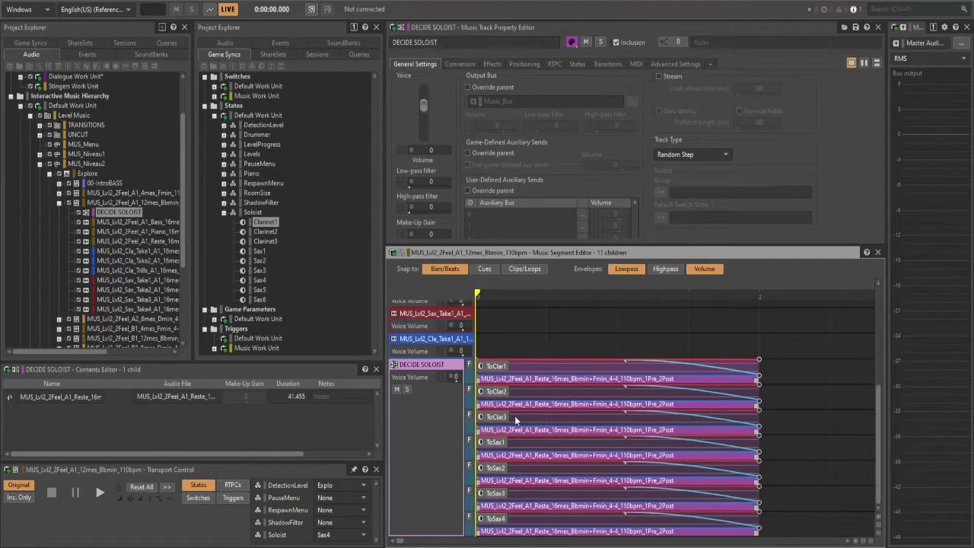
{"action": "left_click", "coordinate": [224, 213]}
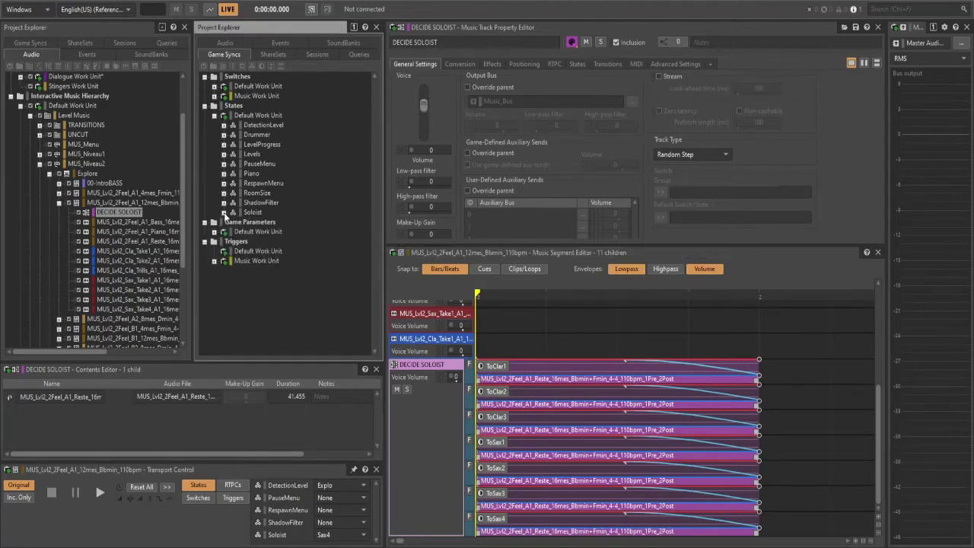
{"action": "scroll", "coordinate": [111, 136], "scroll_direction": "up", "scroll_amount": 2}
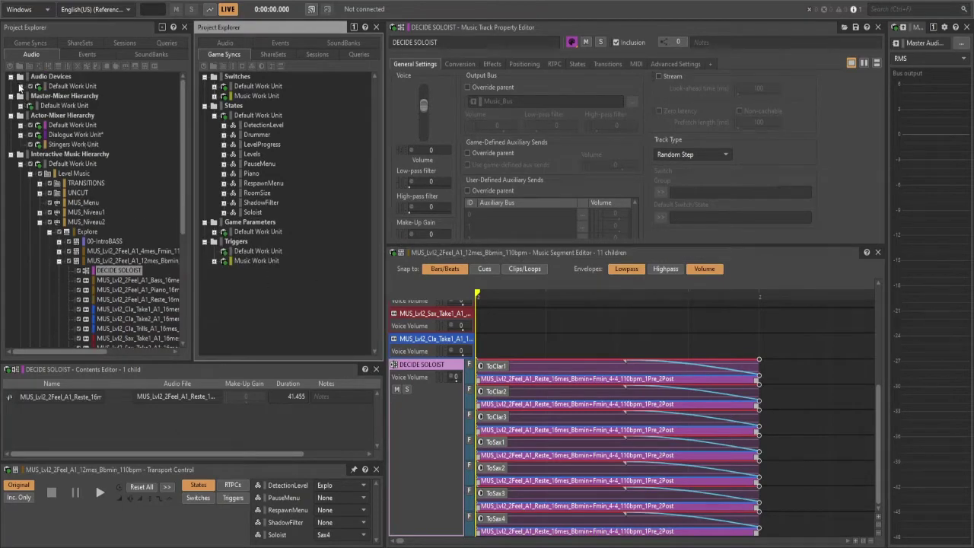
Expand the Master-Mixer Hierarchy in the second Project Explorer through Master Audio Bus and Music_Bus down to the buses inside Soloist.
{"action": "left_click", "coordinate": [225, 42]}
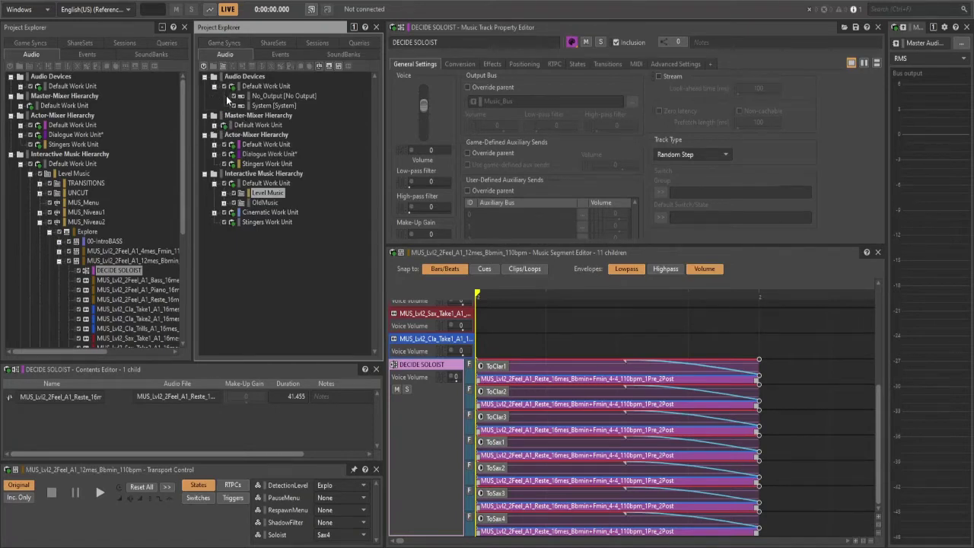
{"action": "left_click", "coordinate": [213, 125]}
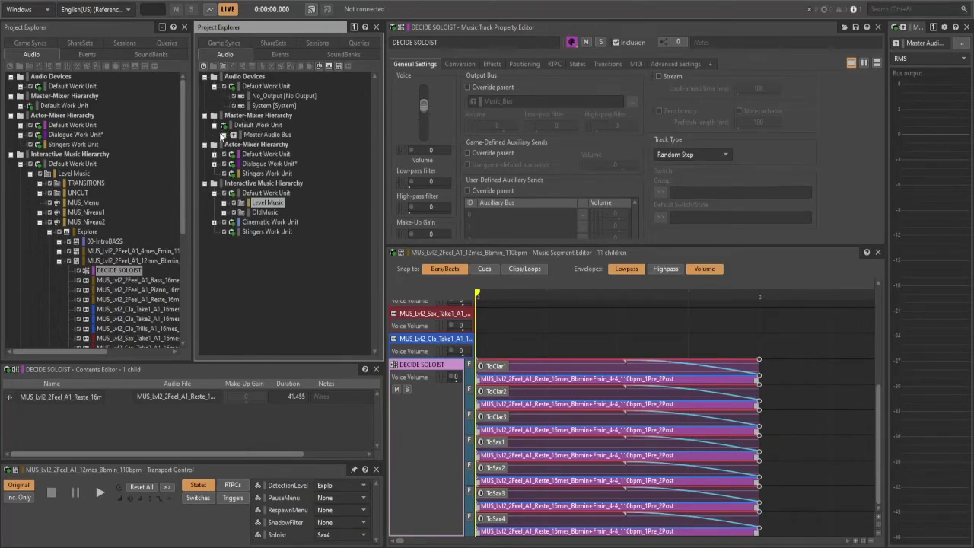
{"action": "left_click", "coordinate": [225, 135]}
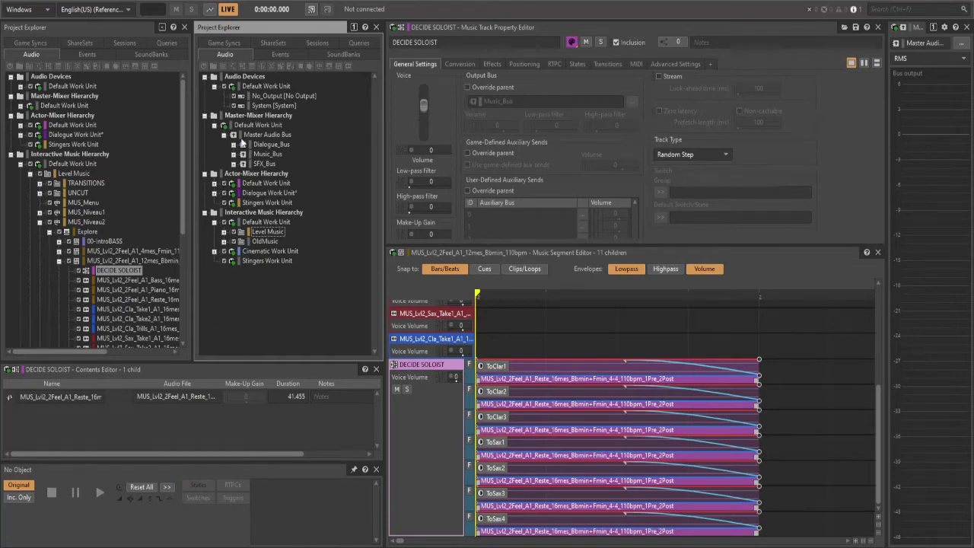
{"action": "scroll", "coordinate": [127, 298], "scroll_direction": "down", "scroll_amount": 3}
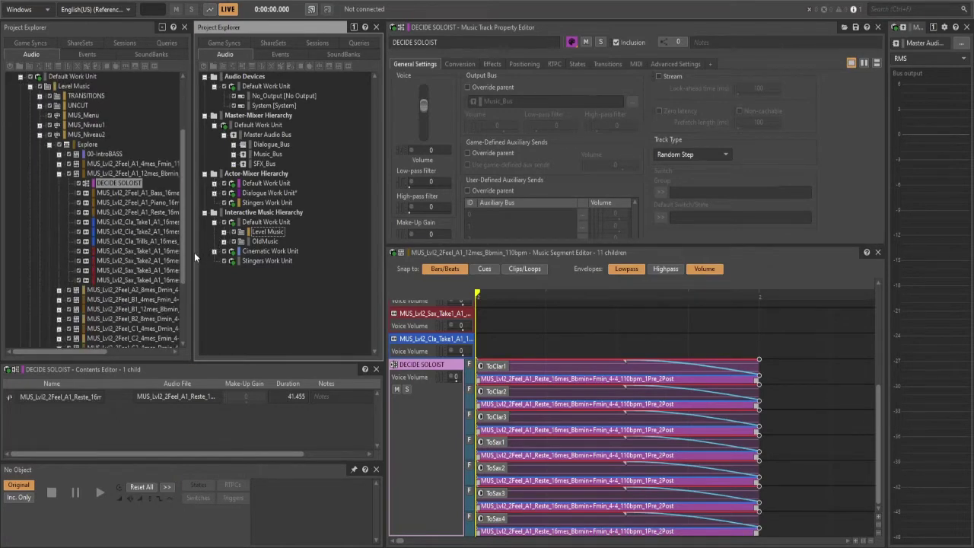
{"action": "mouse_move", "coordinate": [191, 255]}
{"action": "left_mouse_down"}
{"action": "mouse_move", "coordinate": [202, 256]}
{"action": "mouse_move", "coordinate": [188, 262]}
{"action": "left_mouse_up"}
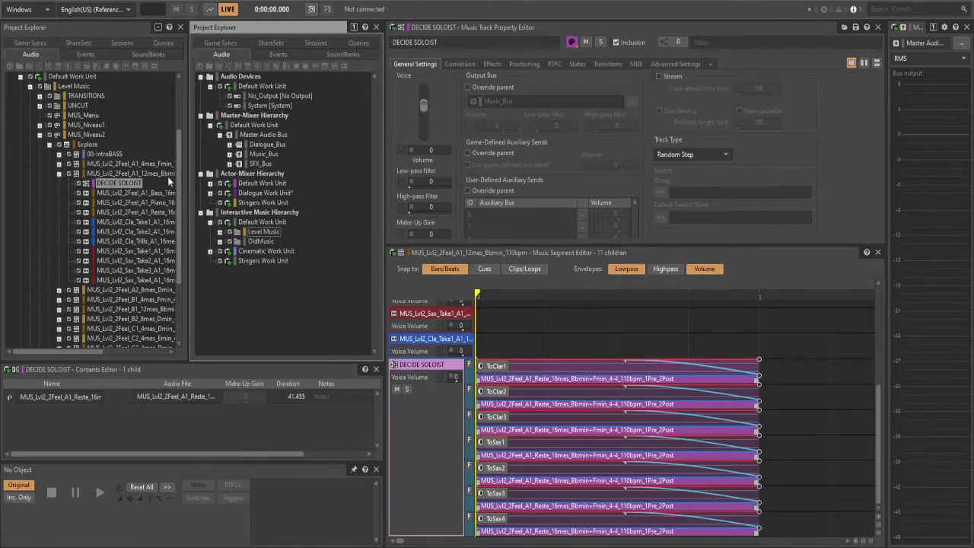
{"action": "left_click", "coordinate": [230, 155]}
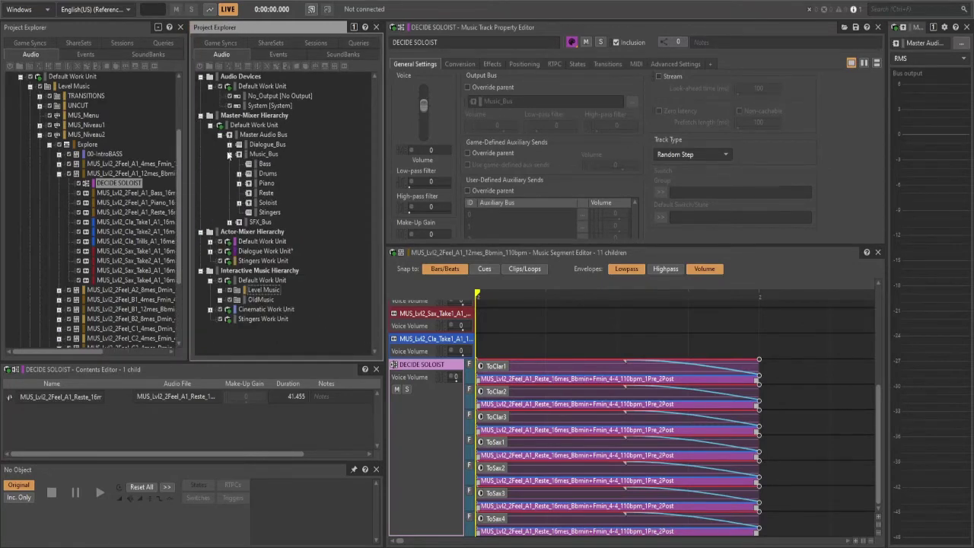
{"action": "left_click", "coordinate": [239, 202]}
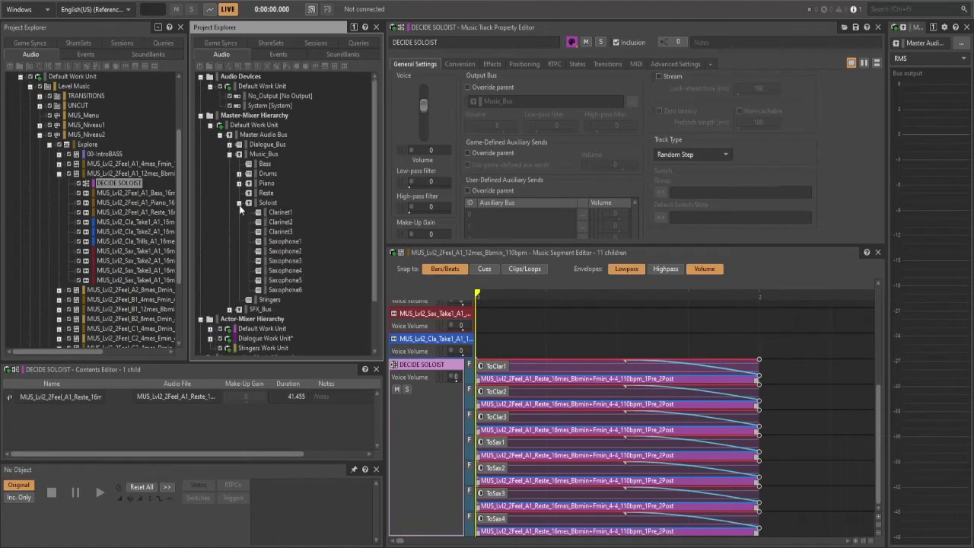
Examine the Clarinet1 bus's state settings, comparing the bus volume of the Clarinet1 state with the states from Clarinet2 to Sax6.
{"action": "left_click", "coordinate": [279, 213]}
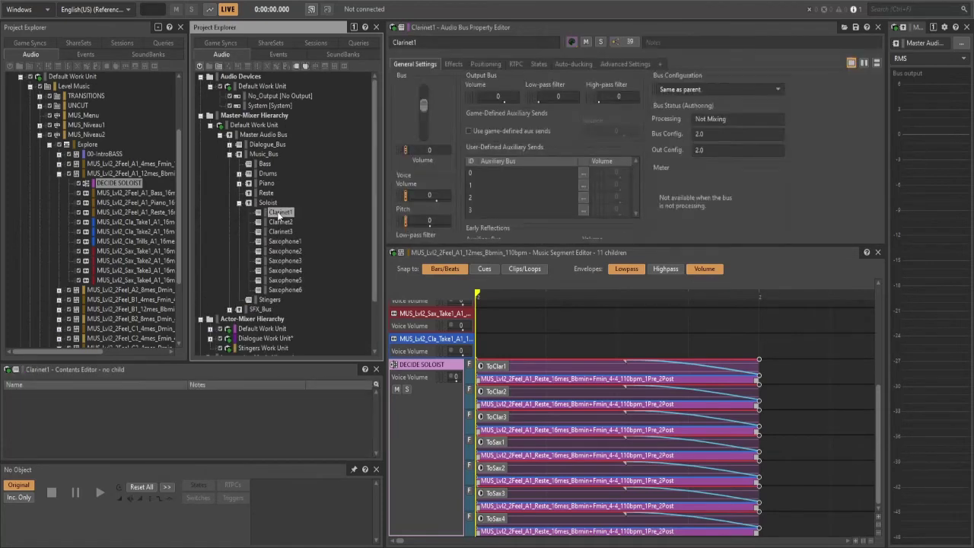
{"action": "left_click", "coordinate": [537, 66]}
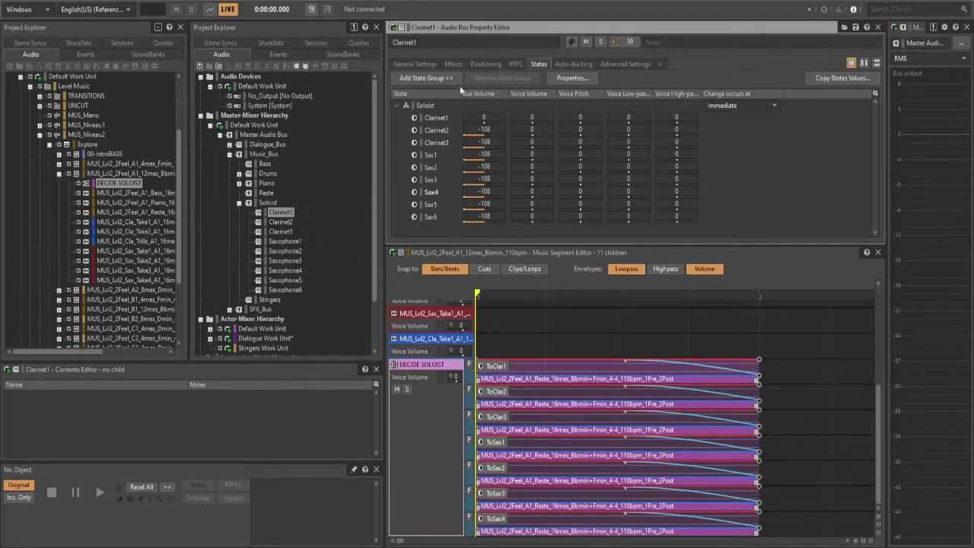
{"action": "left_click", "coordinate": [452, 117]}
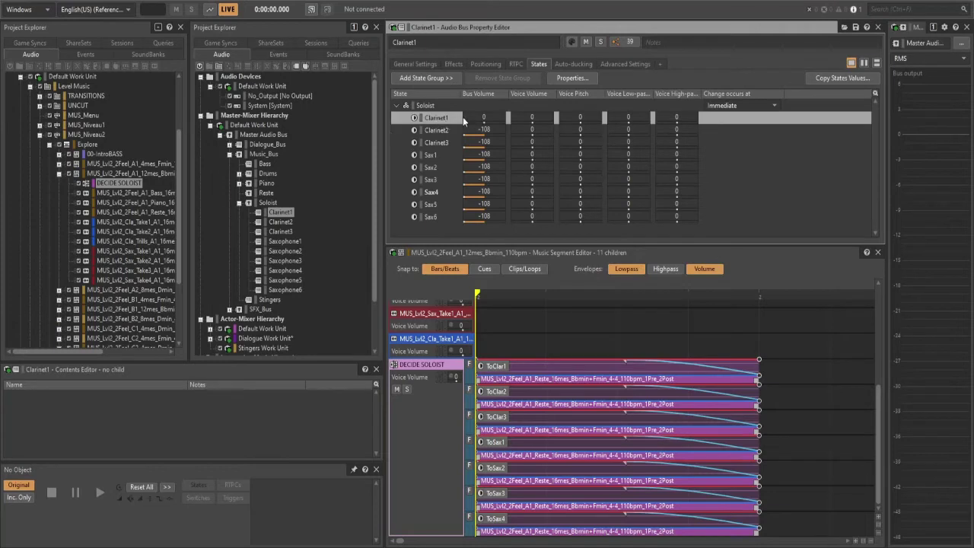
{"action": "left_click", "coordinate": [445, 130]}
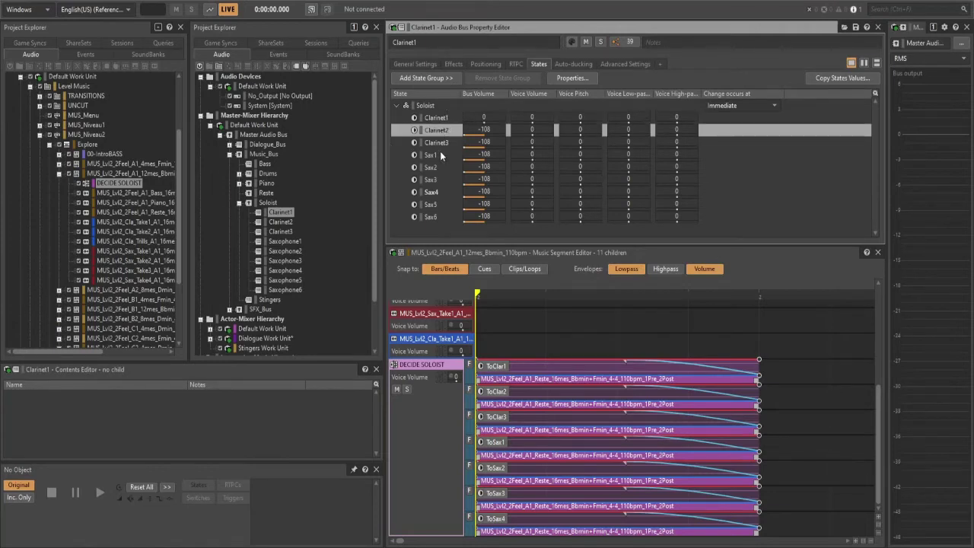
{"action": "left_click", "coordinate": [444, 215], "text": "shift"}
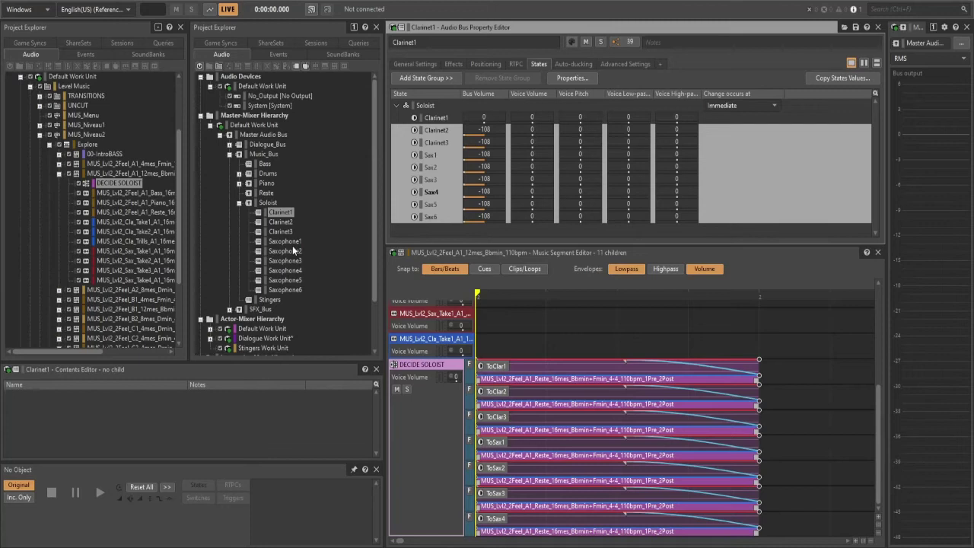
Examine the Clarinet2 bus's state settings, comparing the bus volume of the Clarinet2 state with the other soloist states.
{"action": "left_click", "coordinate": [288, 222]}
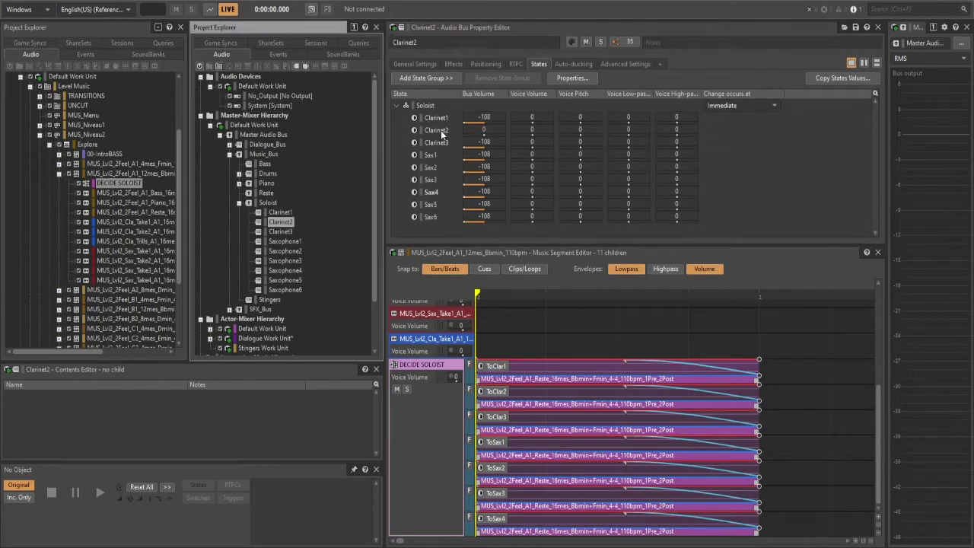
{"action": "left_click", "coordinate": [450, 130]}
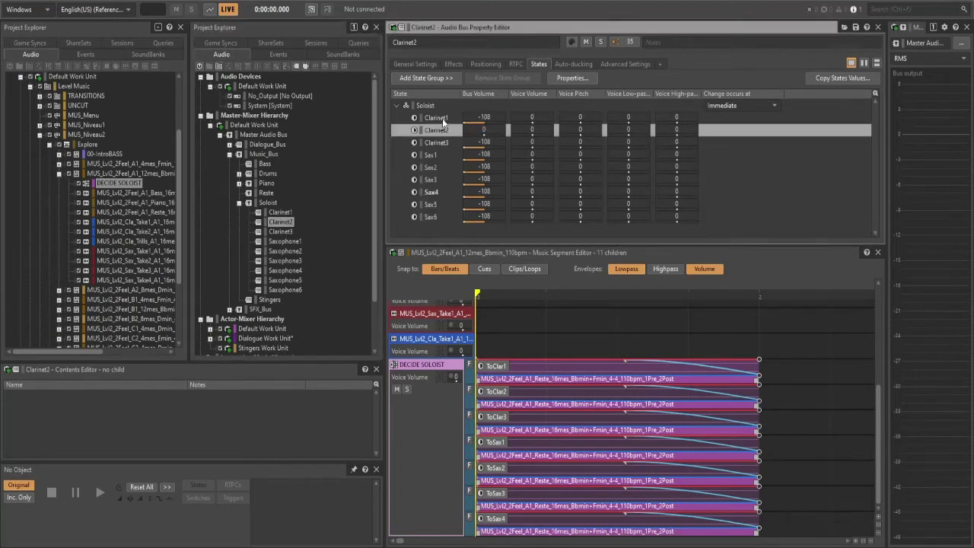
{"action": "left_click", "coordinate": [440, 118]}
{"action": "left_click", "coordinate": [434, 142], "text": "ctrl"}
{"action": "left_click", "coordinate": [433, 154], "text": "ctrl"}
{"action": "left_click", "coordinate": [434, 179], "text": "ctrl"}
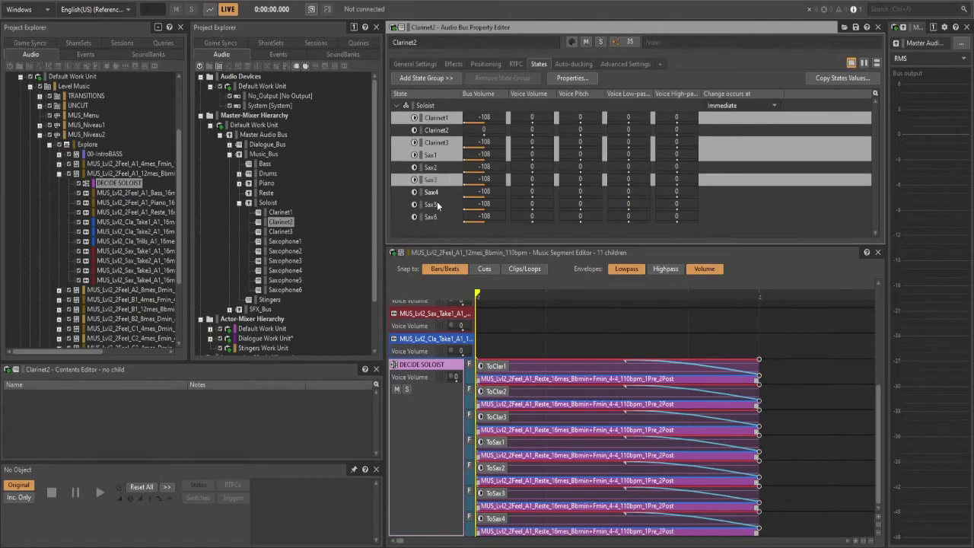
{"action": "left_click", "coordinate": [436, 204], "text": "ctrl"}
{"action": "left_click", "coordinate": [436, 216], "text": "ctrl"}
{"action": "left_click", "coordinate": [440, 118]}
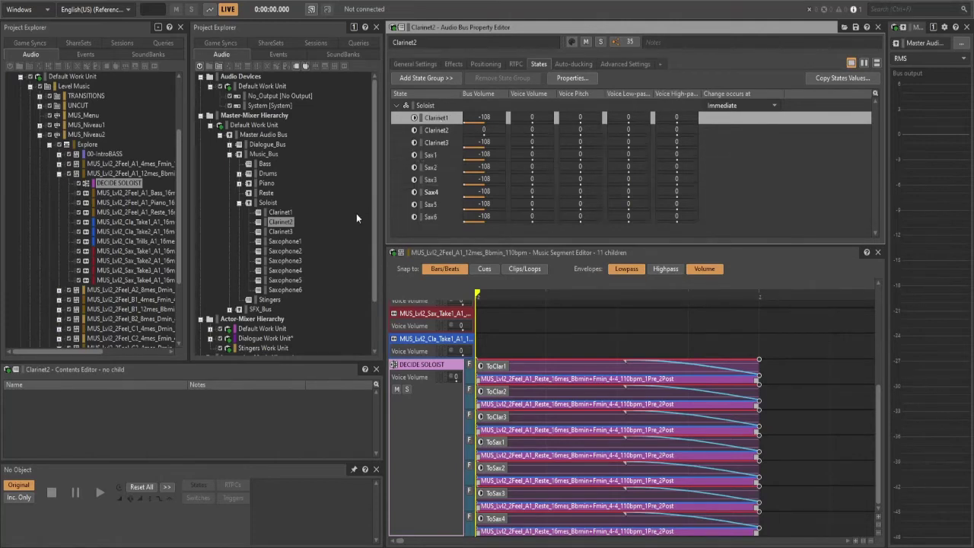
Compare the Sax4 and Sax5 state volumes on the Saxophone5 bus, and inspect the Sax4 state on the Saxophone4 bus.
{"action": "left_click", "coordinate": [286, 280]}
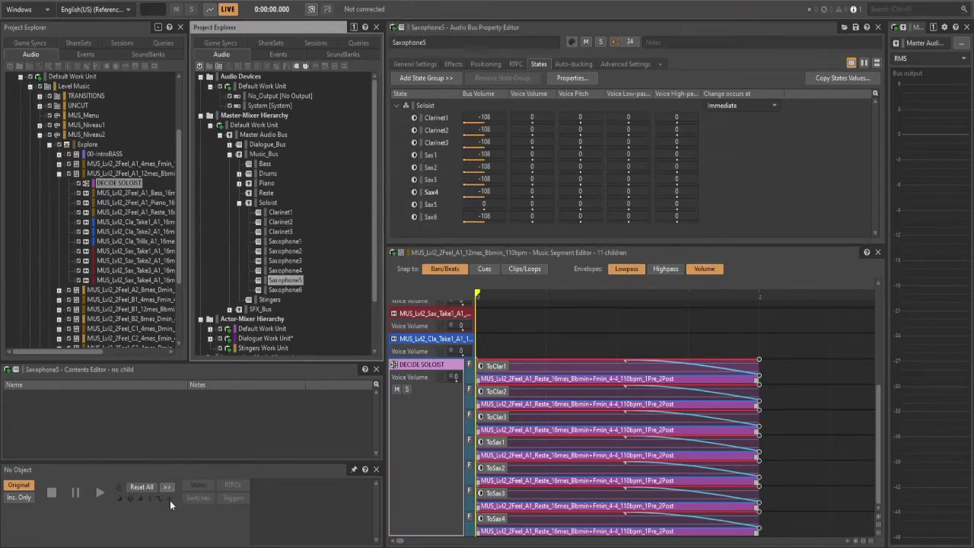
{"action": "left_click", "coordinate": [432, 204]}
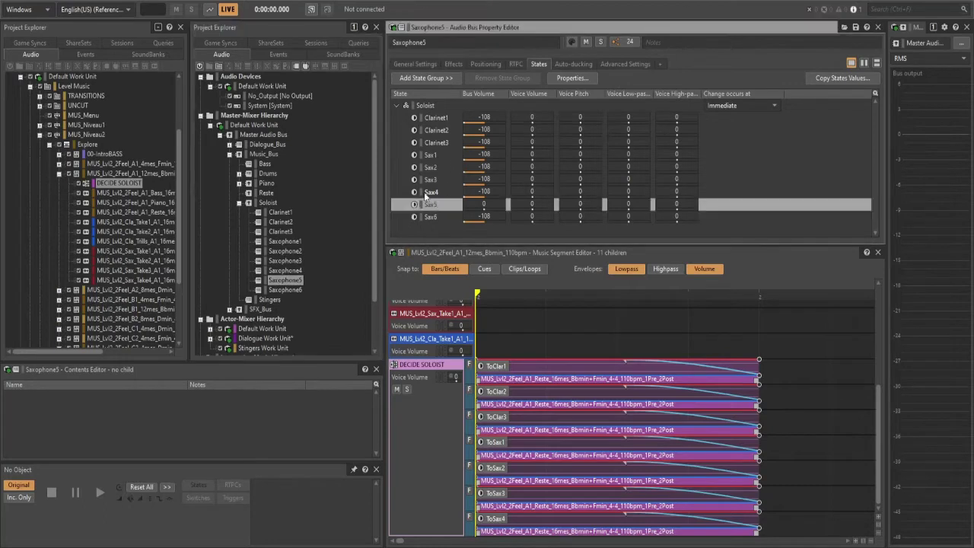
{"action": "left_click", "coordinate": [427, 192]}
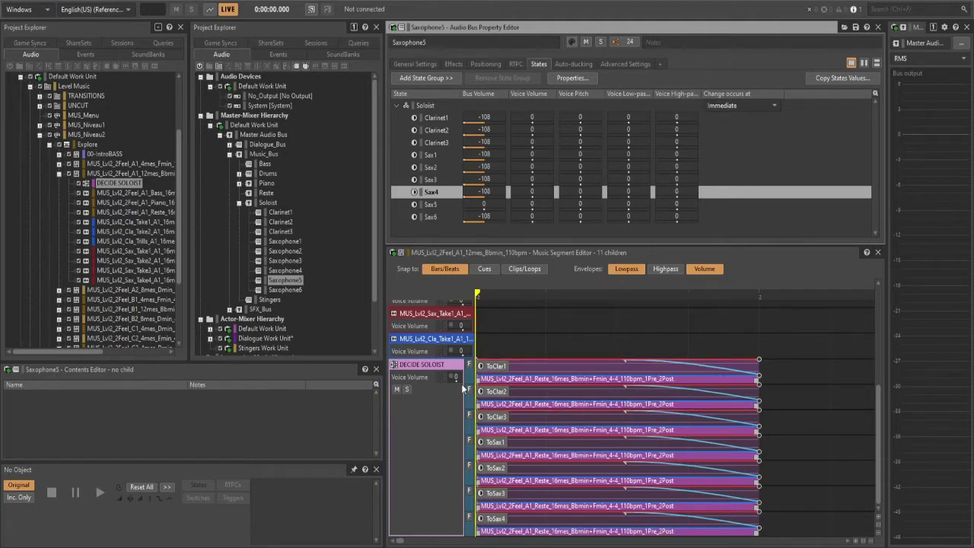
{"action": "left_click", "coordinate": [432, 191]}
{"action": "left_click", "coordinate": [293, 271]}
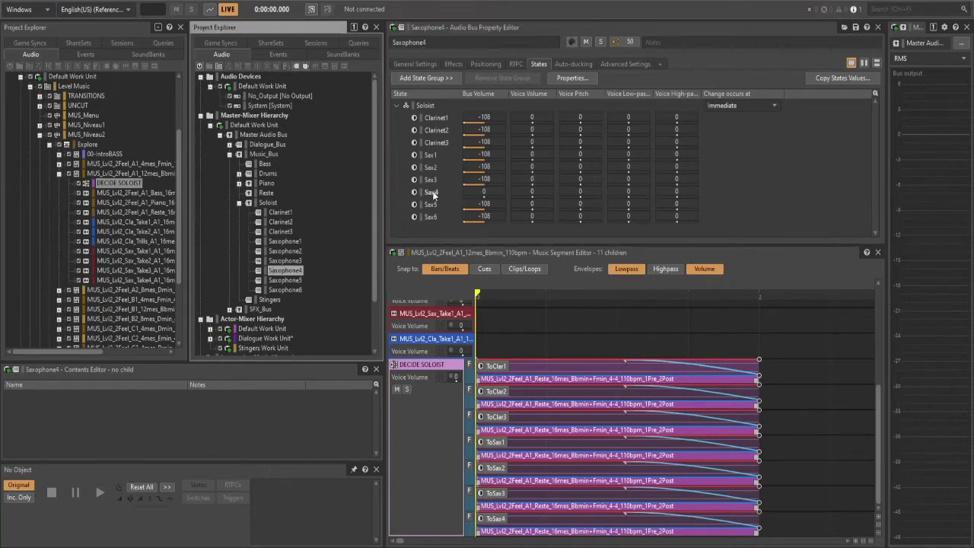
{"action": "left_click", "coordinate": [434, 194]}
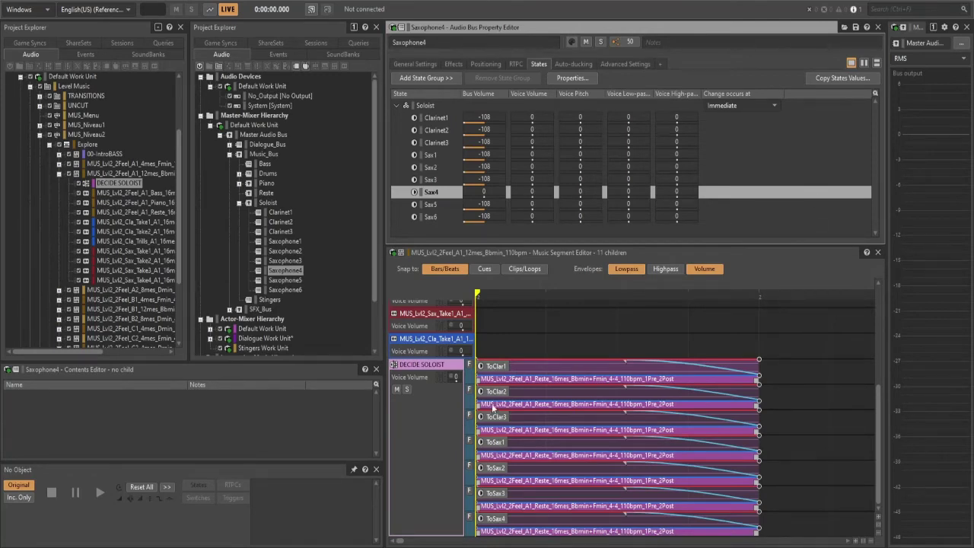
Collapse the Soloist, Music_Bus and Master Audio Bus branches in the second Project Explorer.
{"action": "left_click", "coordinate": [460, 499]}
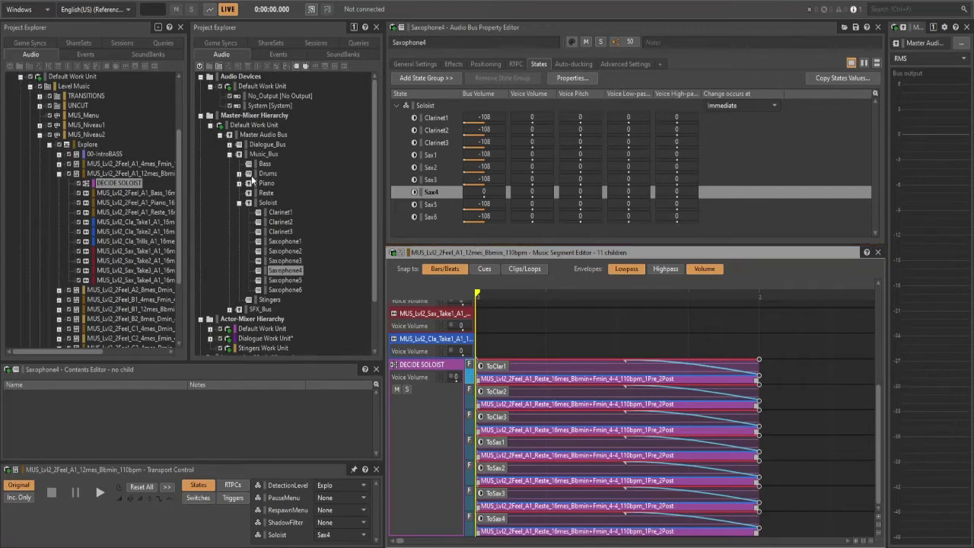
{"action": "left_click", "coordinate": [238, 202]}
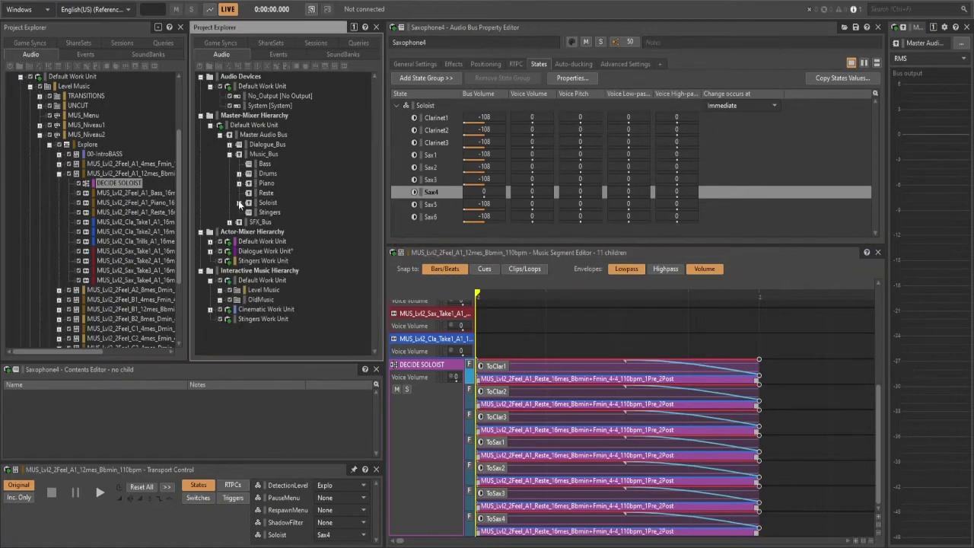
{"action": "left_click", "coordinate": [229, 155]}
{"action": "left_click", "coordinate": [220, 135]}
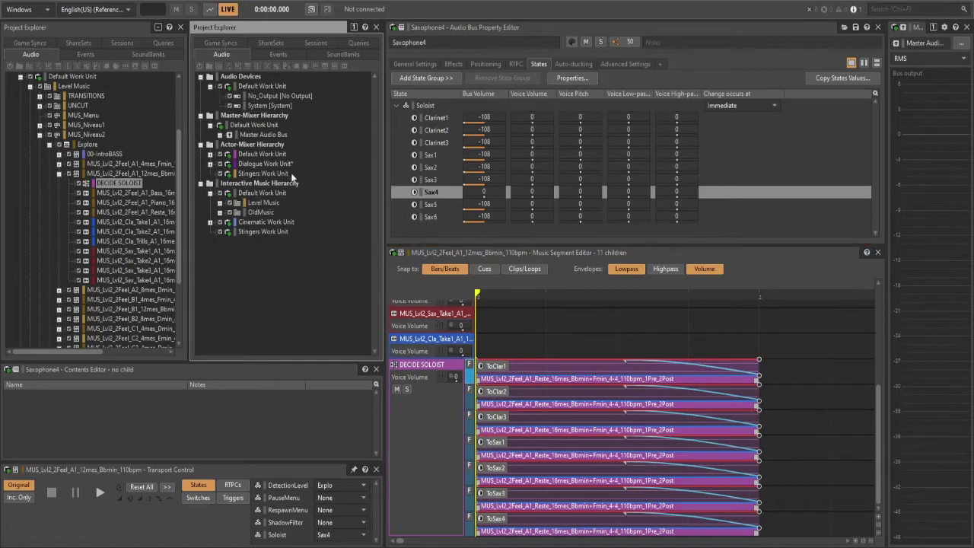
Collapse the MUS_Lvl2_2Feel_A1_12mes segment, show the Explore container's playlist and widen the first Project Explorer.
{"action": "left_click", "coordinate": [60, 173]}
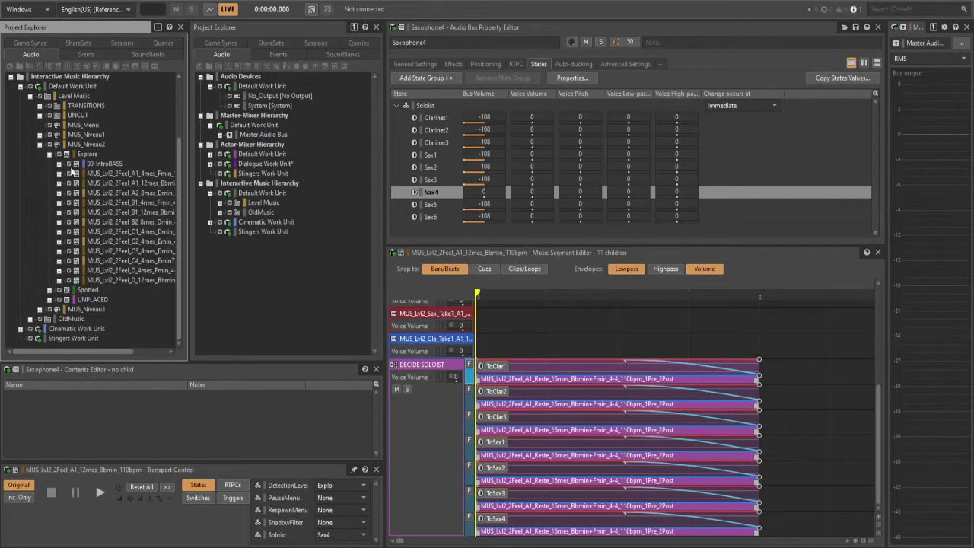
{"action": "left_click", "coordinate": [89, 154]}
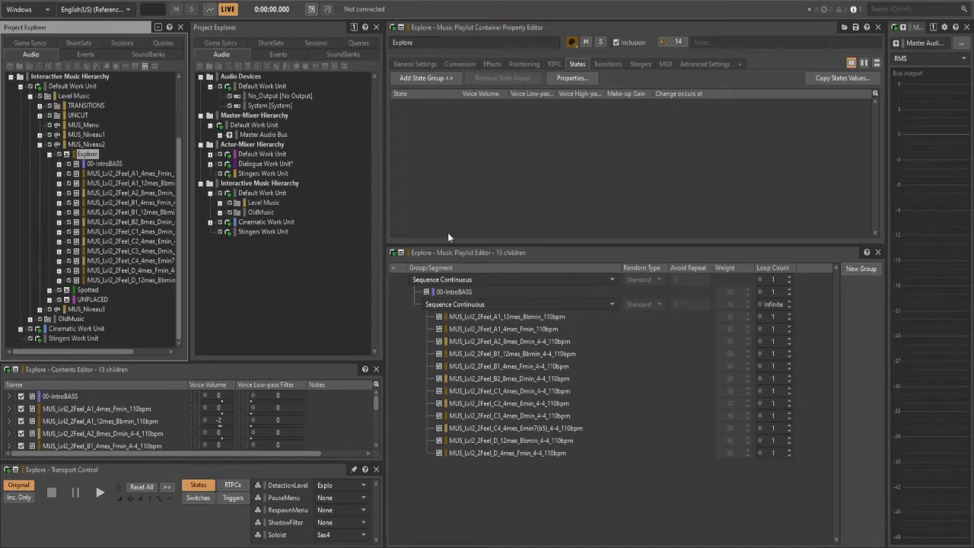
{"action": "left_click_drag", "start_coordinate": [189, 313], "coordinate": [217, 304]}
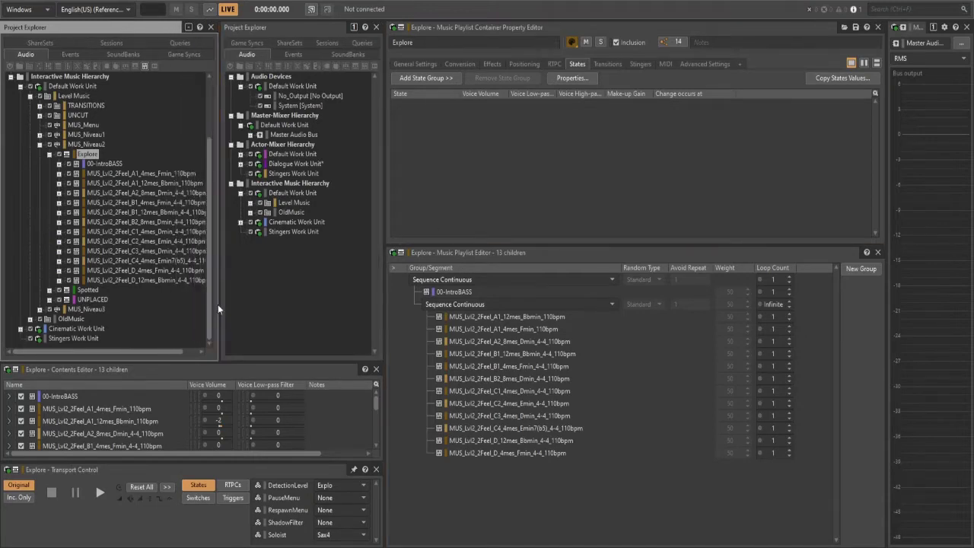
Inspect the tracks inside the MUS_Lvl2_2Feel_A1_4mes_Fmin_110bpm segment, starting from its bass track, and collapse the segment again.
{"action": "left_click", "coordinate": [59, 174]}
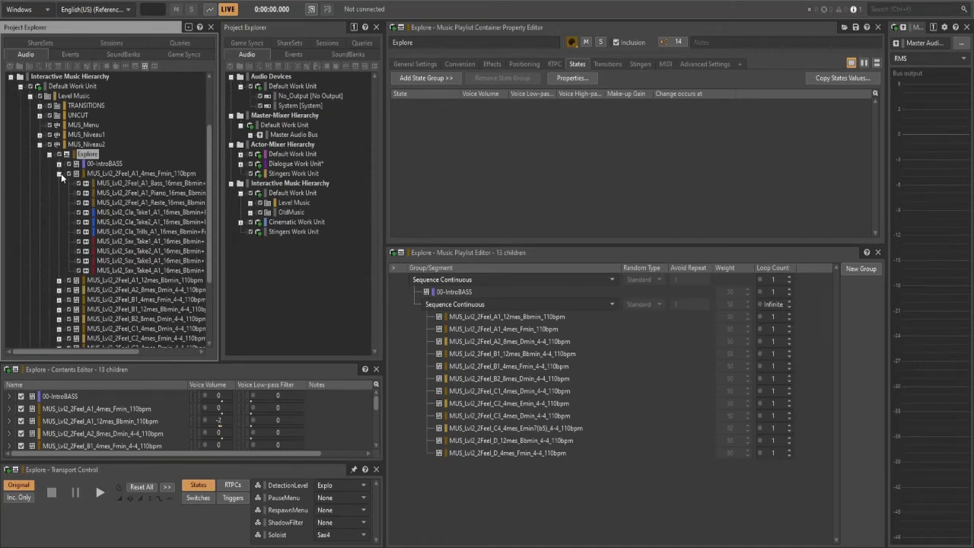
{"action": "left_click", "coordinate": [114, 184]}
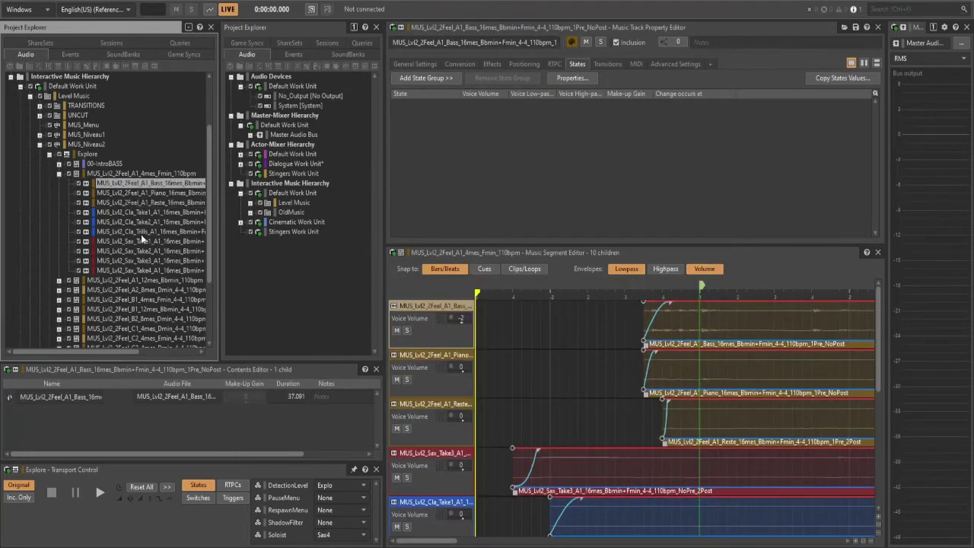
{"action": "left_click", "coordinate": [58, 173]}
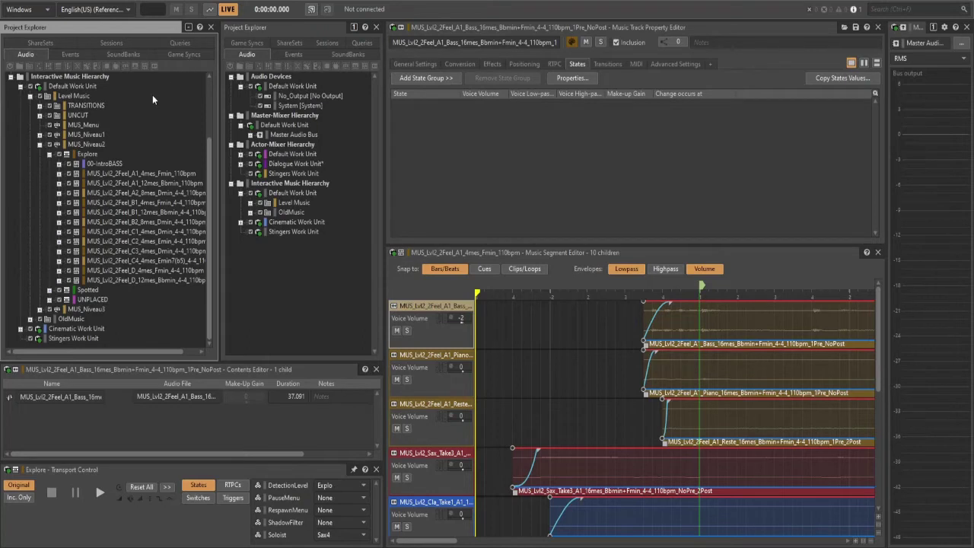
Examine the track layout of MUS_Lvl2_2Feel_A1_12mes_Bbmin_110bpm, from DECIDE SOLOIST up to the bass and across the full timeline.
{"action": "left_click", "coordinate": [144, 183]}
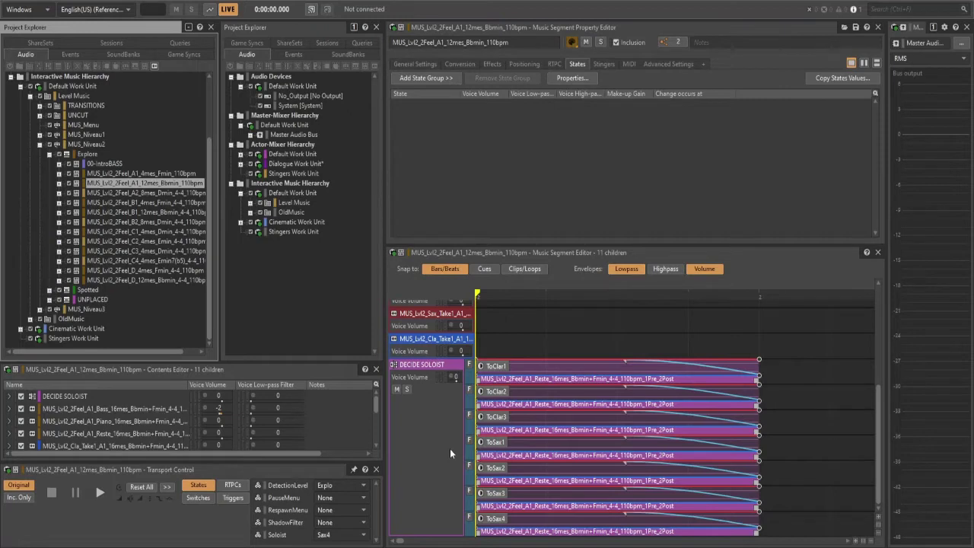
{"action": "scroll", "coordinate": [449, 453], "scroll_direction": "up", "scroll_amount": 5}
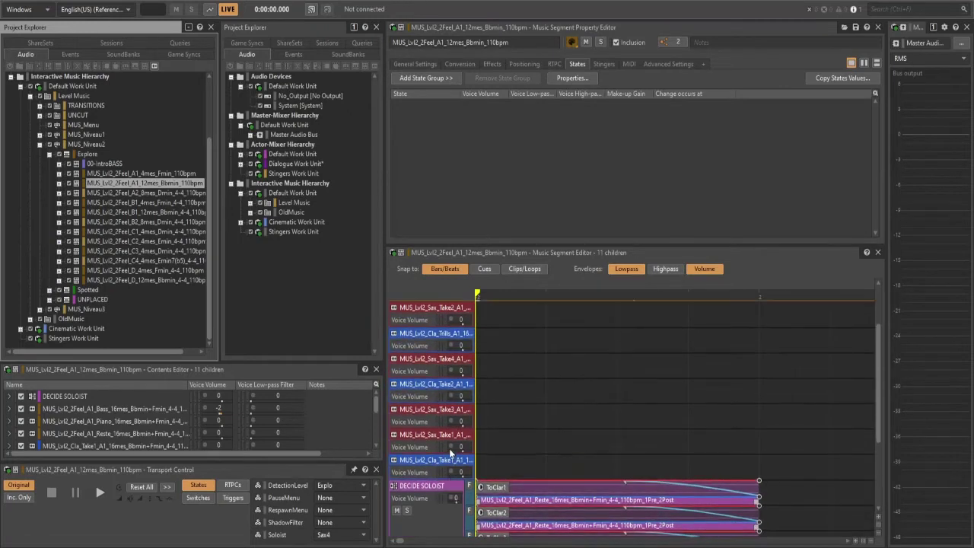
{"action": "scroll", "coordinate": [707, 337], "scroll_direction": "down", "scroll_amount": 1}
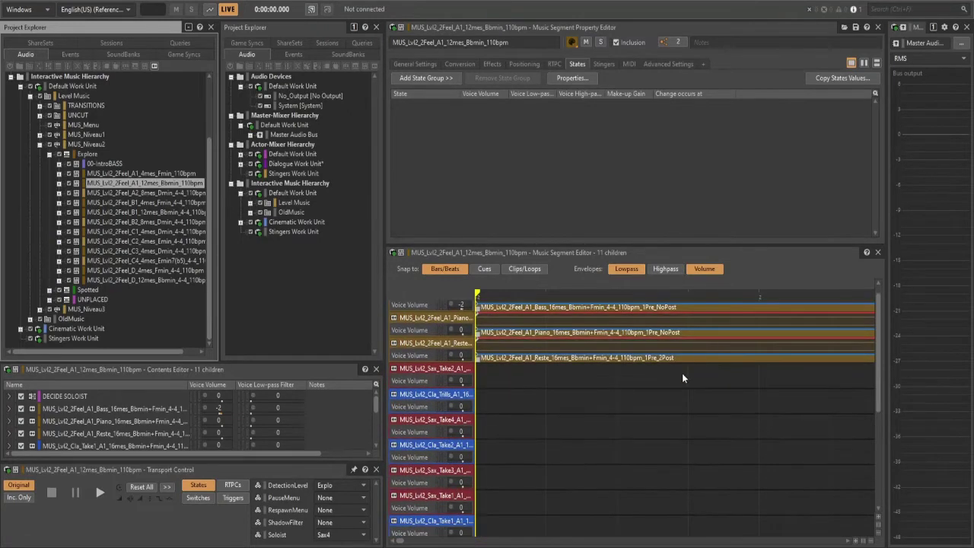
{"action": "scroll", "coordinate": [660, 372], "scroll_direction": "down", "scroll_amount": 4}
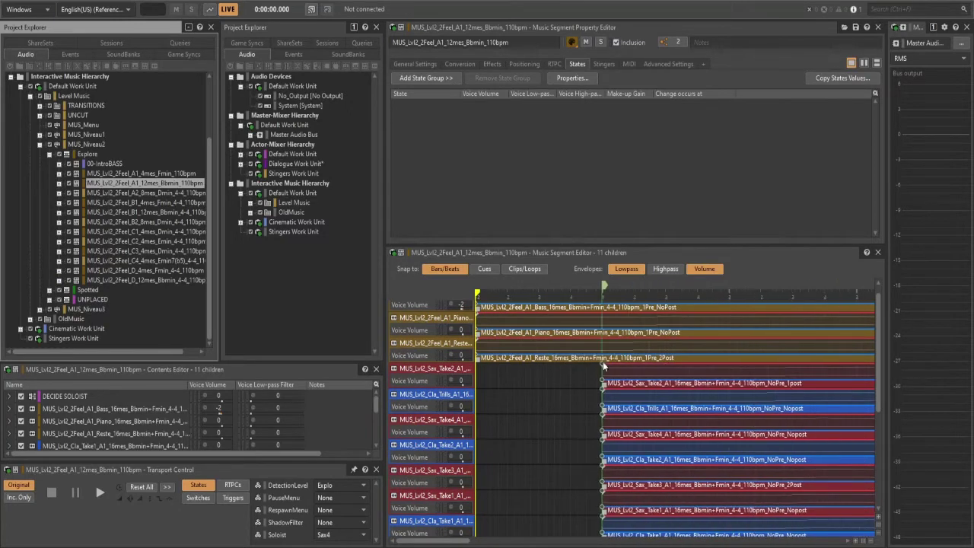
{"action": "scroll", "coordinate": [566, 366], "scroll_direction": "down", "scroll_amount": 3}
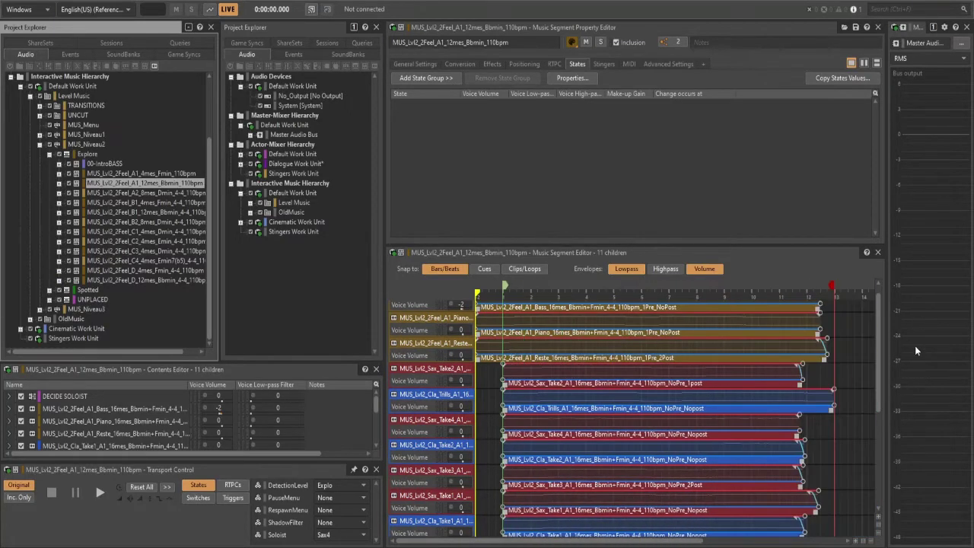
Expand the Spotted container and compare its Walk segment playlist with the 2Feel playlist of Explore.
{"action": "left_click", "coordinate": [85, 155]}
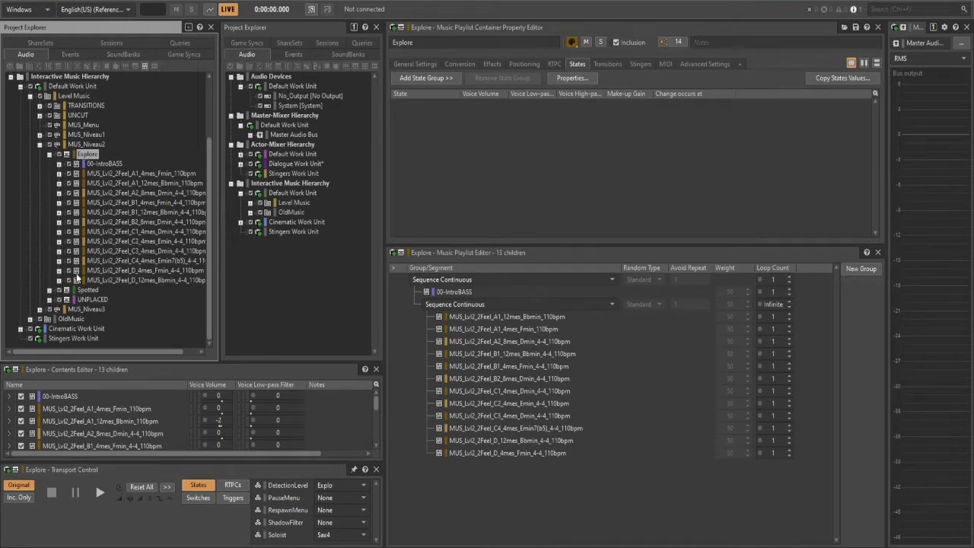
{"action": "left_click", "coordinate": [82, 290]}
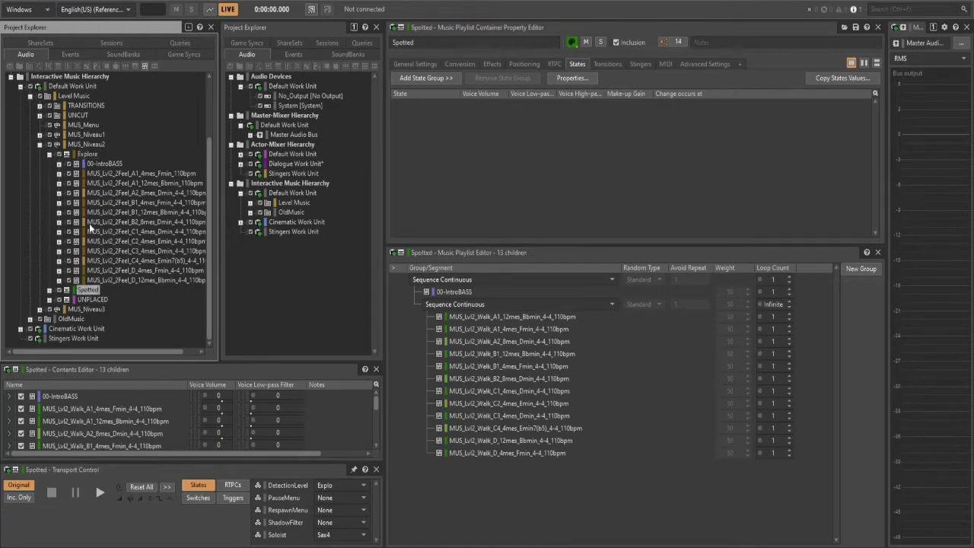
{"action": "key", "text": "Right"}
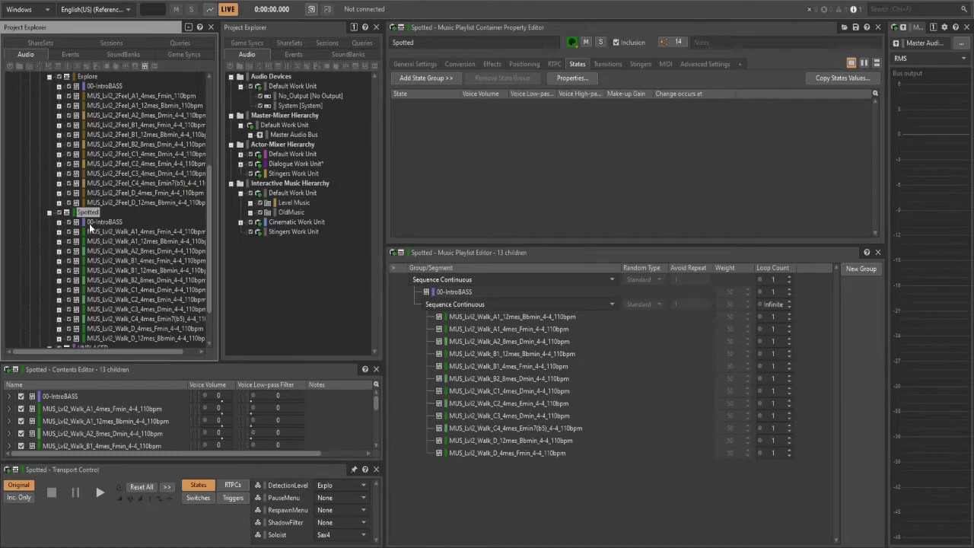
{"action": "left_click", "coordinate": [87, 77]}
{"action": "left_click", "coordinate": [97, 210]}
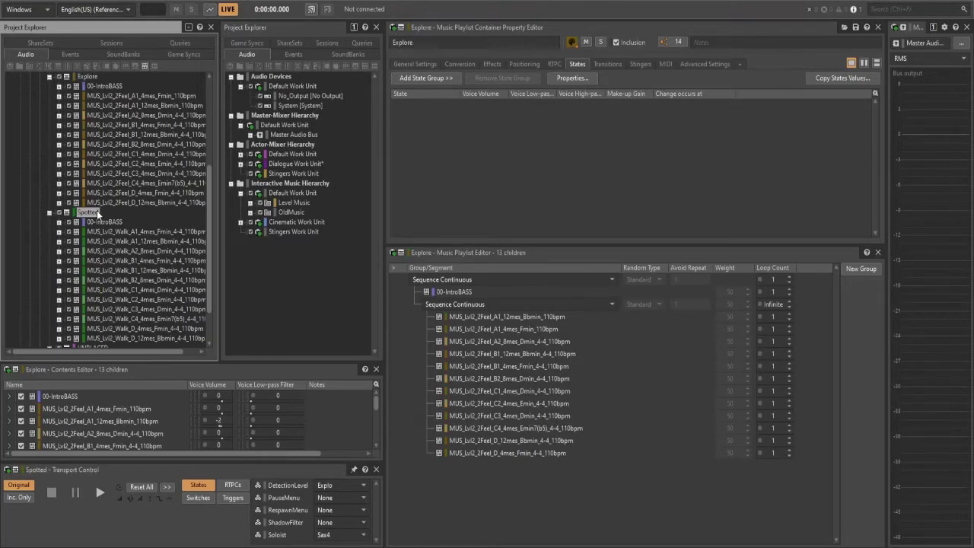
{"action": "left_click", "coordinate": [89, 76]}
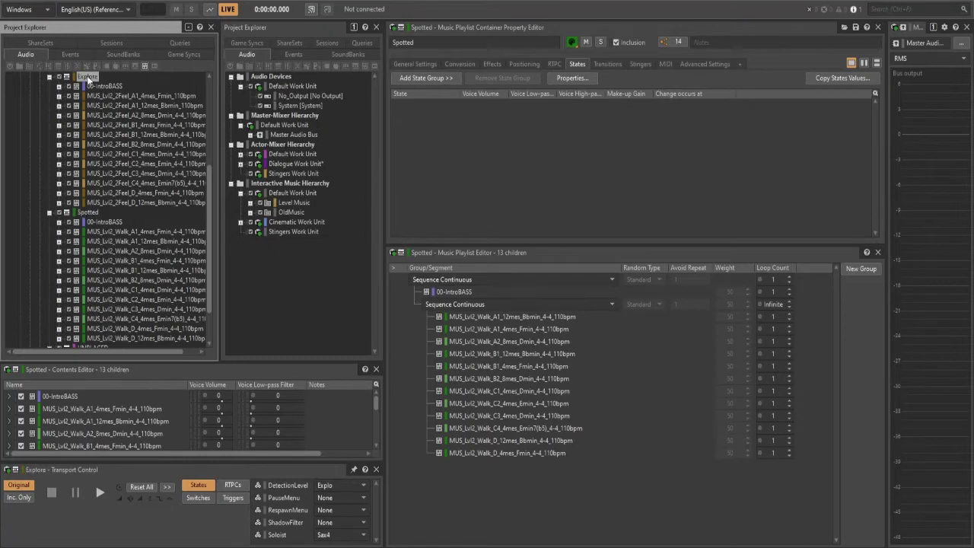
{"action": "left_click", "coordinate": [88, 211]}
{"action": "scroll", "coordinate": [78, 203], "scroll_direction": "up", "scroll_amount": 3}
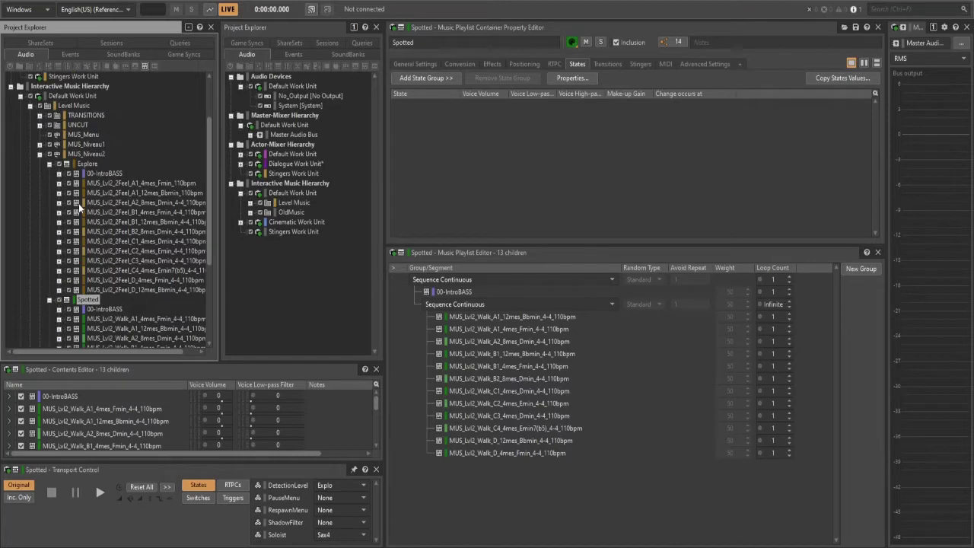
Examine how the MUS_Niveau2 switch container associates the DetectionLevel states Chase and Explo with its playlists.
{"action": "left_click", "coordinate": [94, 155]}
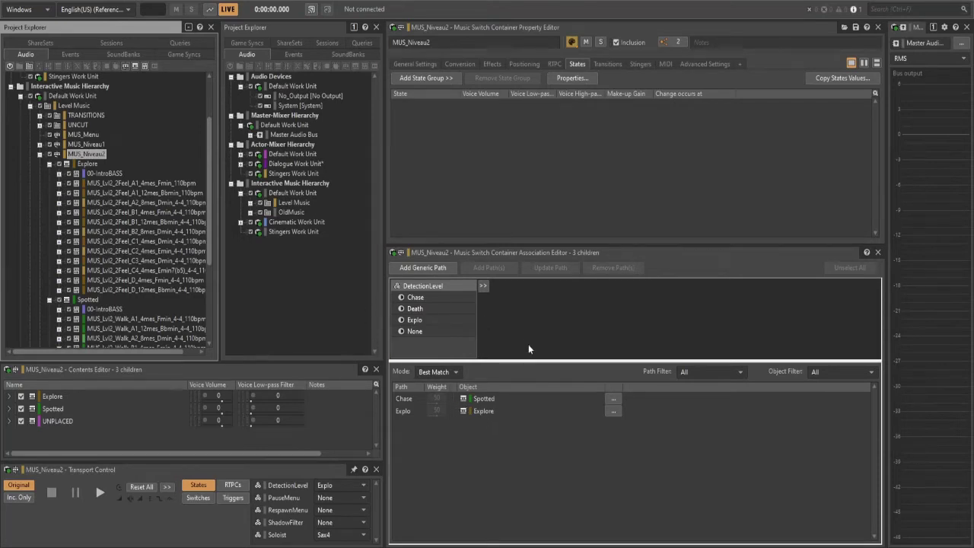
{"action": "left_click", "coordinate": [415, 400]}
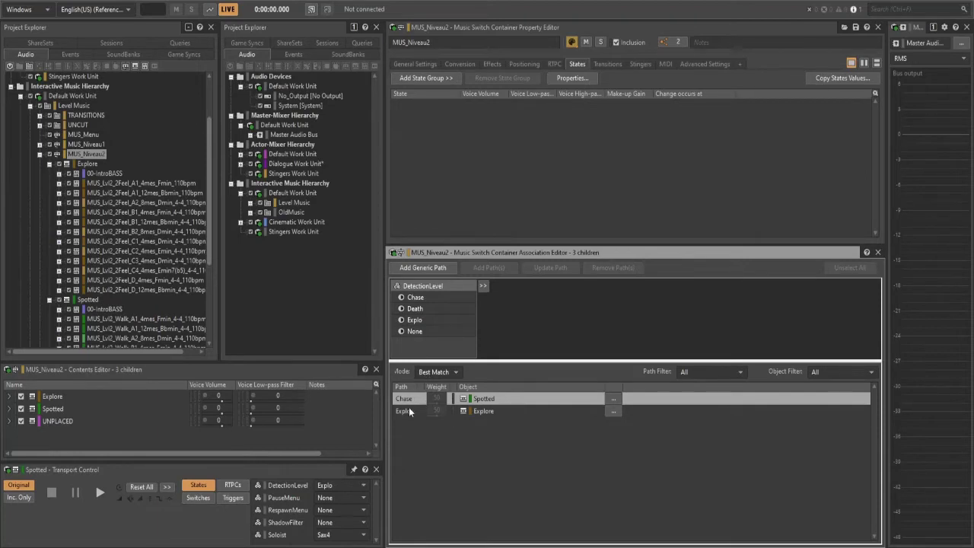
{"action": "left_click", "coordinate": [405, 412]}
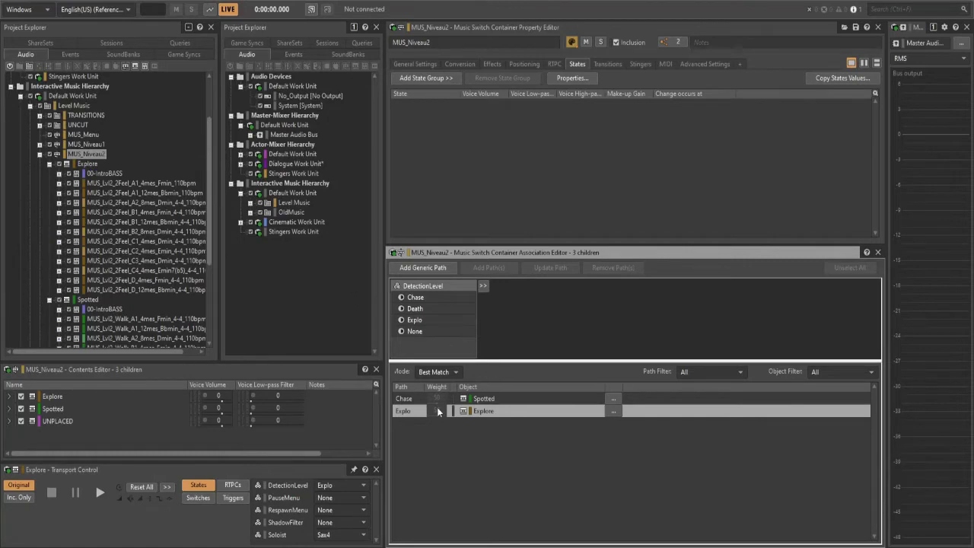
{"action": "left_click", "coordinate": [432, 446]}
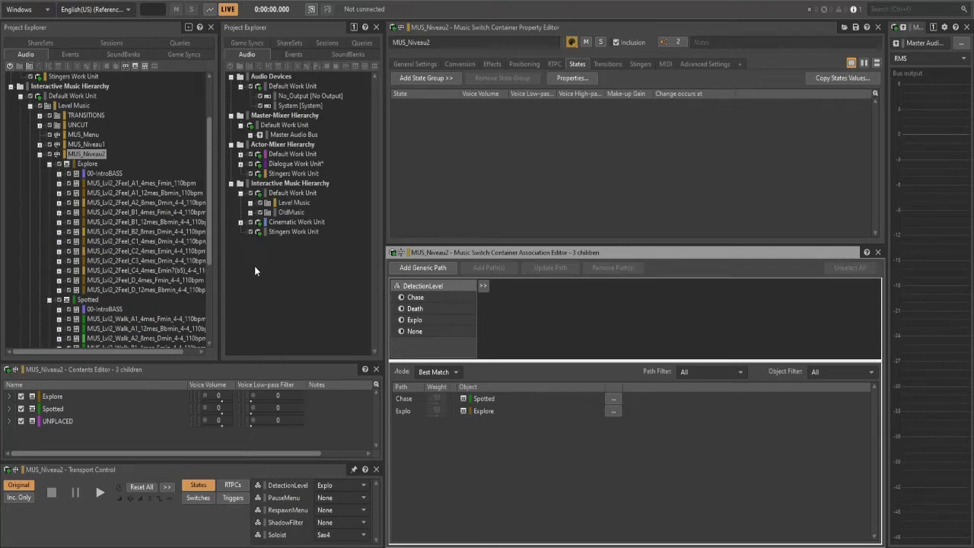
{"action": "left_click", "coordinate": [241, 163]}
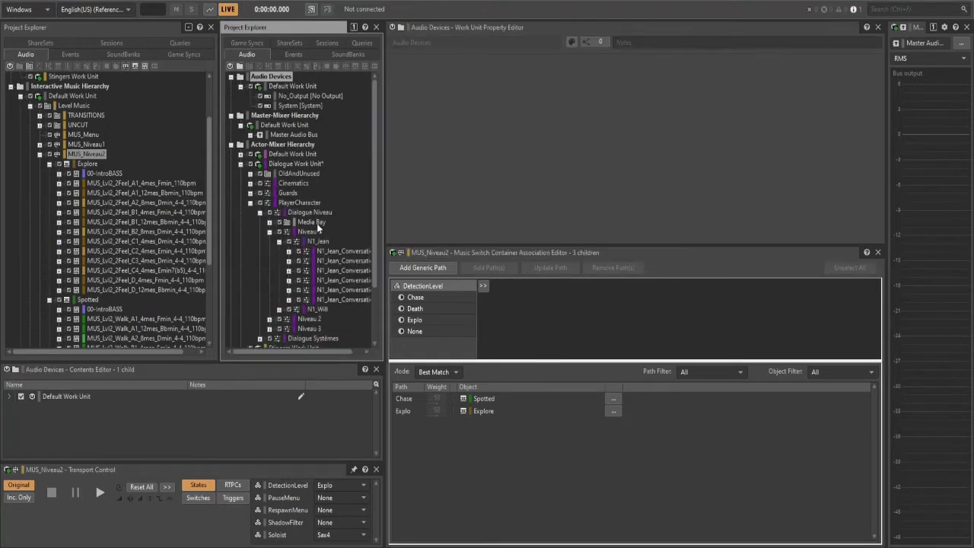
{"action": "left_click", "coordinate": [278, 231]}
{"action": "left_click", "coordinate": [250, 203]}
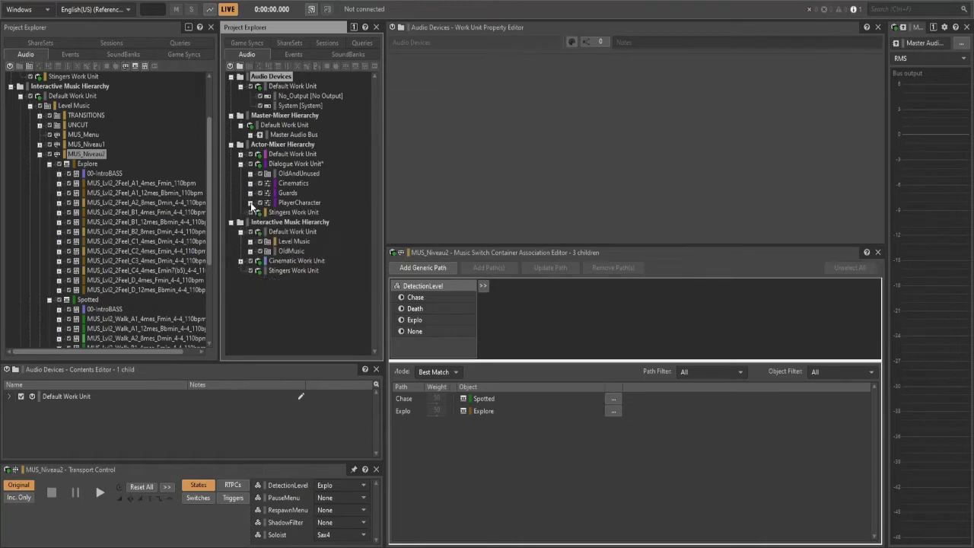
{"action": "left_click", "coordinate": [240, 163]}
Inspect the actions of the PlayerSpotted event under Dialogue Work Unit > Barks > Guards, then collapse the Dialogue Work Unit.
{"action": "left_click", "coordinate": [293, 54]}
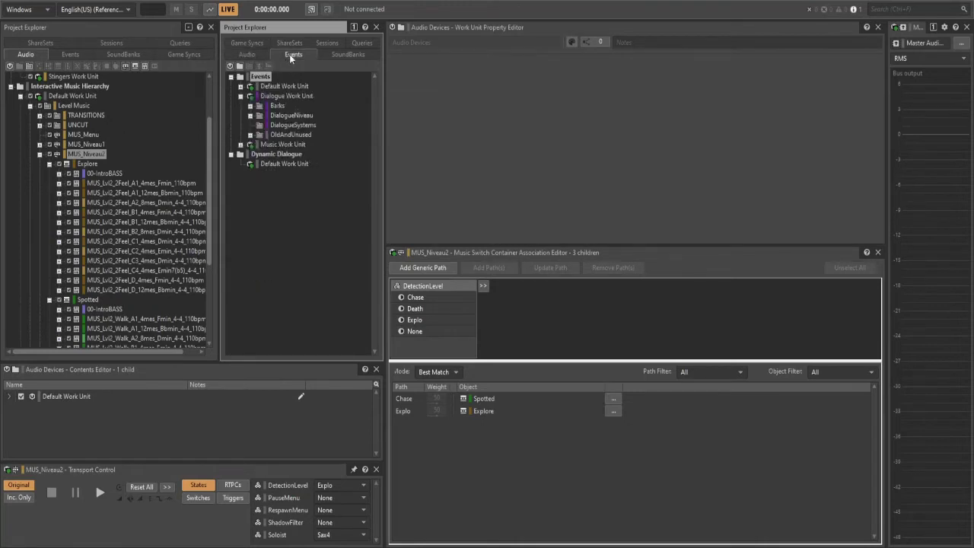
{"action": "left_click", "coordinate": [252, 106]}
{"action": "left_click", "coordinate": [259, 115]}
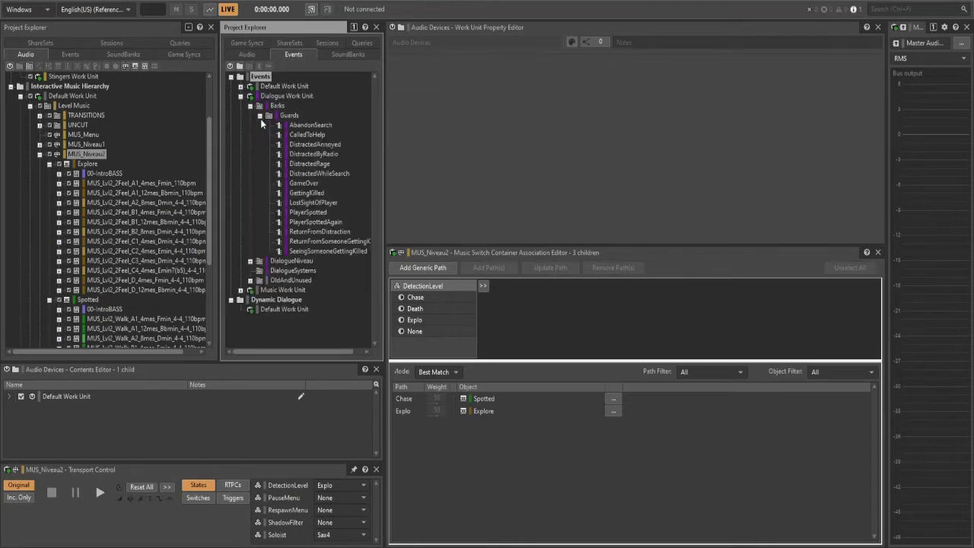
{"action": "left_click", "coordinate": [305, 213]}
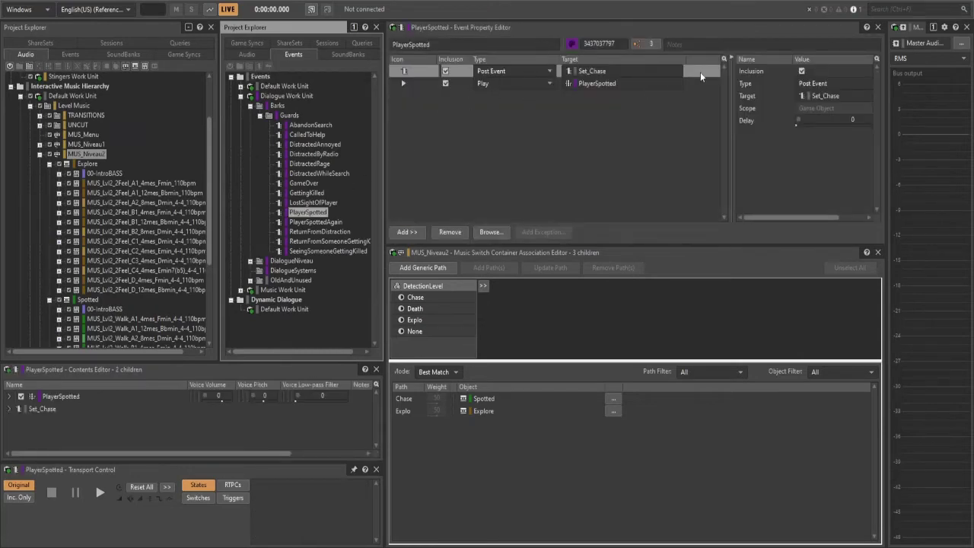
{"action": "left_click", "coordinate": [259, 115]}
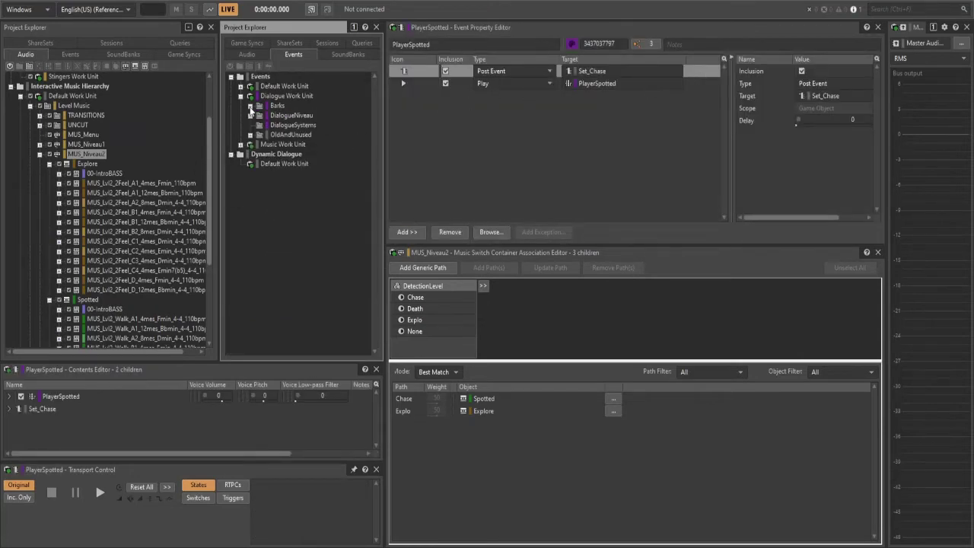
{"action": "left_click", "coordinate": [240, 96]}
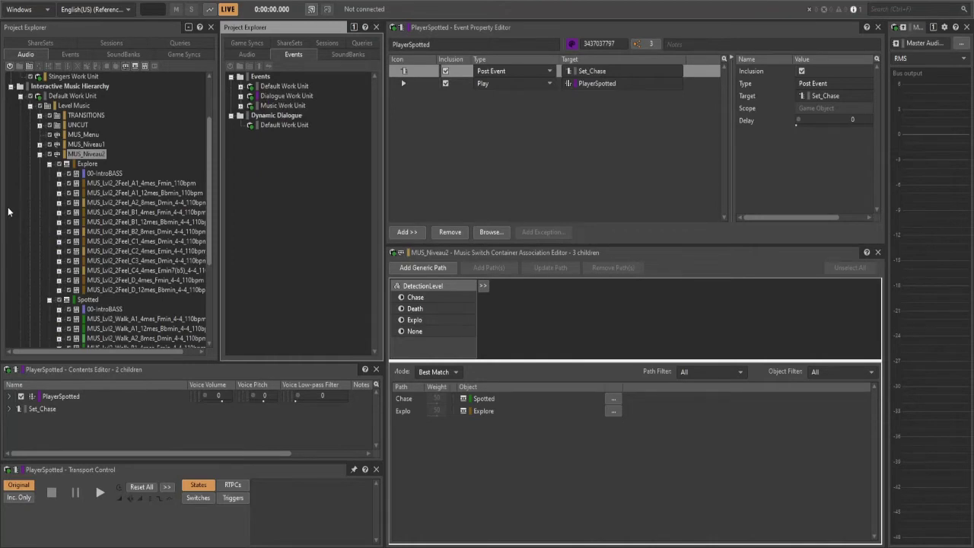
Switch to the Soundcaster with the Music - LV2 session, play MUS_Niveau2 and check the current Soloist state.
{"action": "key", "text": "F8"}
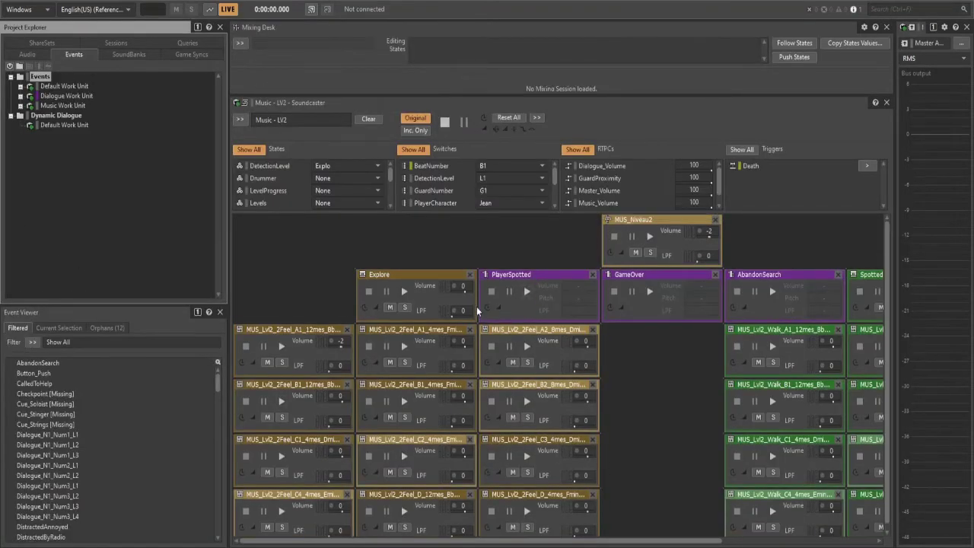
{"action": "scroll", "coordinate": [279, 194], "scroll_direction": "down", "scroll_amount": 2}
{"action": "left_click", "coordinate": [649, 237]}
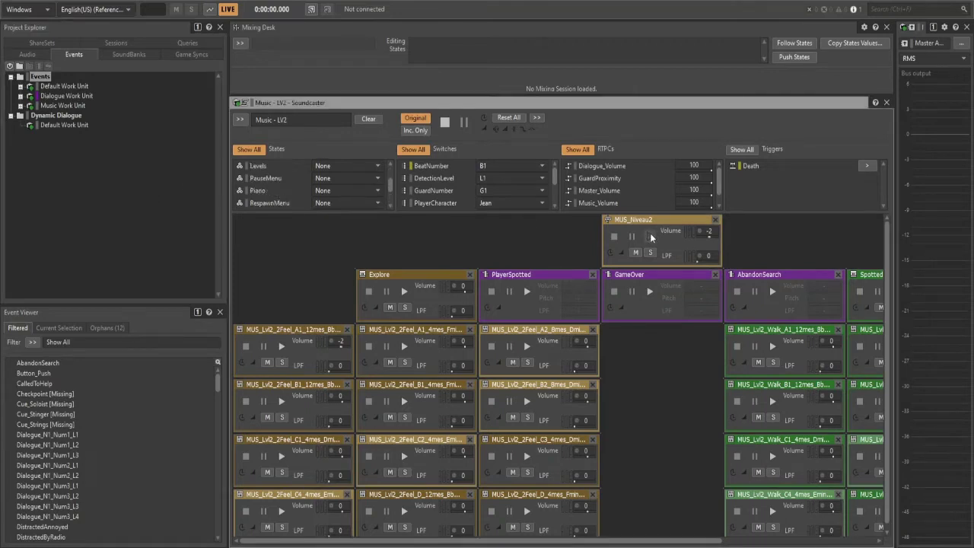
{"action": "scroll", "coordinate": [259, 187], "scroll_direction": "down", "scroll_amount": 1}
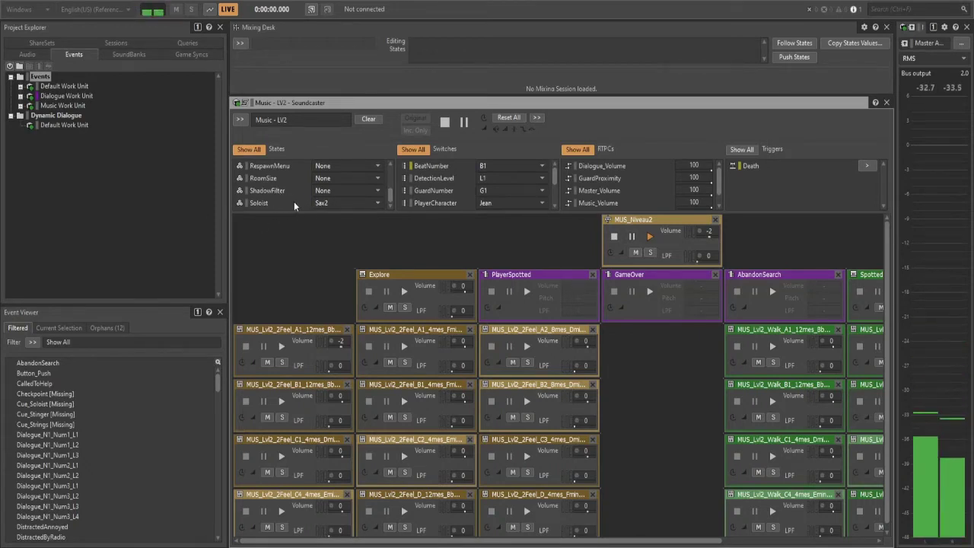
{"action": "scroll", "coordinate": [533, 507], "scroll_direction": "right", "scroll_amount": 3}
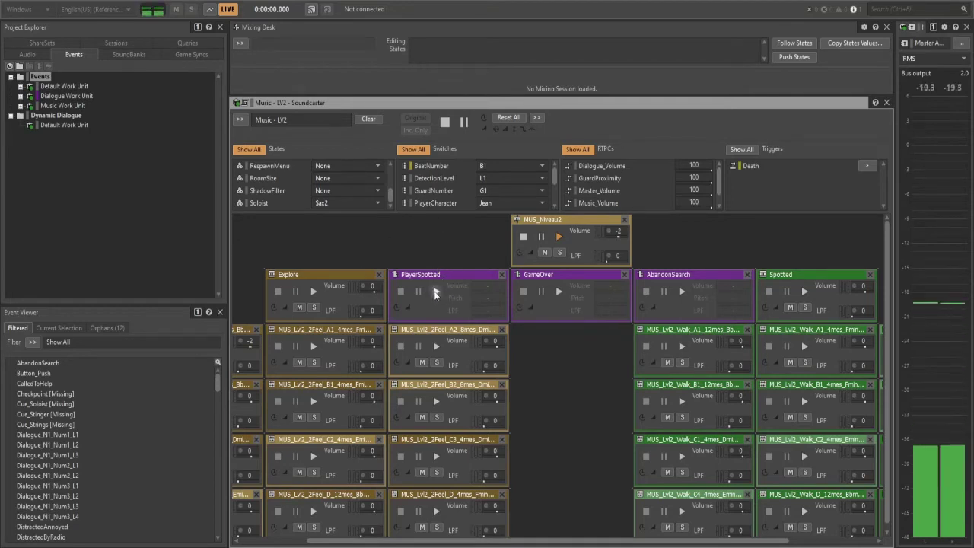
Trigger PlayerSpotted, AbandonSearch and PlayerSpotted again during MUS_Niveau2 playback to hear the music switch, and stop playback.
{"action": "left_click", "coordinate": [435, 292]}
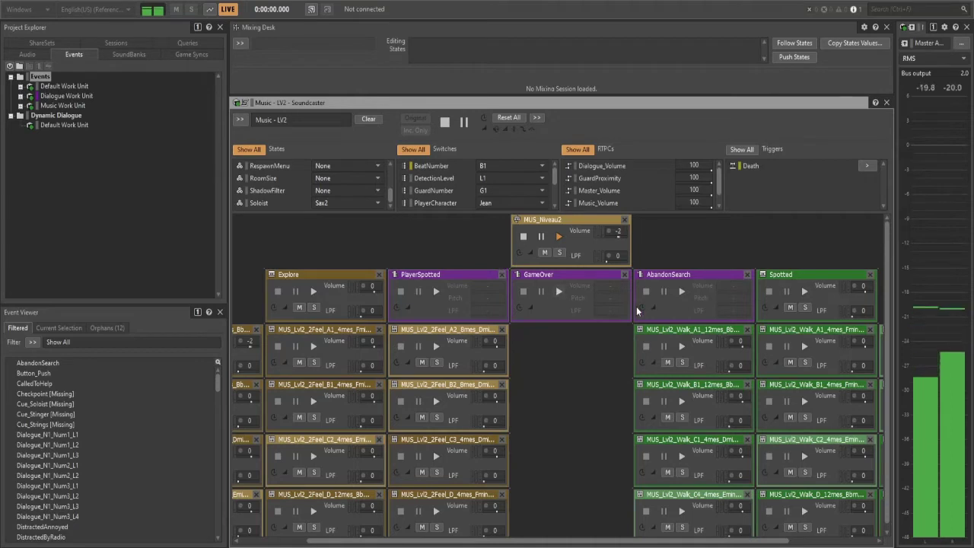
{"action": "left_click", "coordinate": [682, 296]}
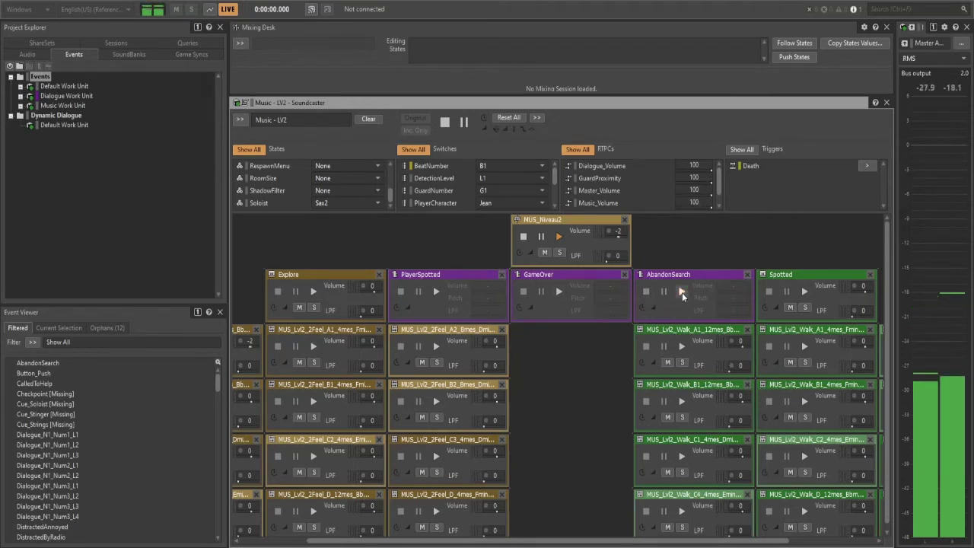
{"action": "left_click_drag", "start_coordinate": [573, 541], "coordinate": [502, 541]}
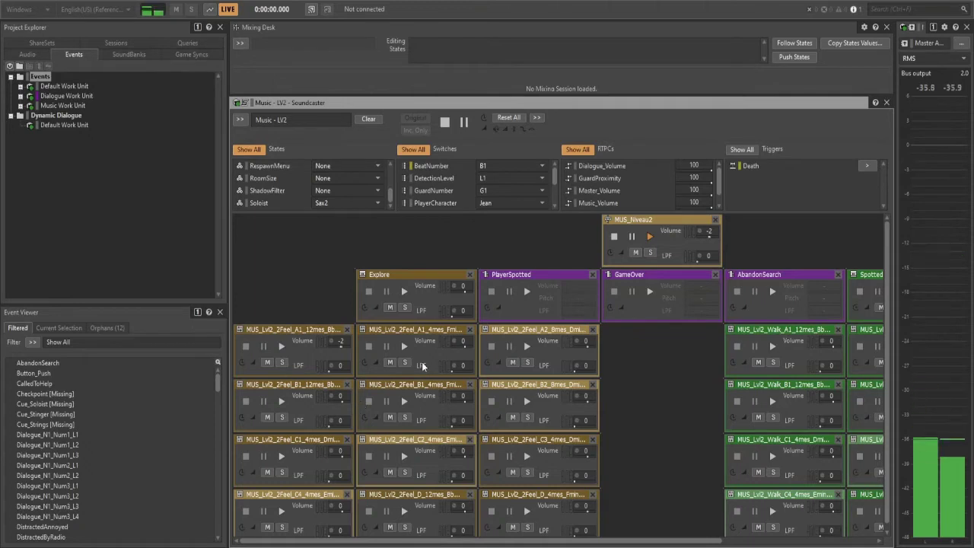
{"action": "left_click", "coordinate": [527, 291]}
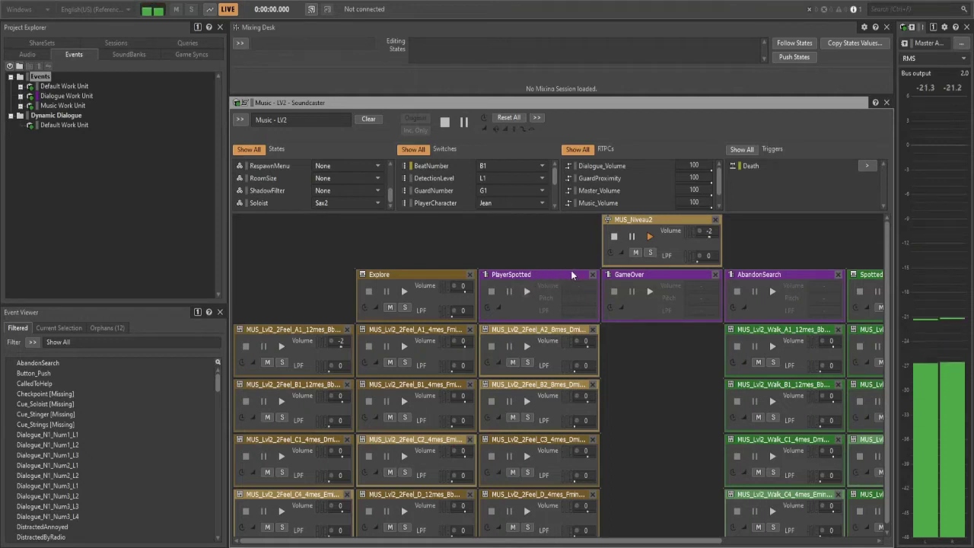
{"action": "left_click", "coordinate": [613, 237]}
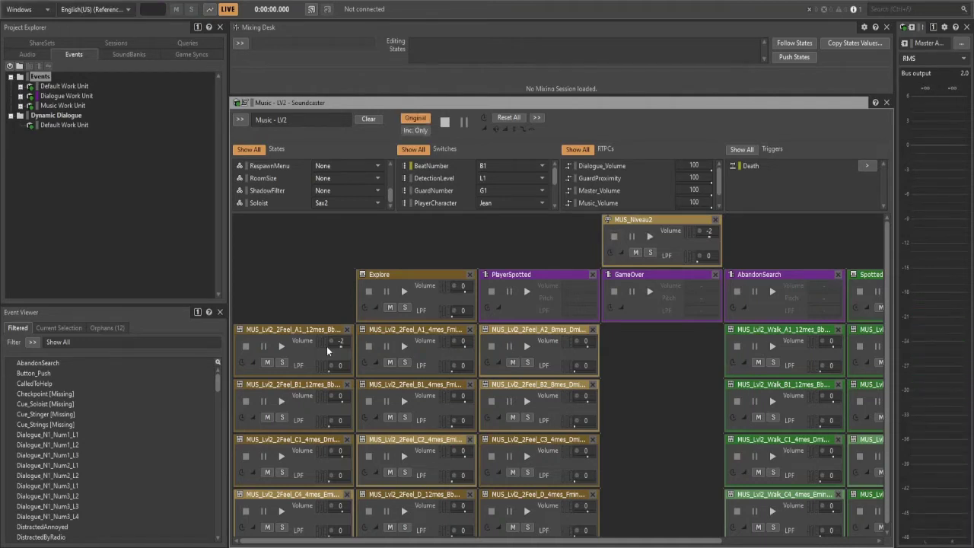
{"action": "scroll", "coordinate": [432, 395], "scroll_direction": "down", "scroll_amount": 1}
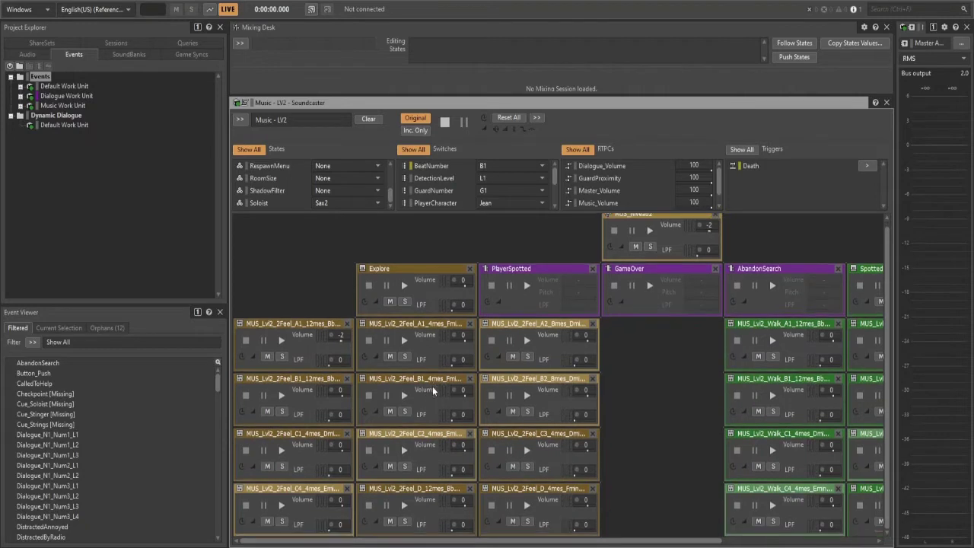
{"action": "mouse_move", "coordinate": [508, 543]}
{"action": "left_mouse_down"}
{"action": "mouse_move", "coordinate": [667, 543]}
{"action": "mouse_move", "coordinate": [513, 543]}
{"action": "left_mouse_up"}
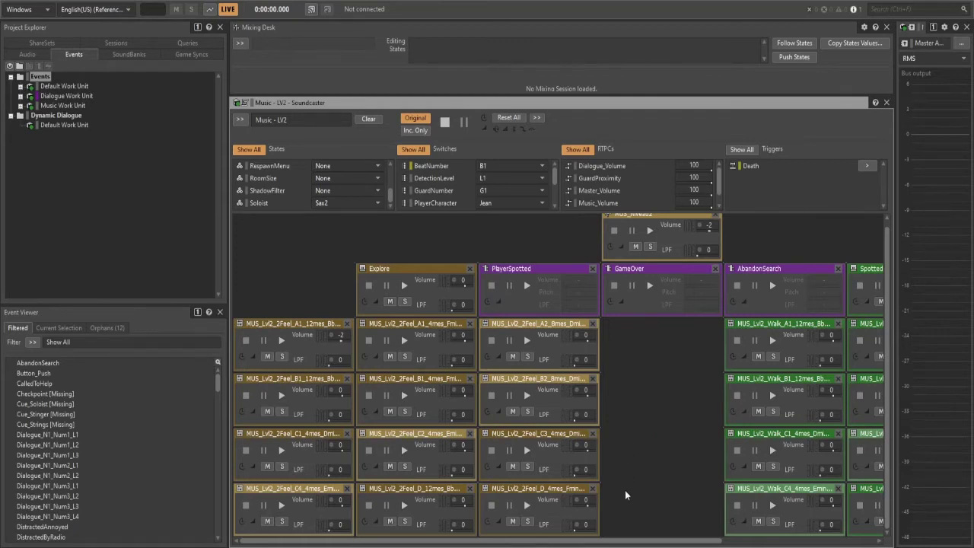
{"action": "left_click_drag", "start_coordinate": [591, 541], "coordinate": [613, 517]}
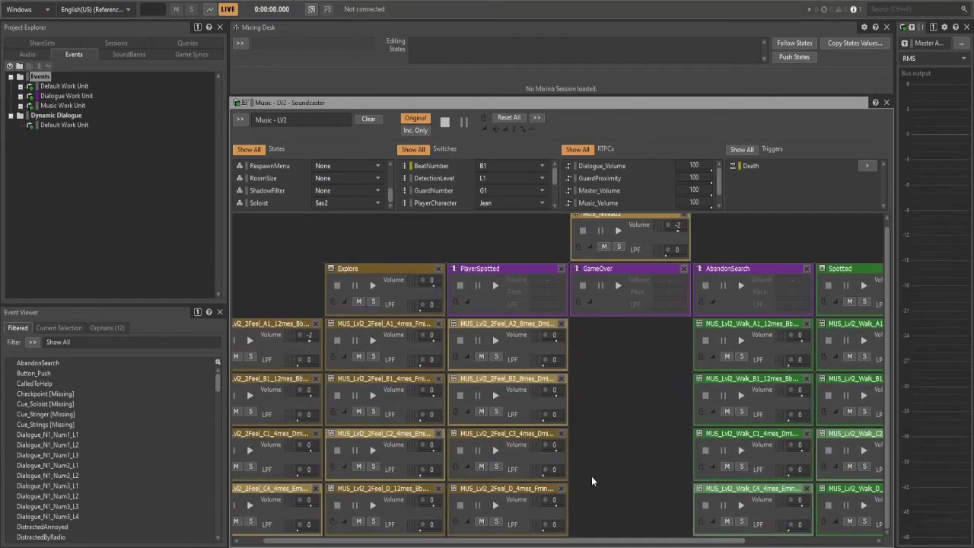
{"action": "left_click_drag", "start_coordinate": [592, 544], "coordinate": [570, 543]}
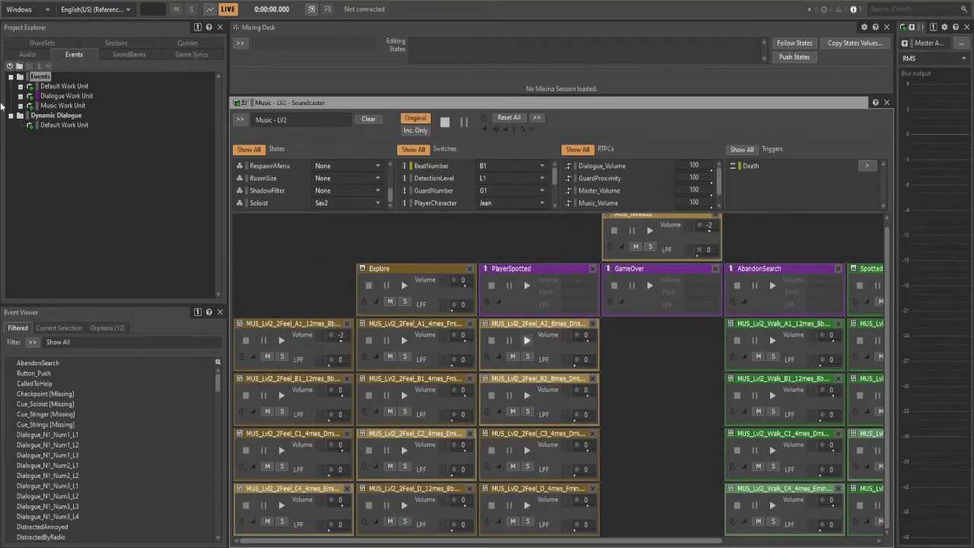
Return to the Designer layout and expand TRANSITIONS > SPOTTED > N2 > V1 in the Interactive Music Hierarchy.
{"action": "left_click", "coordinate": [27, 54]}
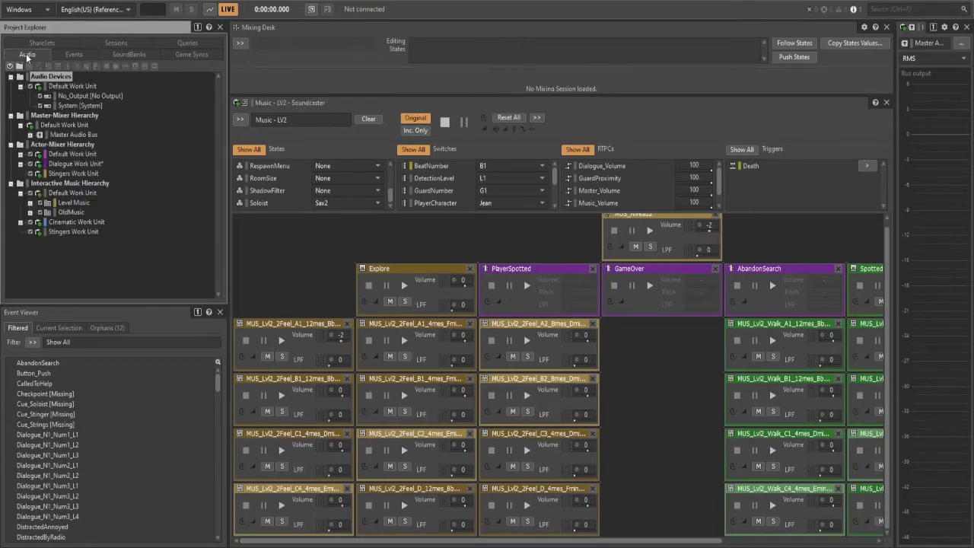
{"action": "key", "text": "F10"}
{"action": "left_click", "coordinate": [40, 155]}
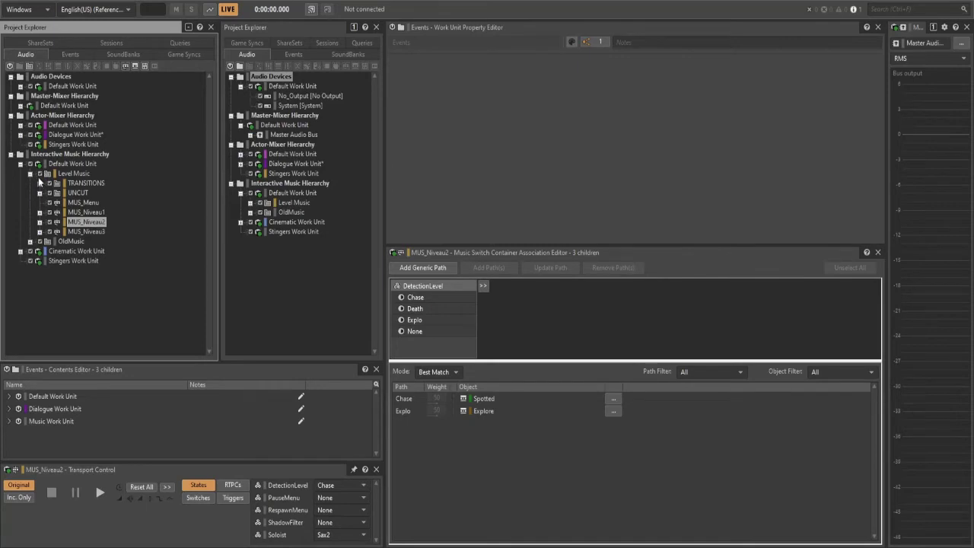
{"action": "left_click", "coordinate": [40, 183]}
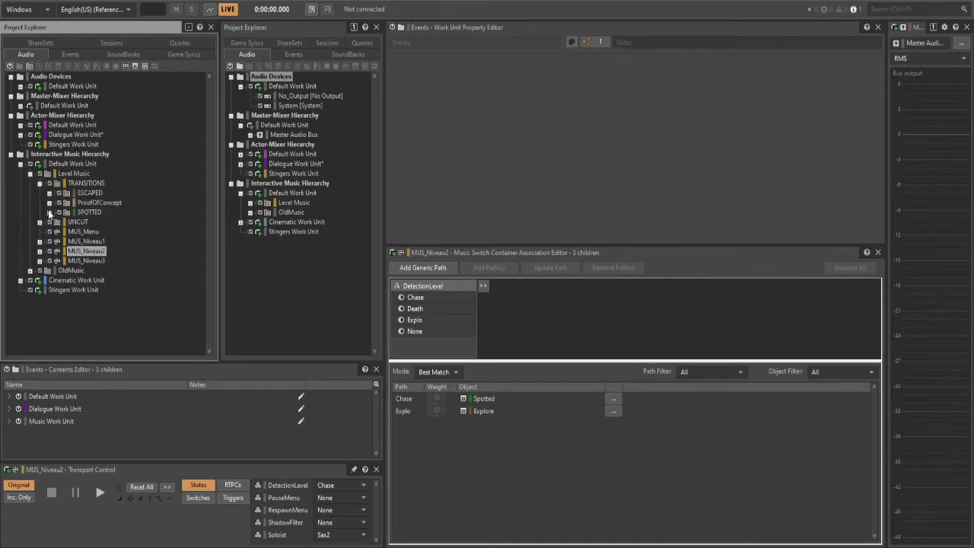
{"action": "left_click", "coordinate": [49, 212]}
{"action": "left_click", "coordinate": [60, 231]}
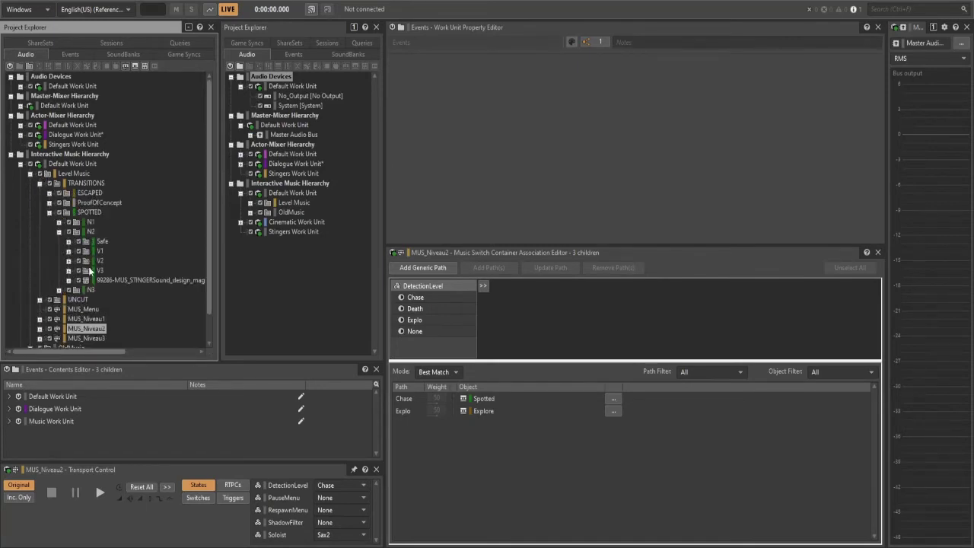
{"action": "left_click", "coordinate": [68, 251]}
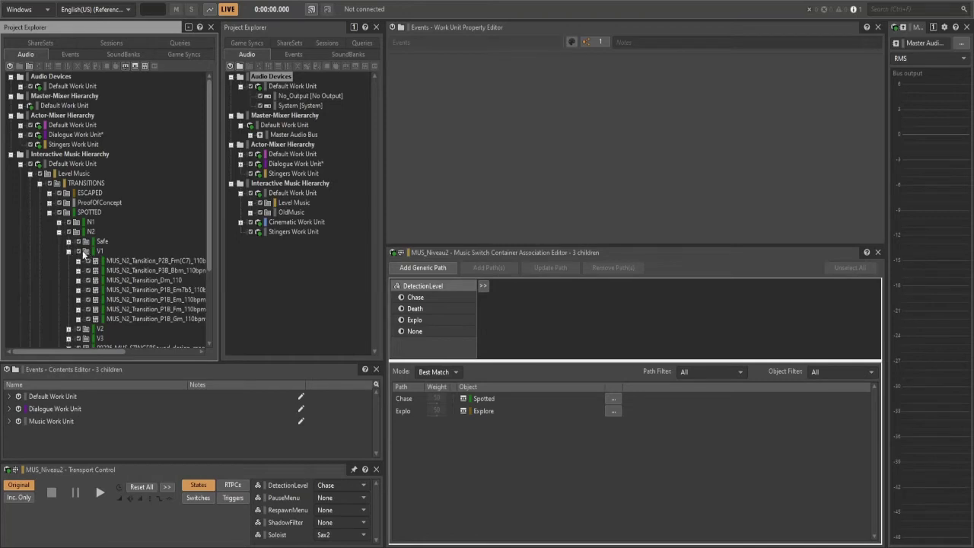
{"action": "scroll", "coordinate": [67, 247], "scroll_direction": "down", "scroll_amount": 3}
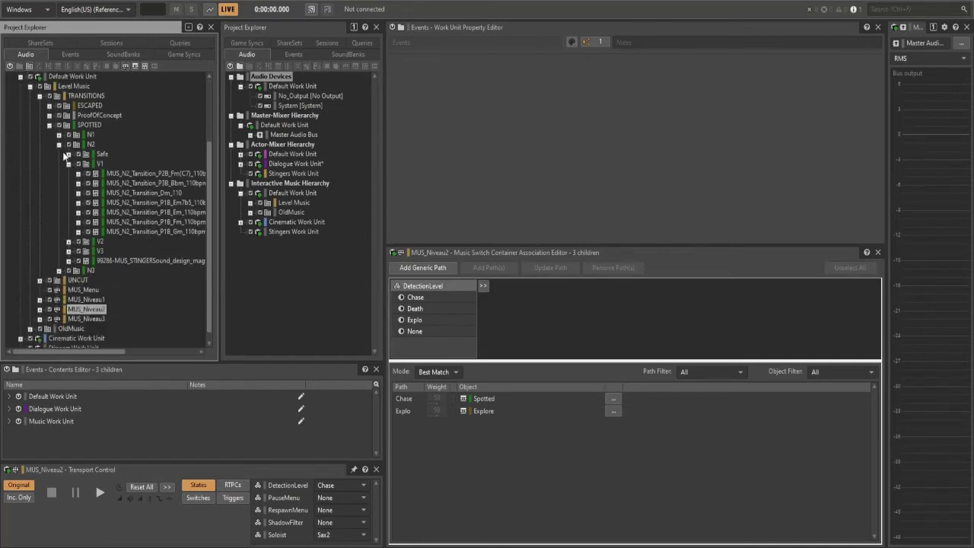
Collapse the V1 folder, expand the V3 transition folder and widen the Project Explorer to fit the segment names.
{"action": "left_click", "coordinate": [58, 145]}
{"action": "left_click", "coordinate": [59, 231]}
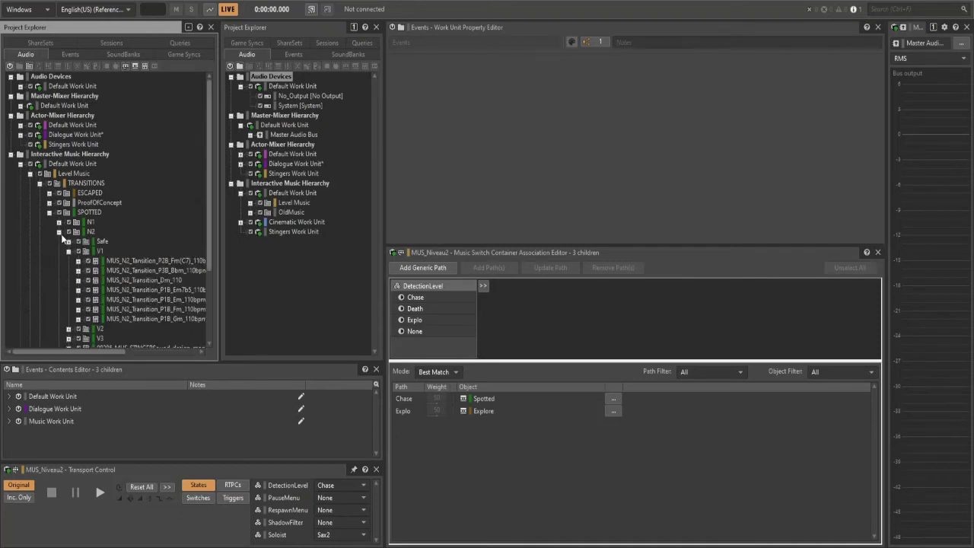
{"action": "left_click", "coordinate": [68, 261]}
{"action": "left_click", "coordinate": [68, 270]}
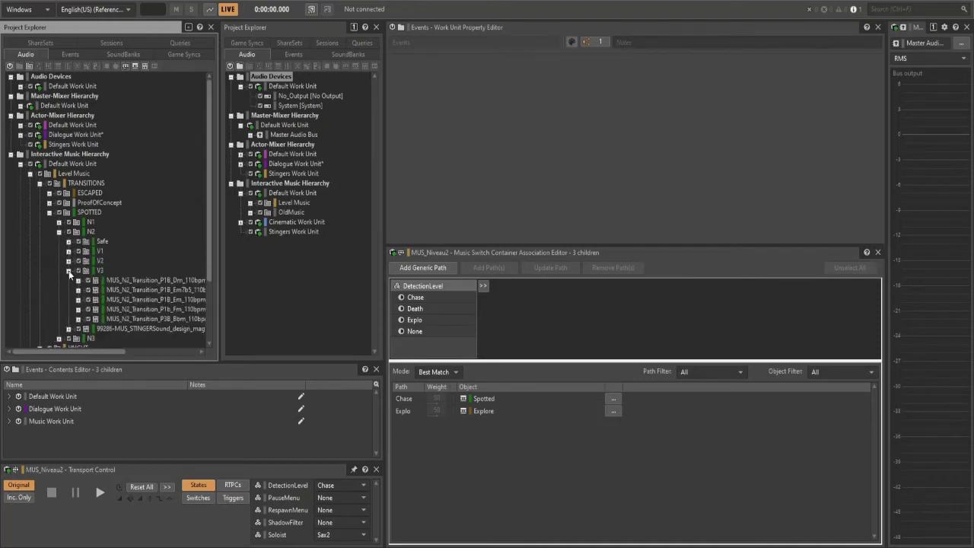
{"action": "scroll", "coordinate": [203, 259], "scroll_direction": "down", "scroll_amount": 3}
{"action": "left_click_drag", "start_coordinate": [220, 246], "coordinate": [283, 245]}
Open the MUS_N2_Transition_P1B_Dm_110bpm_V3 segment and audition it.
{"action": "left_click", "coordinate": [146, 202]}
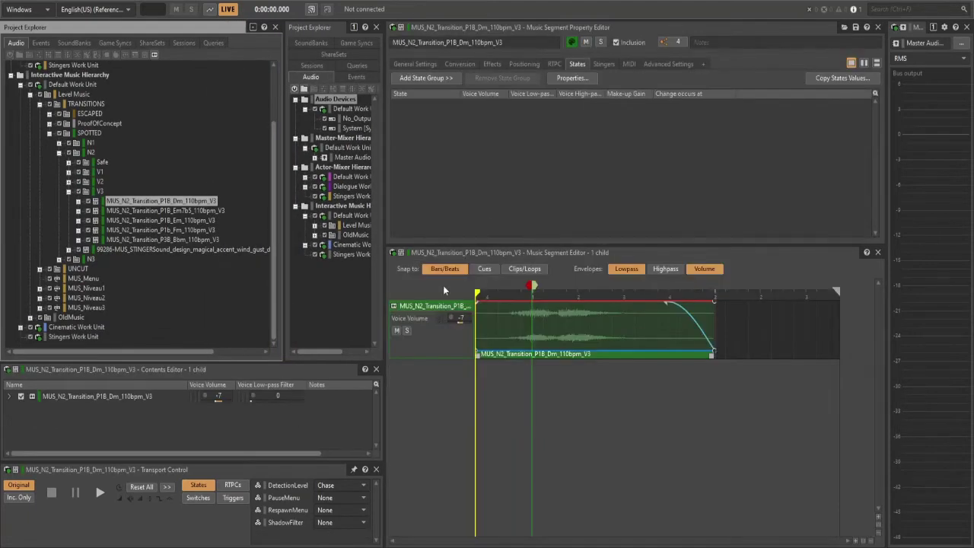
{"action": "key", "text": "space"}
{"action": "key", "text": "space"}
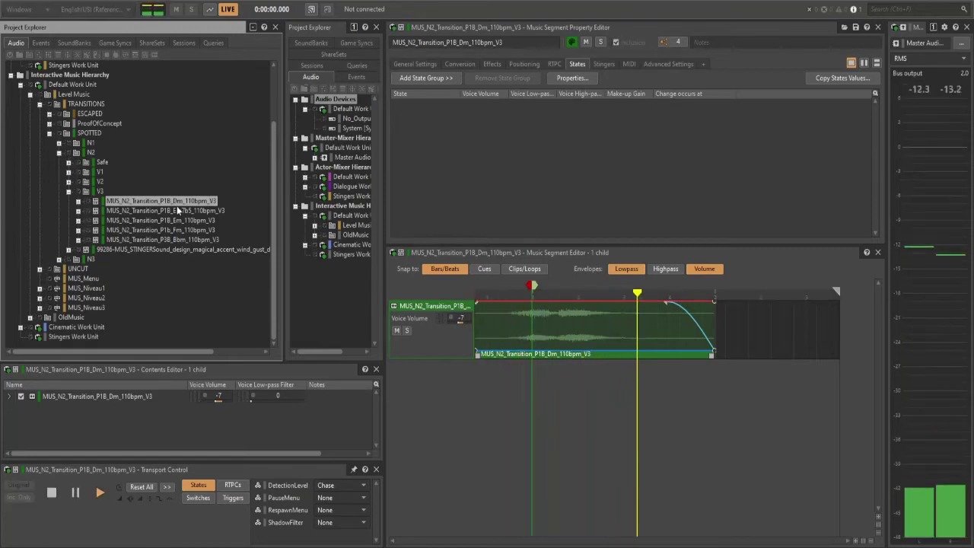
{"action": "key", "text": "space"}
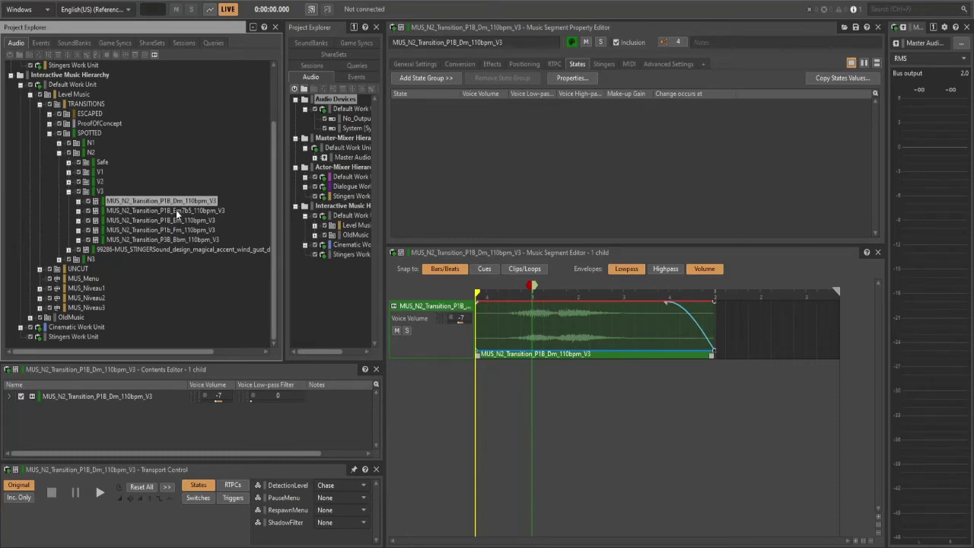
Audition the remaining V3 transition segments in turn: Em7b5, Em, Fm and Bbm.
{"action": "left_click", "coordinate": [176, 210]}
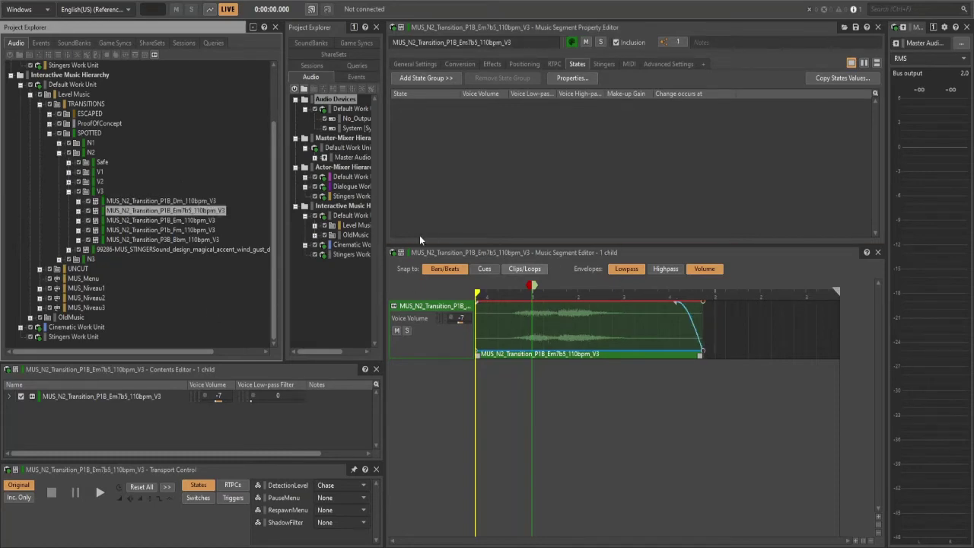
{"action": "key", "text": "space"}
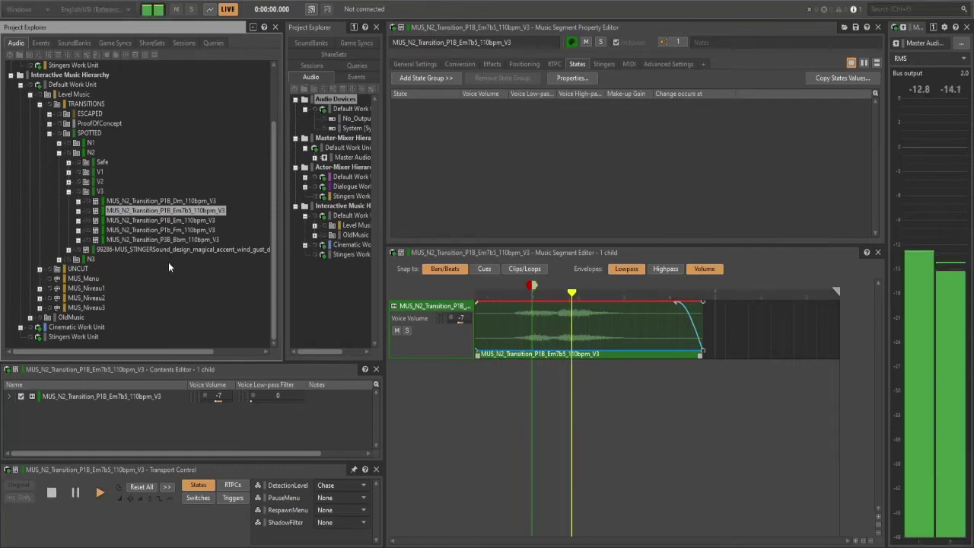
{"action": "key", "text": "space"}
{"action": "key", "text": "Down"}
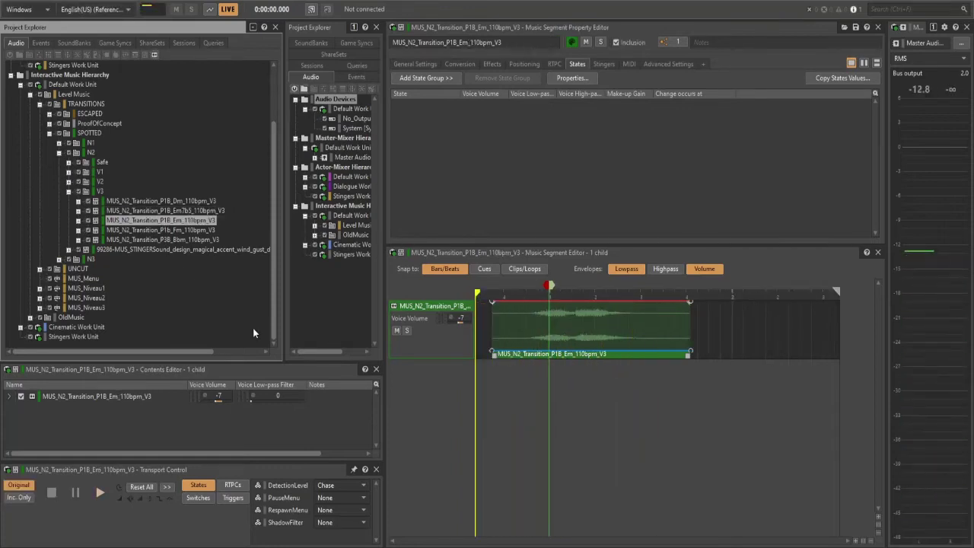
{"action": "key", "text": "space"}
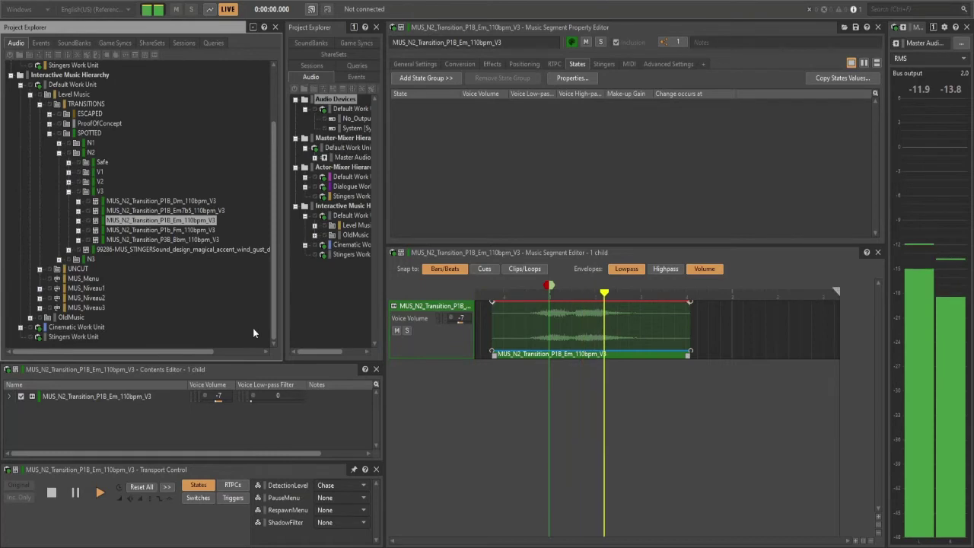
{"action": "left_click", "coordinate": [166, 229]}
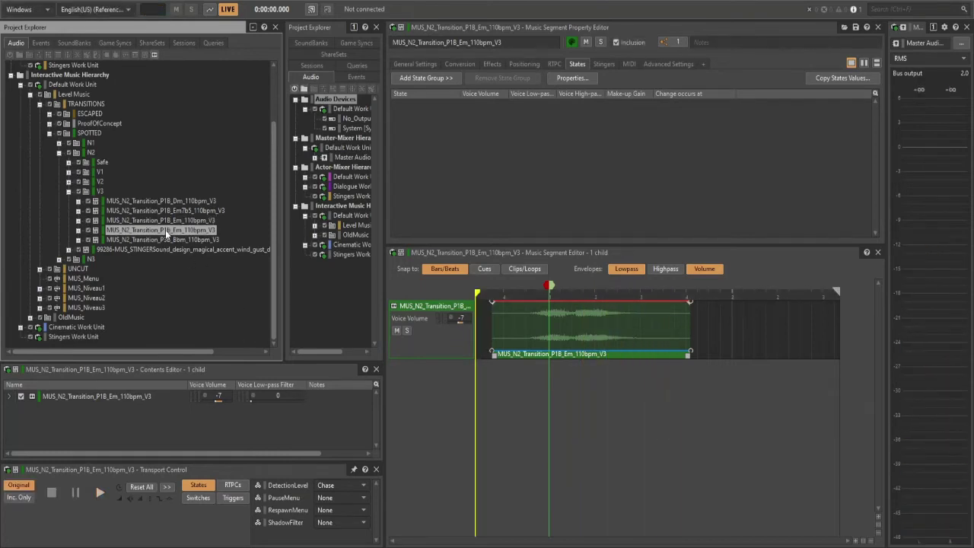
{"action": "key", "text": "space"}
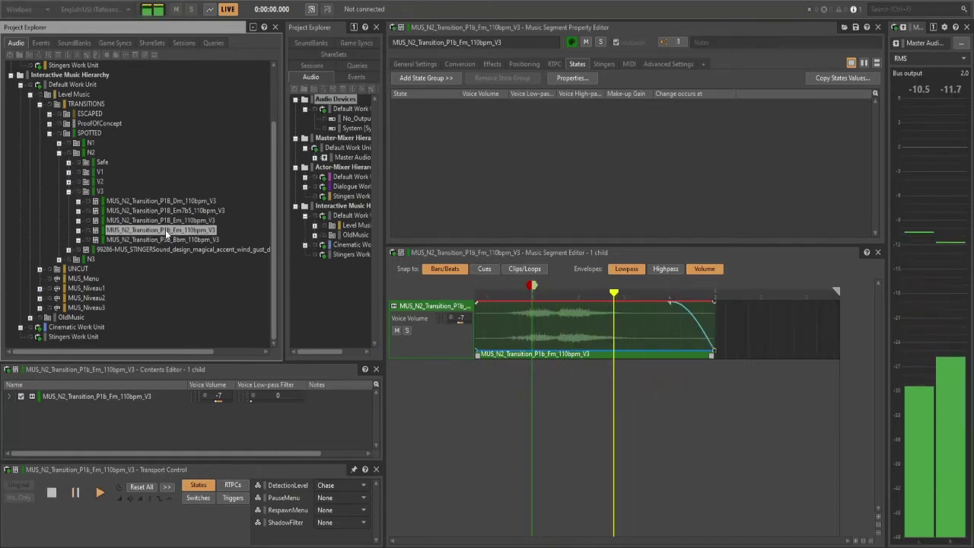
{"action": "left_click", "coordinate": [165, 238]}
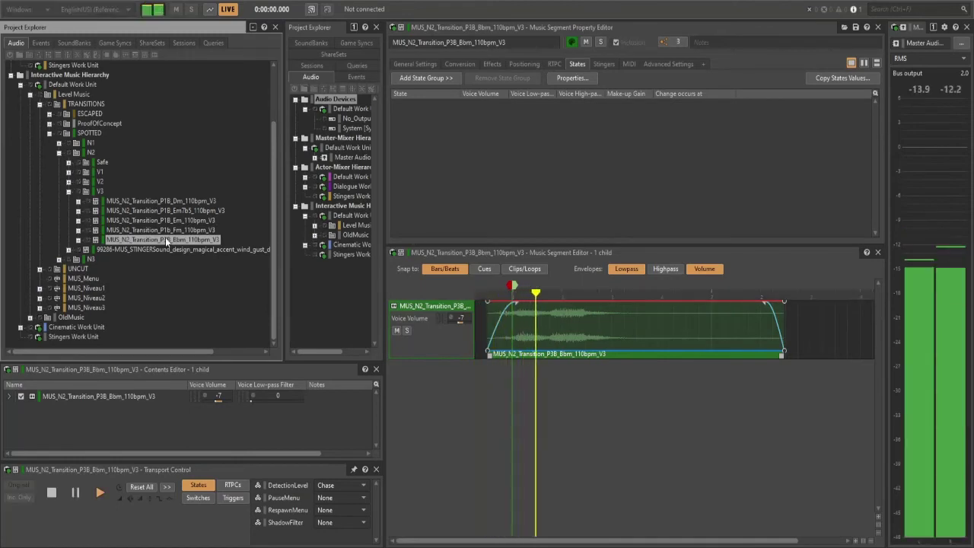
{"action": "key", "text": "space"}
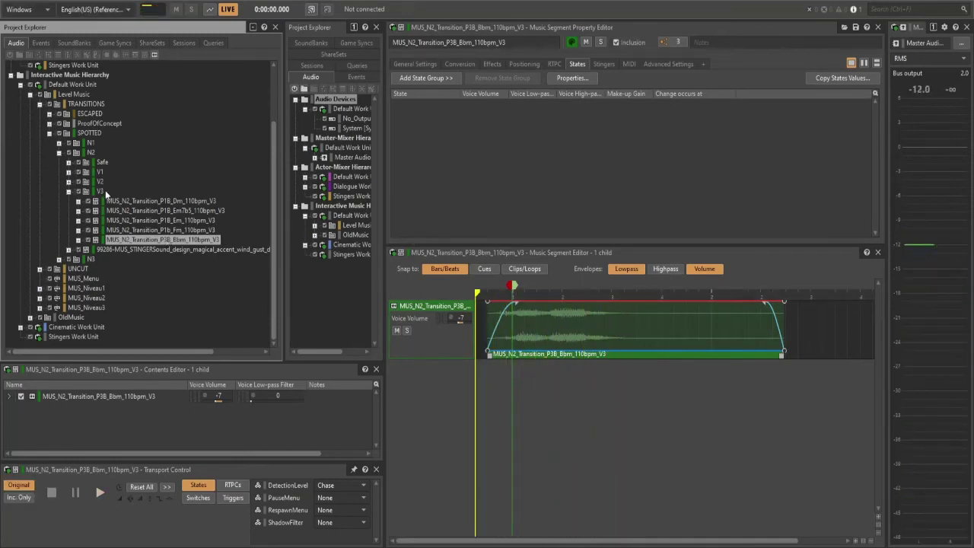
Collapse the V3, N2 and SPOTTED folders and the whole TRANSITIONS folder.
{"action": "left_click", "coordinate": [101, 192]}
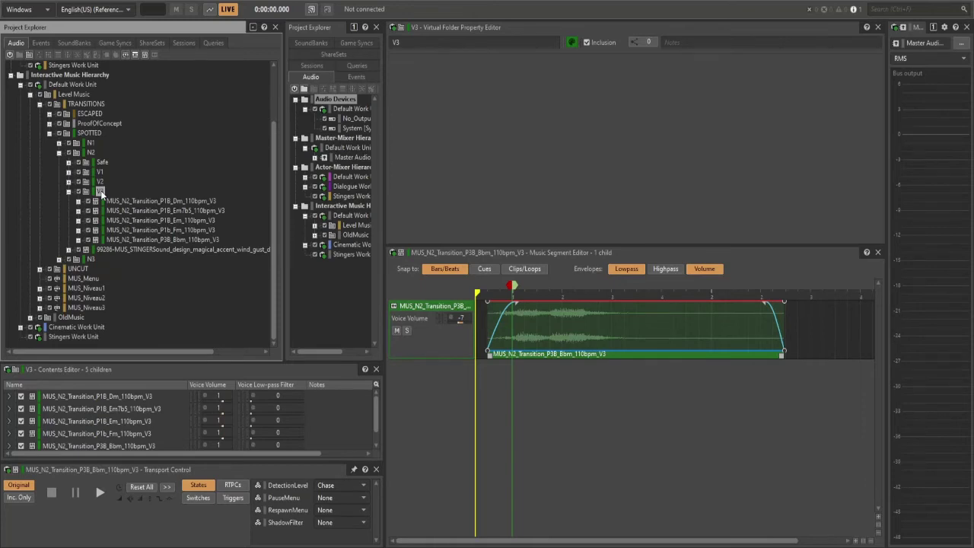
{"action": "key", "text": "Left"}
{"action": "key", "text": "Left"}
{"action": "key", "text": "Left"}
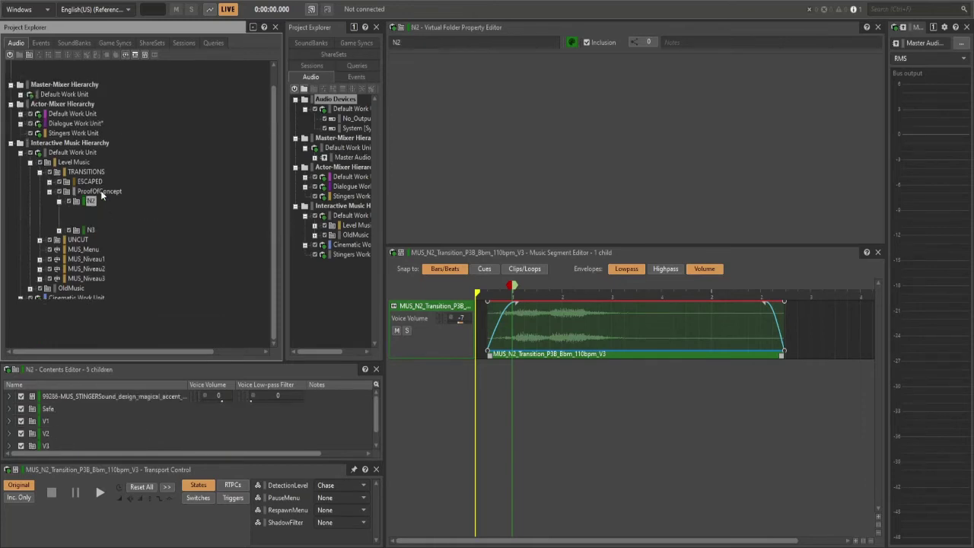
{"action": "key", "text": "Left"}
{"action": "key", "text": "Left"}
{"action": "key", "text": "Up"}
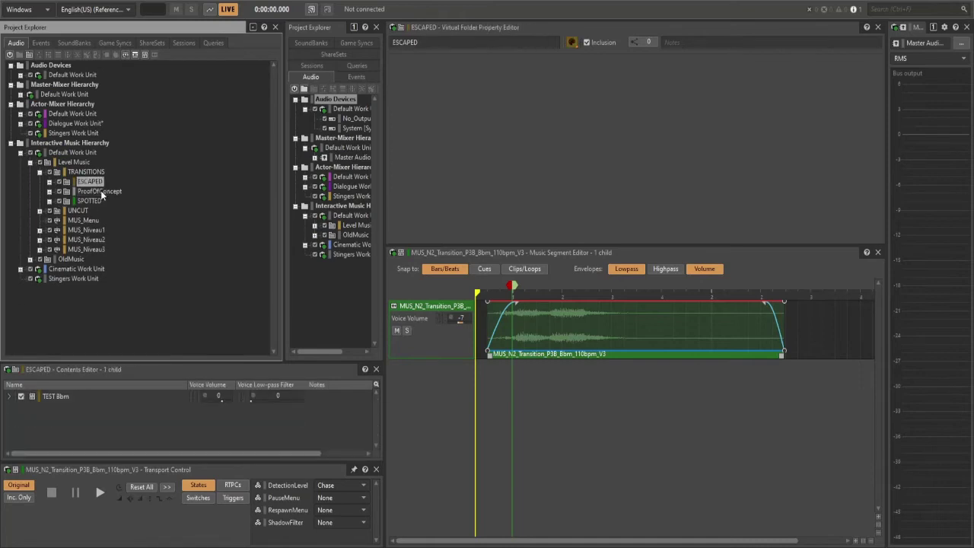
{"action": "key", "text": "Left"}
{"action": "key", "text": "Left"}
Show the MUS_Niveau2 transitions in an enlarged Property Editor and inspect the rule from MUS_Lvl2_2Feel_A1_12mes_Bbmin_110bpm to Spotted.
{"action": "key", "text": "Down"}
{"action": "key", "text": "Down"}
{"action": "key", "text": "Down"}
{"action": "key", "text": "Down"}
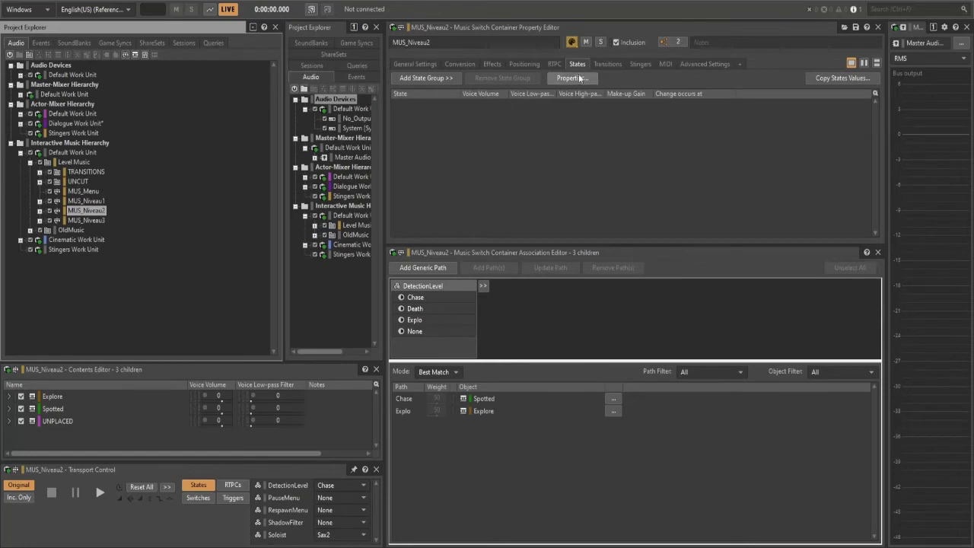
{"action": "left_click", "coordinate": [605, 65]}
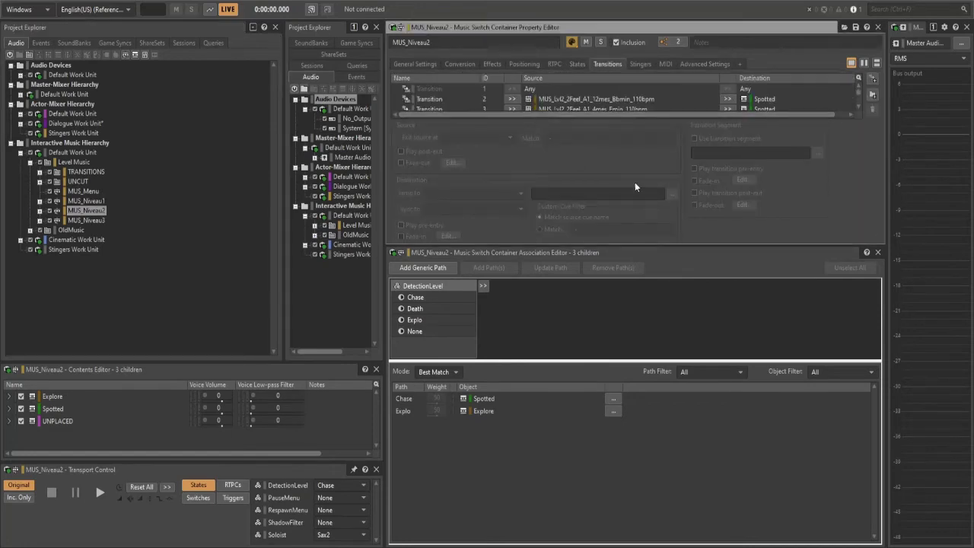
{"action": "left_click_drag", "start_coordinate": [714, 246], "coordinate": [738, 508]}
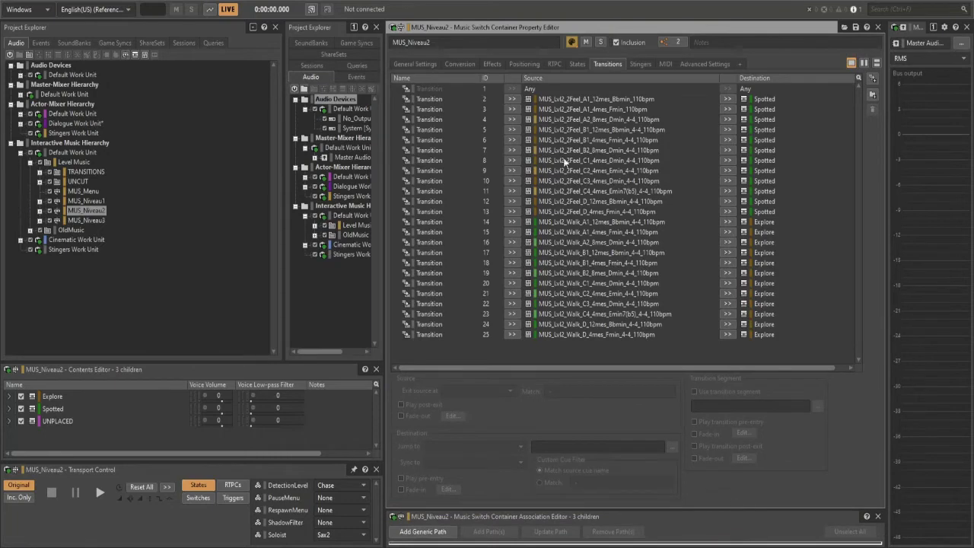
{"action": "left_click", "coordinate": [563, 98]}
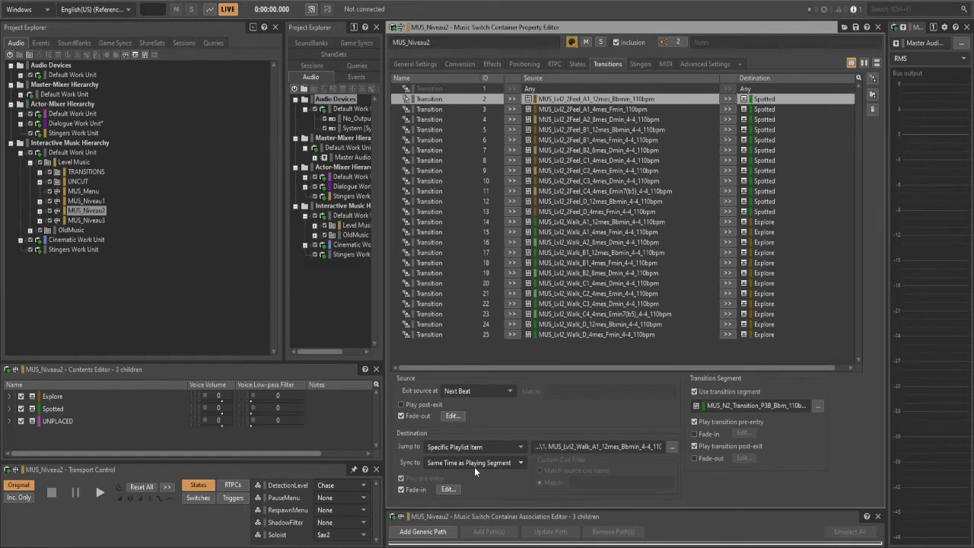
Narrow the main Project Explorer and expand MUS_Niveau2 to list the segments in its Explore and Spotted playlists.
{"action": "left_click_drag", "start_coordinate": [277, 209], "coordinate": [227, 214]}
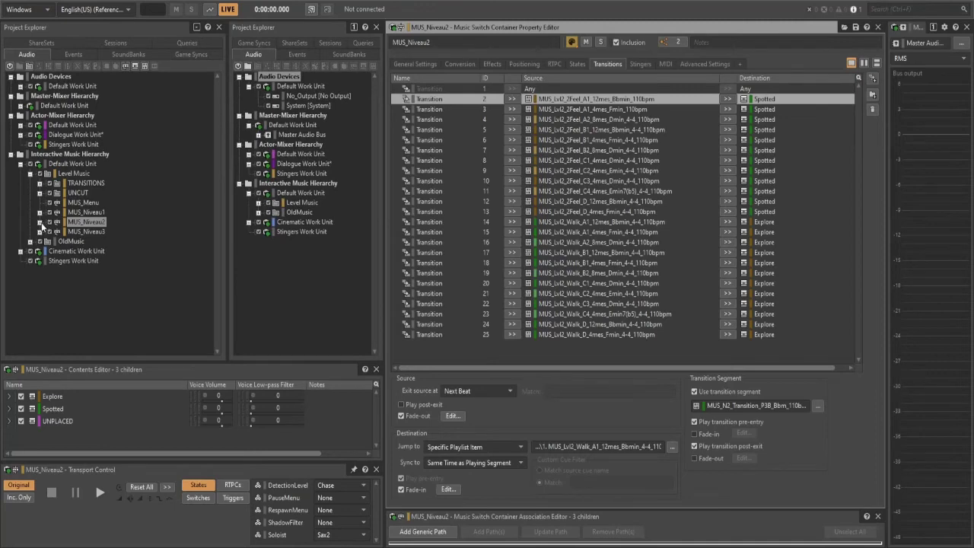
{"action": "left_click", "coordinate": [40, 222]}
{"action": "scroll", "coordinate": [31, 213], "scroll_direction": "down", "scroll_amount": 5}
{"action": "scroll", "coordinate": [27, 212], "scroll_direction": "up", "scroll_amount": 3}
{"action": "scroll", "coordinate": [42, 196], "scroll_direction": "down", "scroll_amount": 2}
{"action": "scroll", "coordinate": [53, 179], "scroll_direction": "up", "scroll_amount": 1}
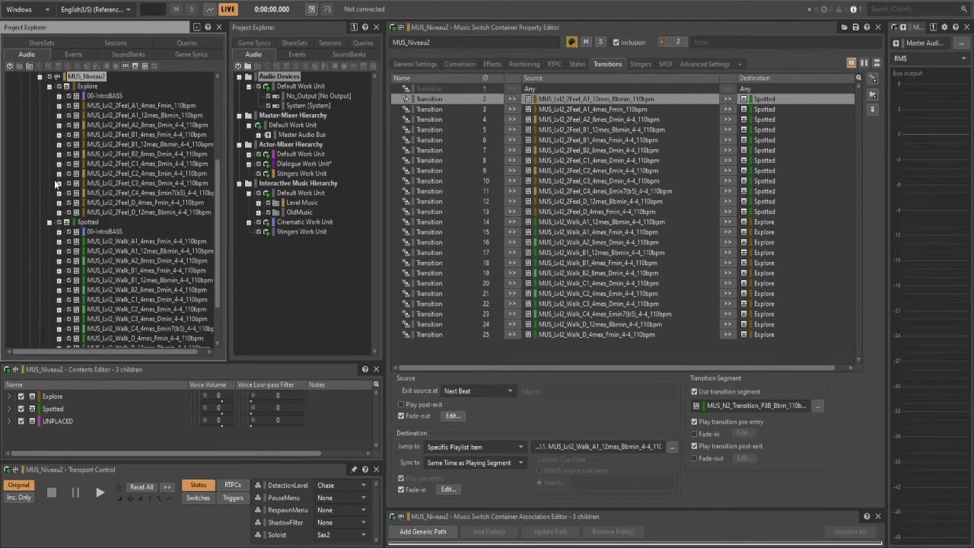
Open the MUS_Lvl2_2Feel_A1_12mes_Bbmin_110bpm segment from Explore and enlarge its Music Segment Editor to show the tracks.
{"action": "left_click", "coordinate": [124, 115]}
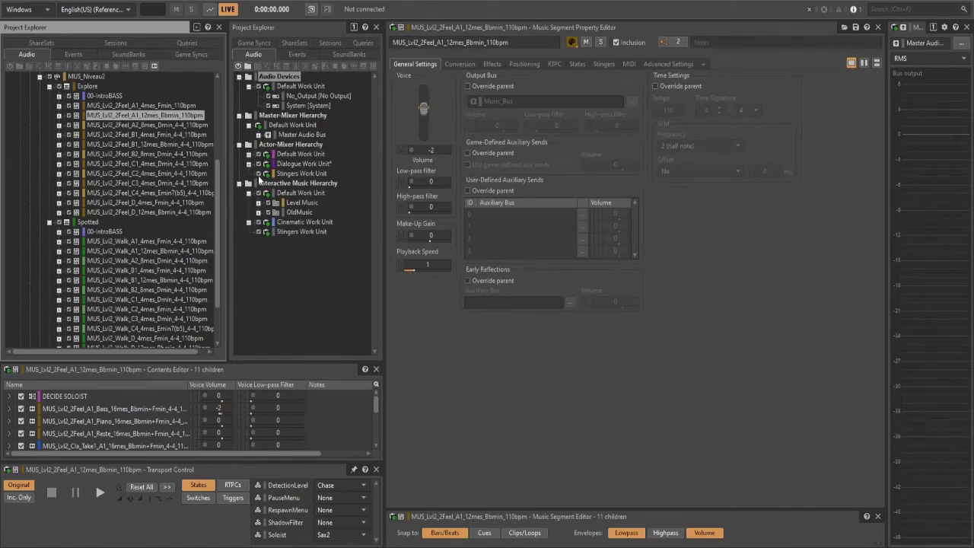
{"action": "left_click", "coordinate": [78, 78]}
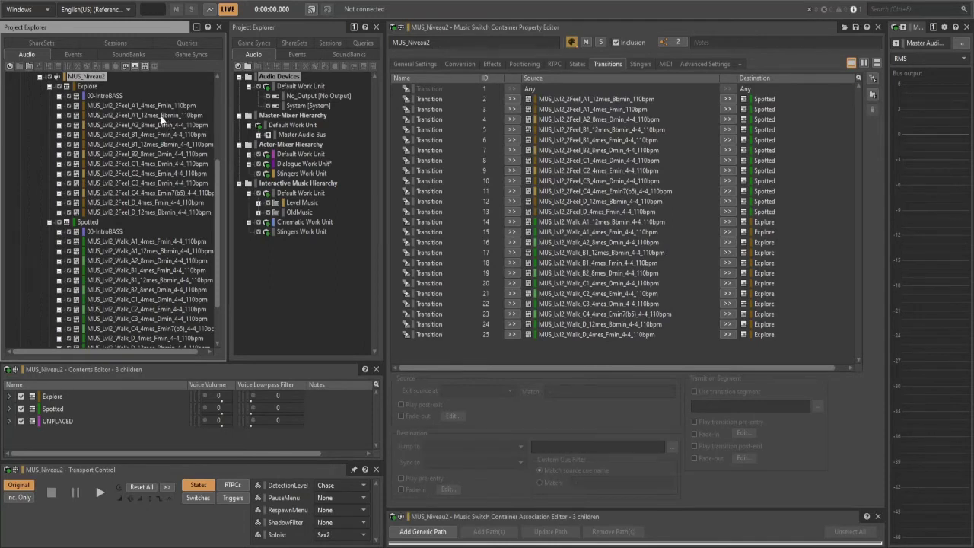
{"action": "left_click", "coordinate": [161, 115]}
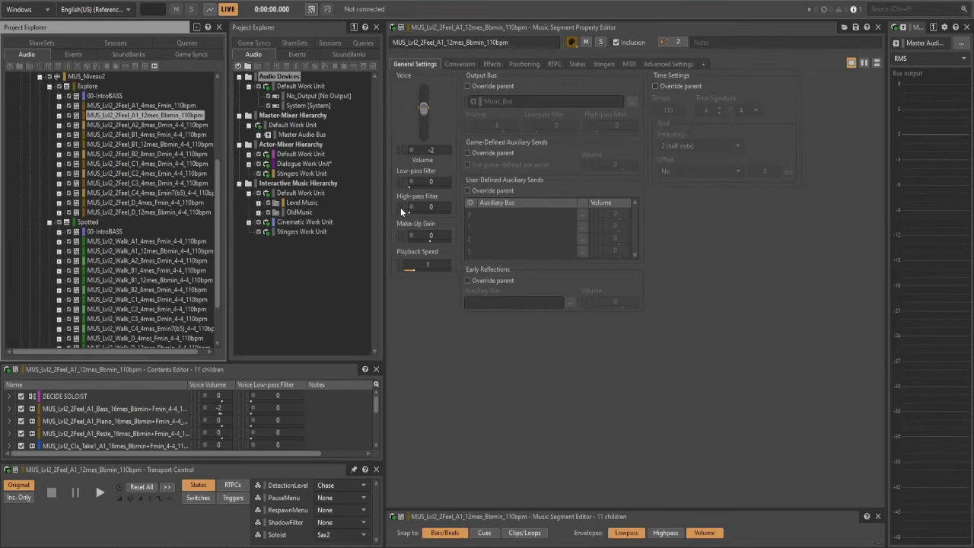
{"action": "left_click_drag", "start_coordinate": [460, 509], "coordinate": [492, 229]}
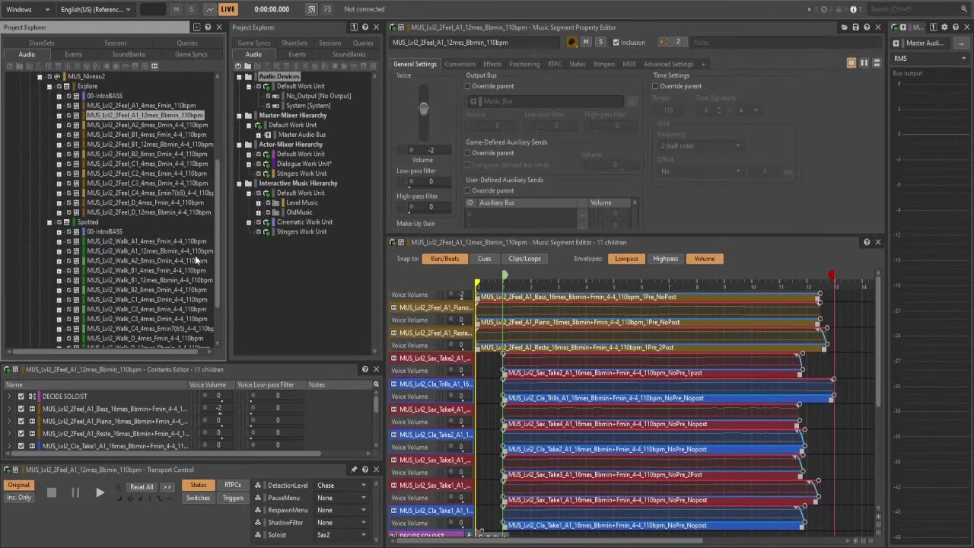
Open the Spotted counterpart MUS_Lvl2_Walk_A1_12mes_Bbmin_4-4_110bpm and fit its whole timeline and all tracks in view.
{"action": "left_click", "coordinate": [172, 250]}
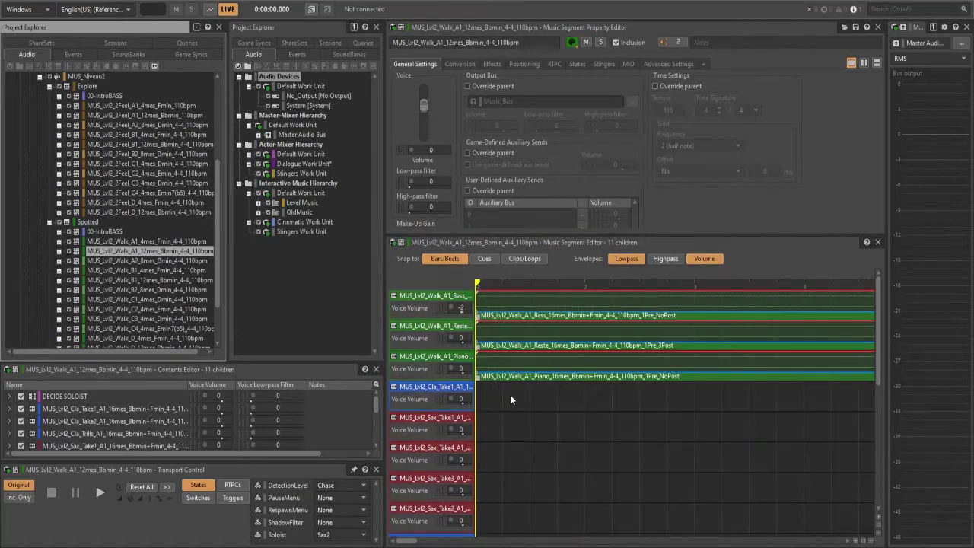
{"action": "scroll", "coordinate": [511, 393], "scroll_direction": "down", "scroll_amount": 6}
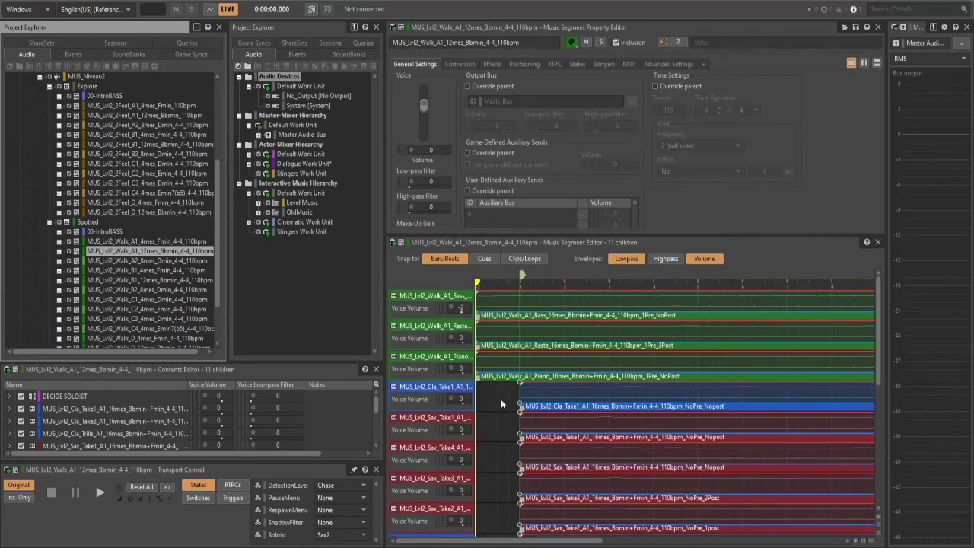
{"action": "scroll", "coordinate": [500, 404], "scroll_direction": "down", "scroll_amount": 5}
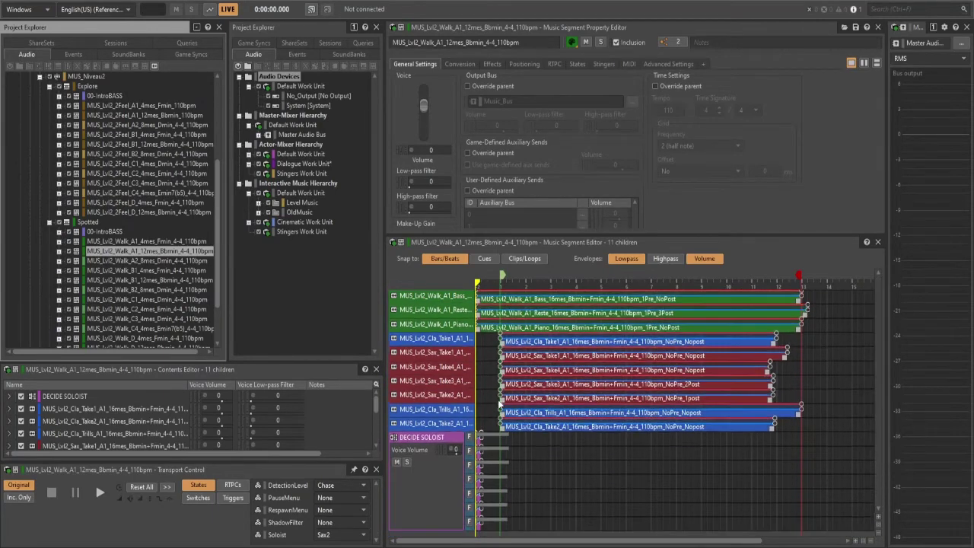
{"action": "scroll", "coordinate": [499, 403], "scroll_direction": "up", "scroll_amount": 1}
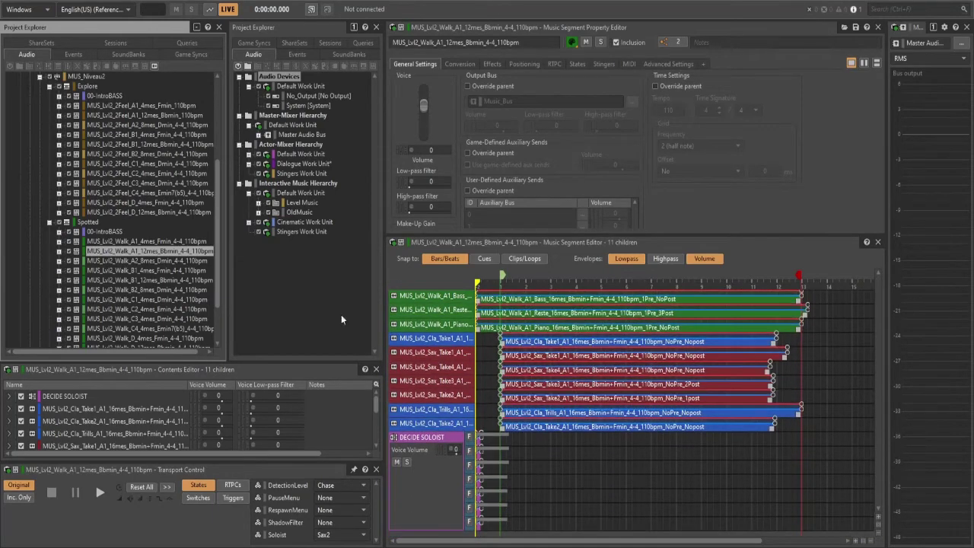
Compare the 2Feel and Walk A1 12mes segments by placing the play cursor at bar 4 in both, then at Walk's entry cue.
{"action": "left_click", "coordinate": [128, 115]}
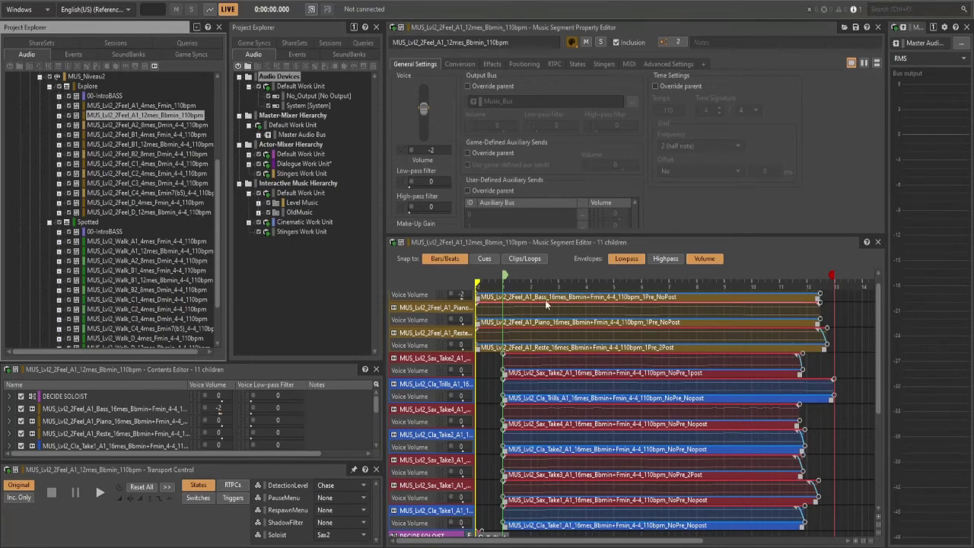
{"action": "left_click", "coordinate": [586, 286]}
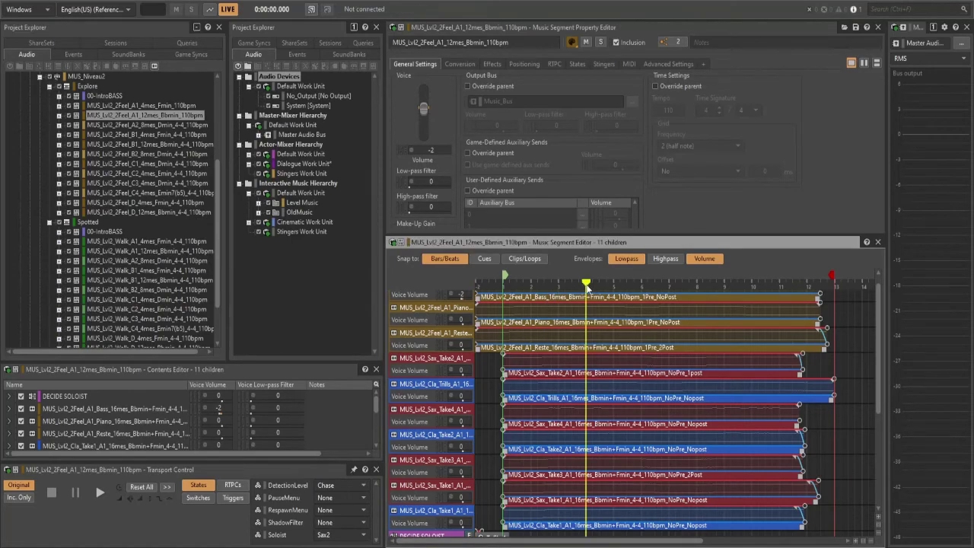
{"action": "left_click", "coordinate": [128, 250]}
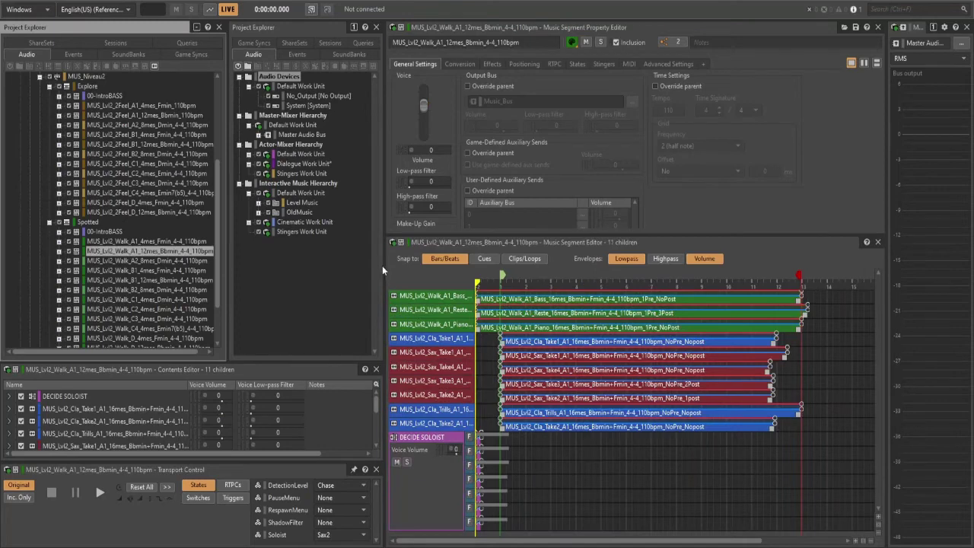
{"action": "left_click", "coordinate": [576, 281]}
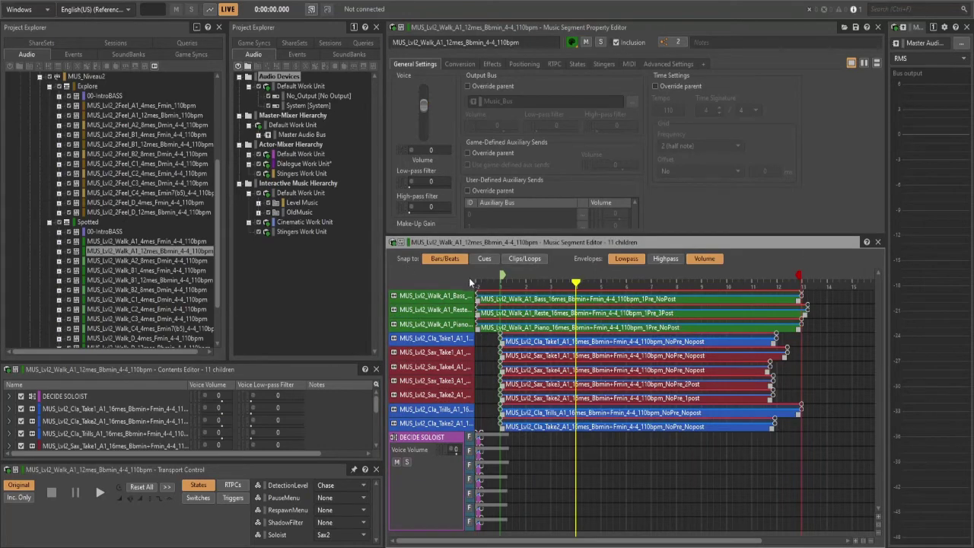
{"action": "left_click", "coordinate": [500, 282]}
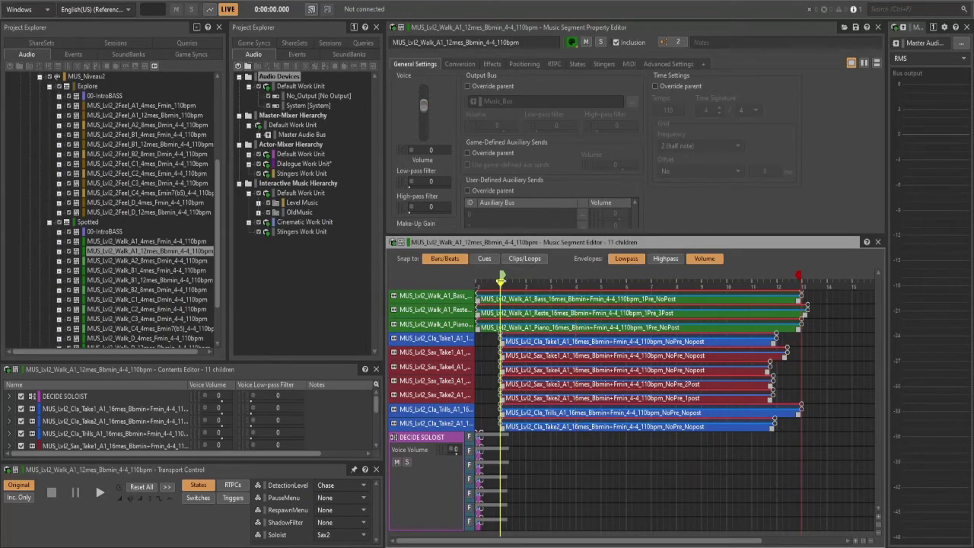
{"action": "left_click", "coordinate": [114, 114]}
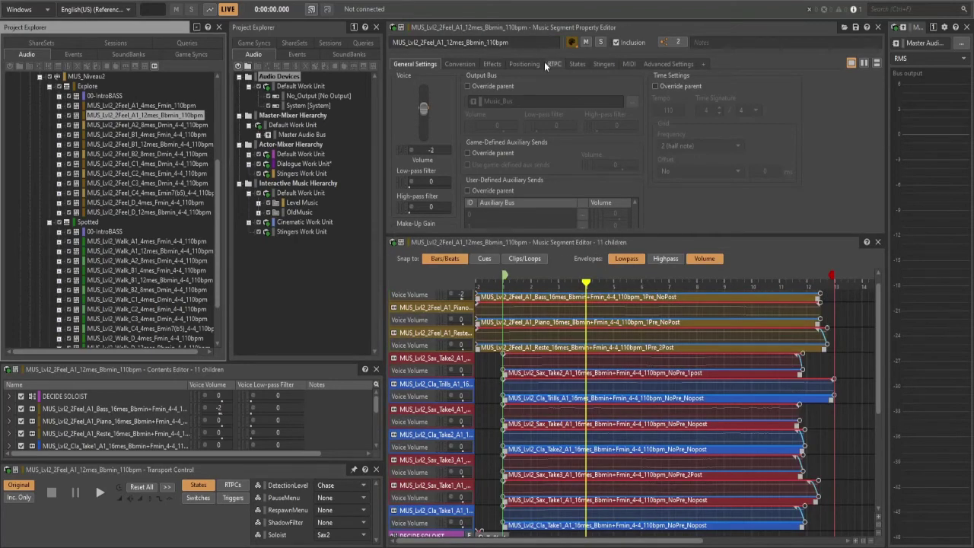
Show the MUS_Niveau2 transitions in an enlarged Property Editor and select the rule from the 2Feel_A1_12mes segment to Spotted.
{"action": "left_click", "coordinate": [99, 78]}
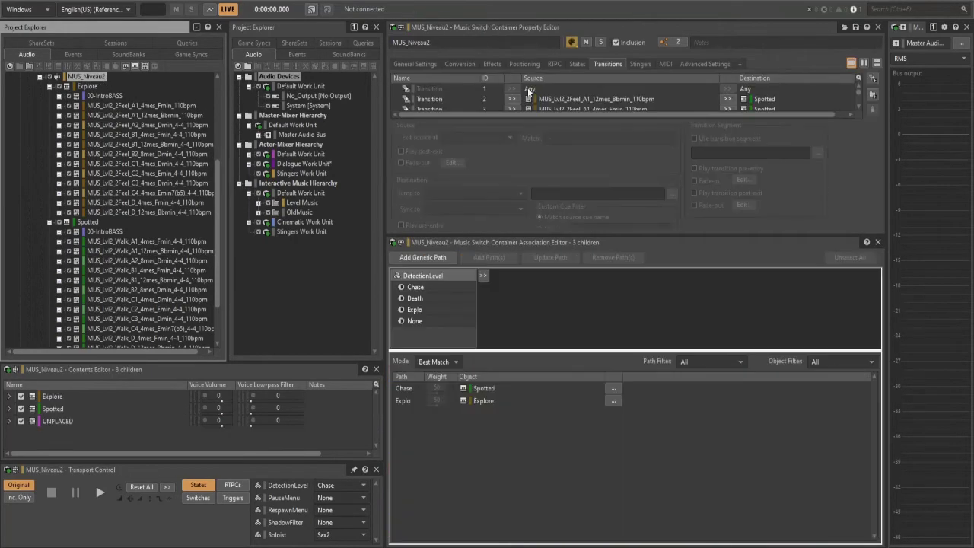
{"action": "left_click_drag", "start_coordinate": [607, 237], "coordinate": [643, 494]}
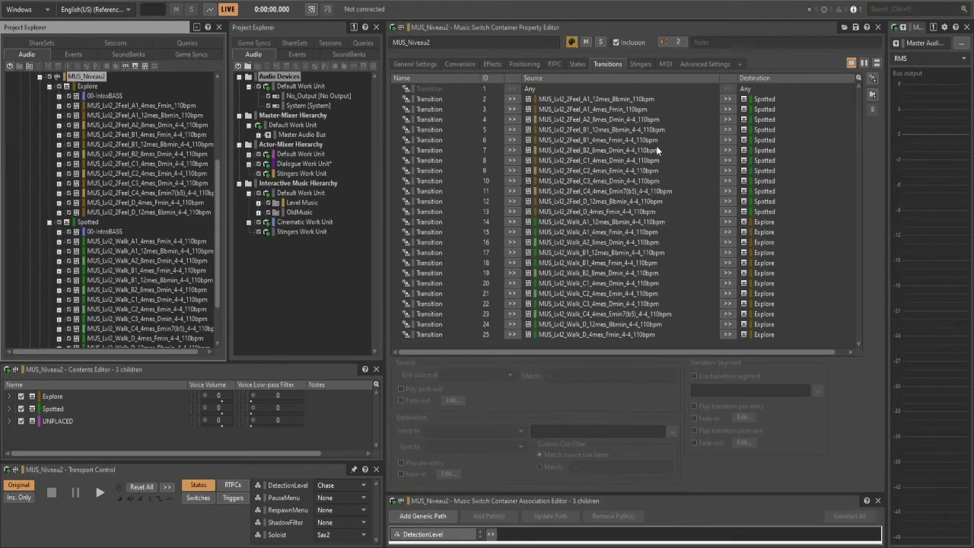
{"action": "left_click", "coordinate": [600, 98]}
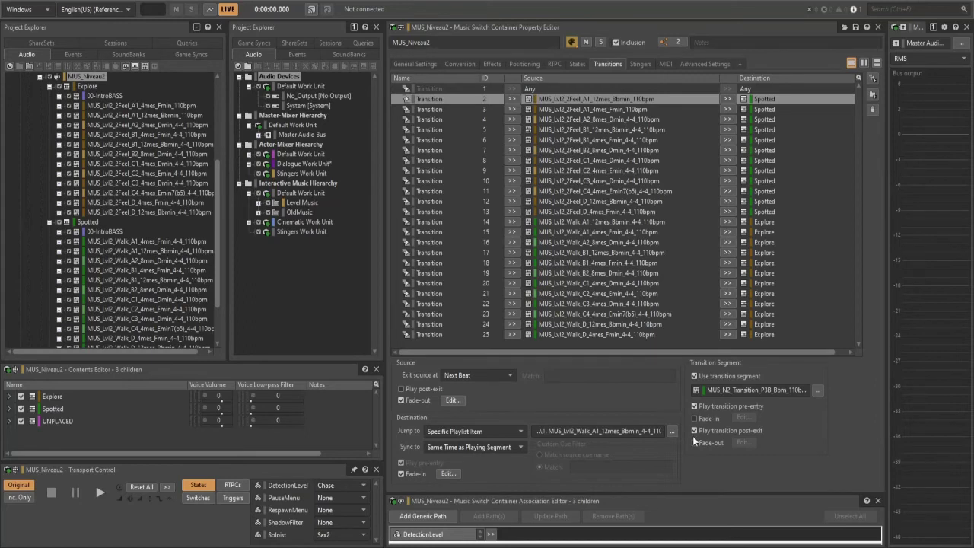
Collapse MUS_Niveau2 and expand TRANSITIONS, SPOTTED, N2 and V3 to list the V3 transition segments.
{"action": "scroll", "coordinate": [68, 137], "scroll_direction": "up", "scroll_amount": 3}
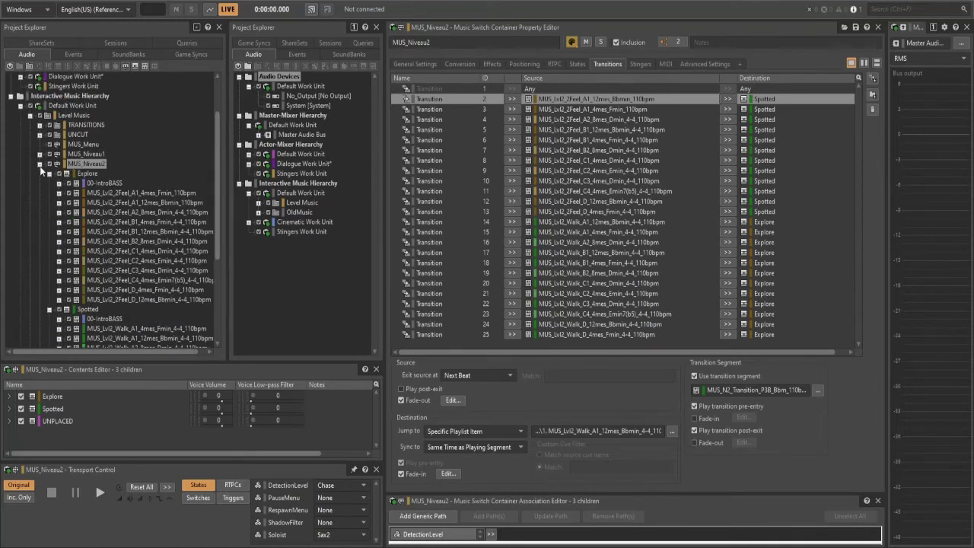
{"action": "left_click", "coordinate": [40, 180]}
{"action": "left_click", "coordinate": [40, 184]}
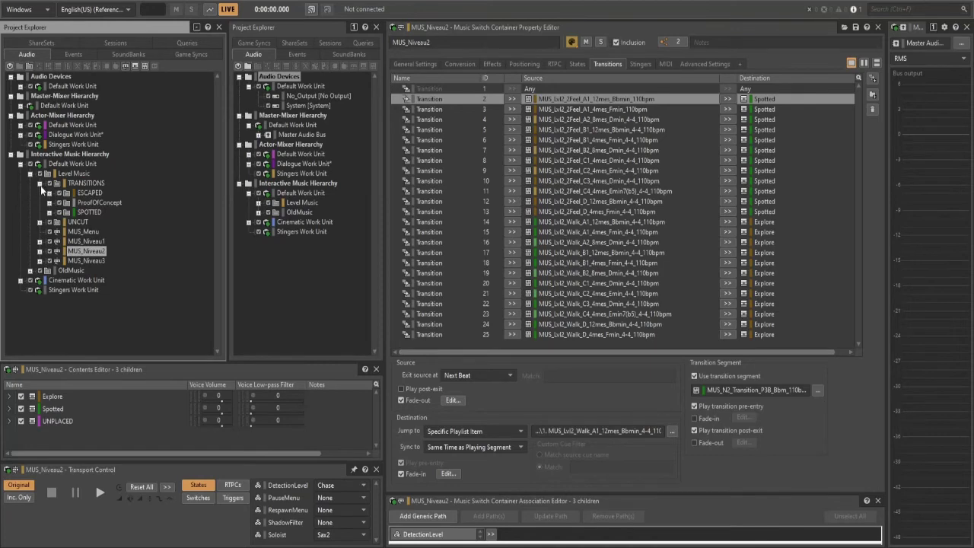
{"action": "left_click", "coordinate": [50, 212]}
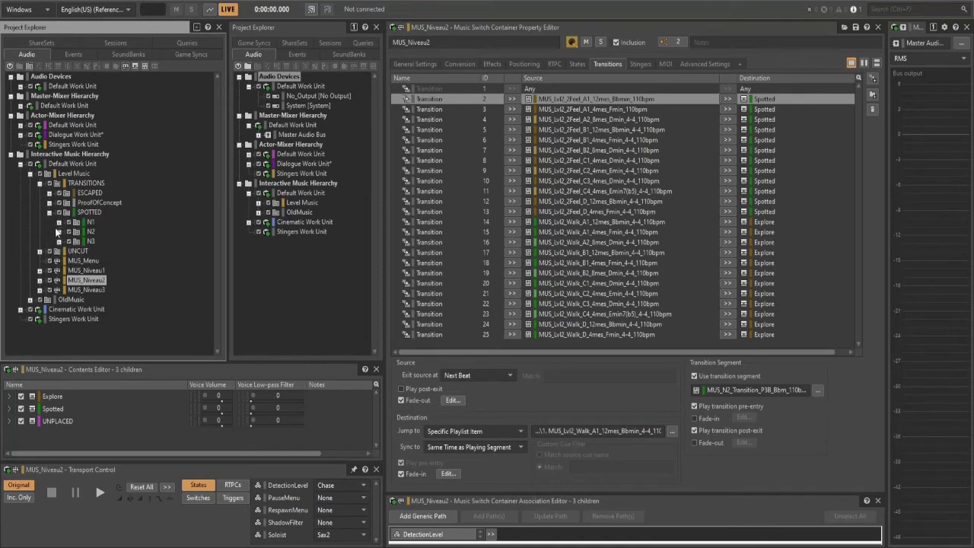
{"action": "left_click", "coordinate": [59, 231]}
{"action": "left_click", "coordinate": [68, 270]}
{"action": "scroll", "coordinate": [147, 222], "scroll_direction": "down", "scroll_amount": 2}
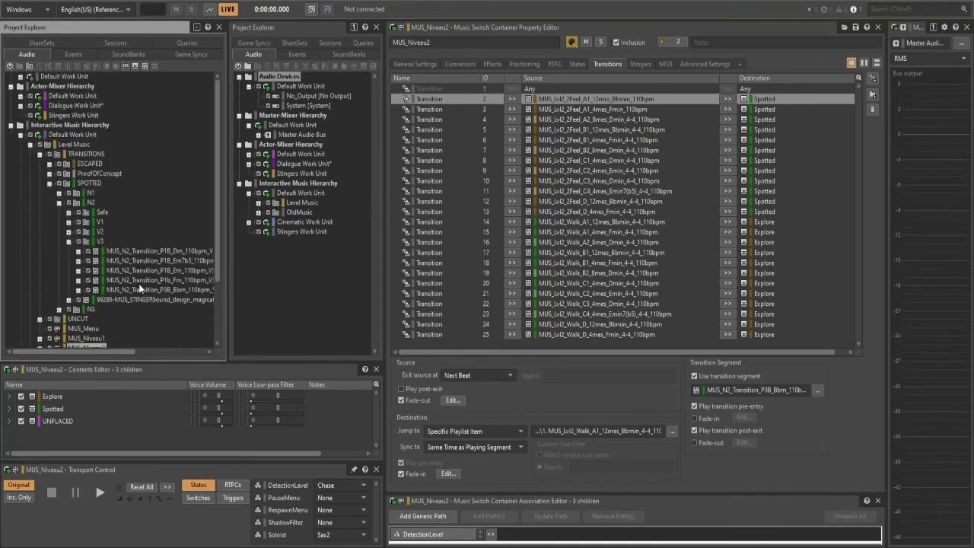
Open MUS_N2_Transition_P1B_Dm_110bpm_V3 in an enlarged Music Segment Editor and examine its entry and exit cues against the waveform.
{"action": "left_click", "coordinate": [147, 222]}
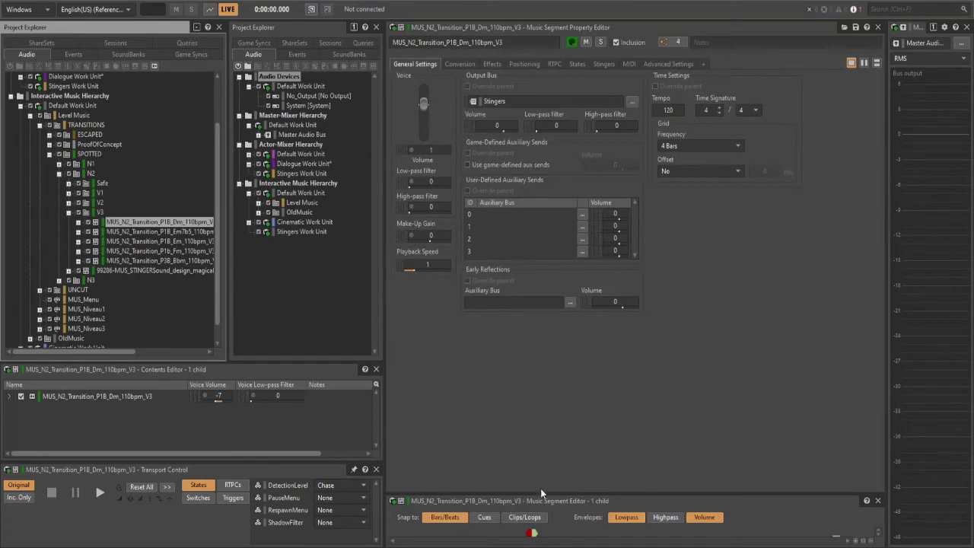
{"action": "left_click_drag", "start_coordinate": [540, 494], "coordinate": [532, 192]}
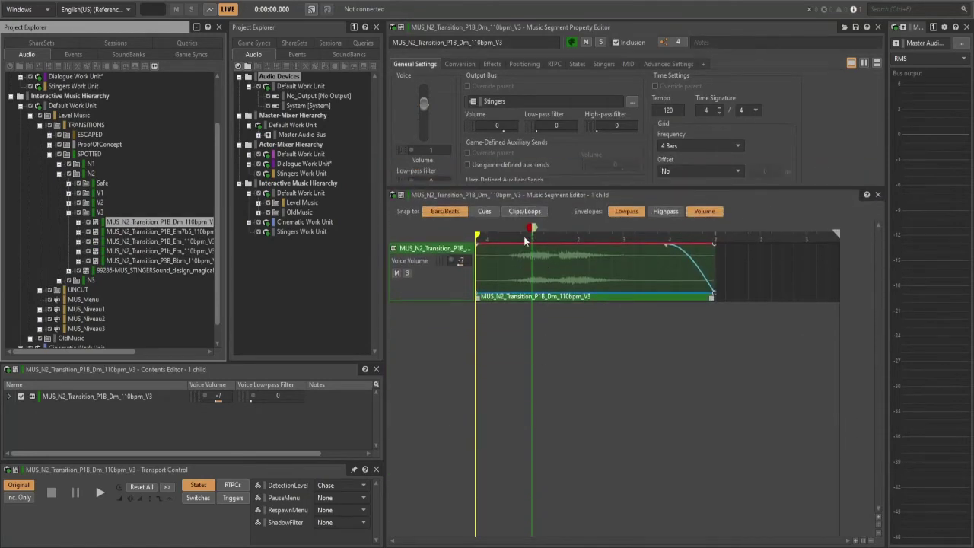
{"action": "scroll", "coordinate": [532, 256], "scroll_direction": "up", "scroll_amount": 1}
{"action": "scroll", "coordinate": [553, 234], "scroll_direction": "down", "scroll_amount": 1}
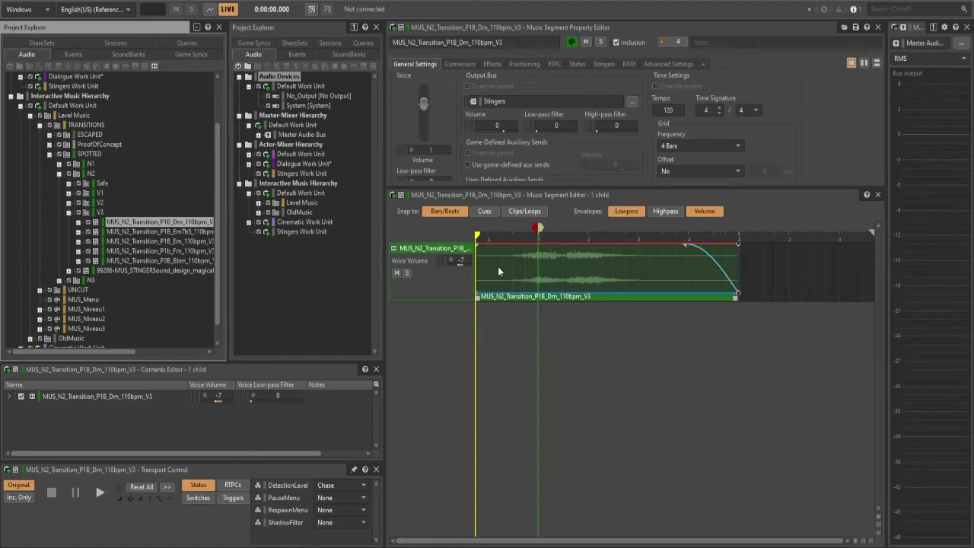
Collapse the V3, N2 and SPOTTED transition folders in the main Project Explorer.
{"action": "left_click", "coordinate": [100, 212]}
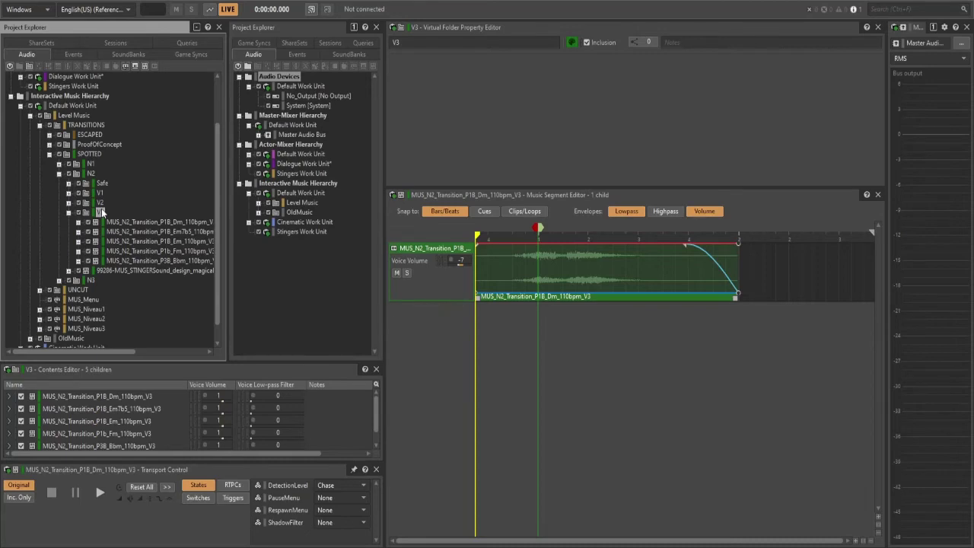
{"action": "key", "text": "Left"}
{"action": "key", "text": "Left"}
{"action": "key", "text": "Left"}
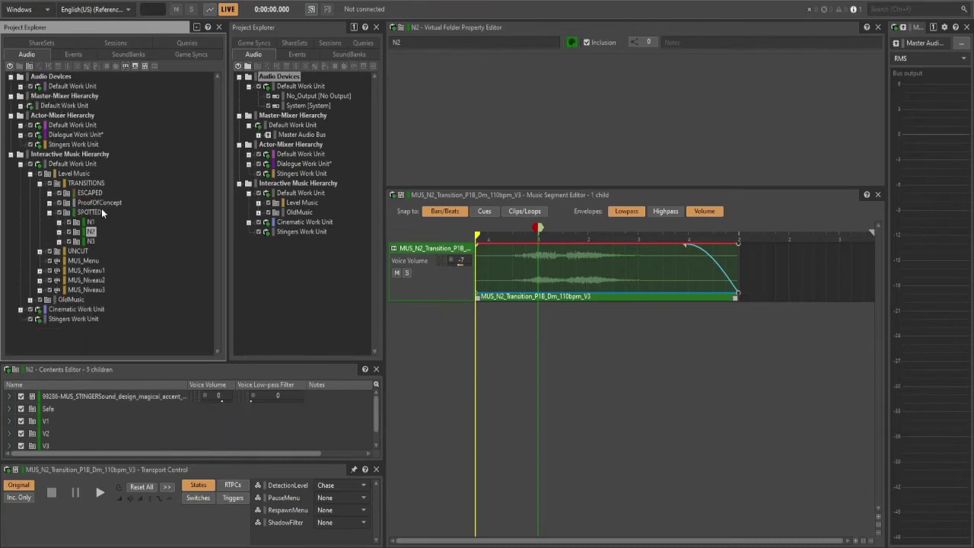
{"action": "key", "text": "Left"}
{"action": "key", "text": "Left"}
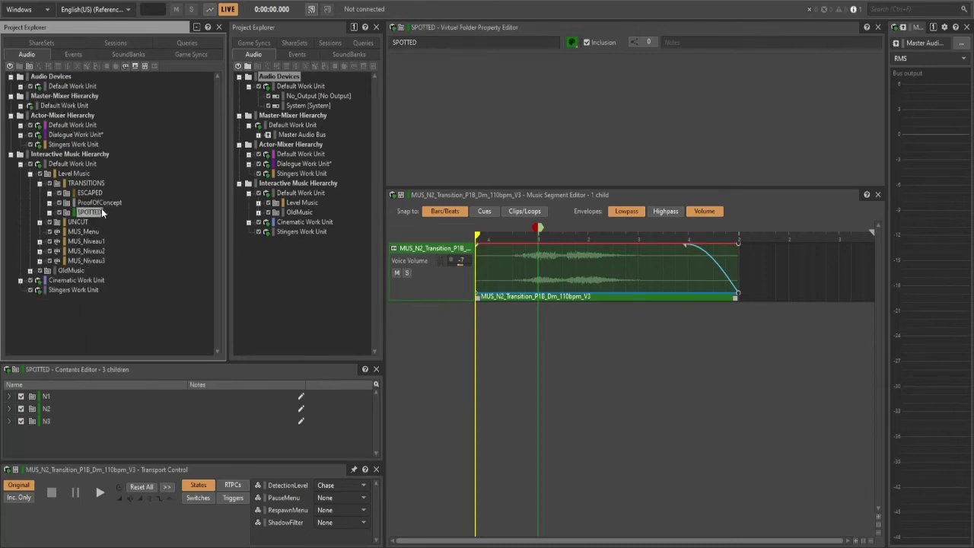
Expand MUS_Niveau2 again and open the MUS_Lvl2_2Feel_A1_4mes_Fmin_110bpm segment in its Explore playlist.
{"action": "key", "text": "Down"}
{"action": "key", "text": "Down"}
{"action": "key", "text": "Down"}
{"action": "key", "text": "Down"}
{"action": "key", "text": "Right"}
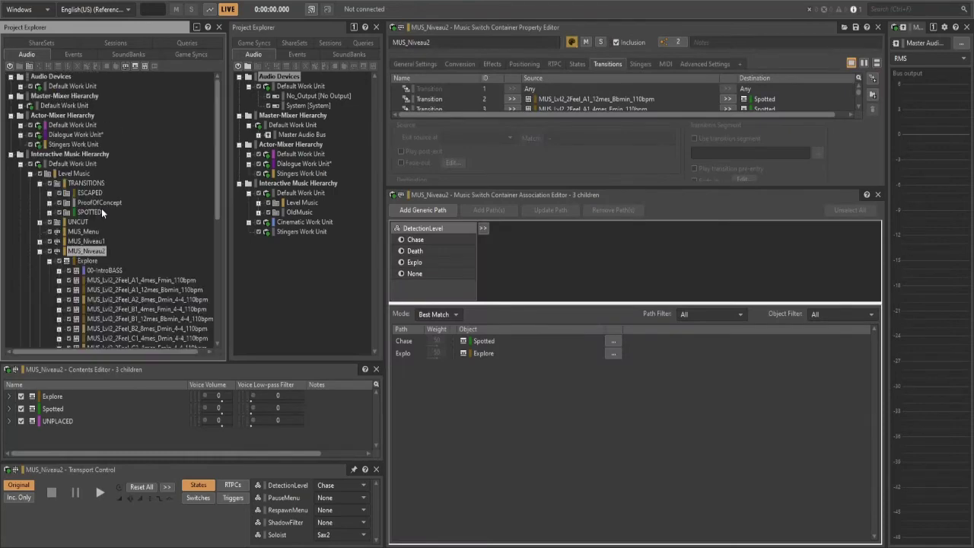
{"action": "key", "text": "Down"}
{"action": "key", "text": "Down"}
{"action": "key", "text": "Down"}
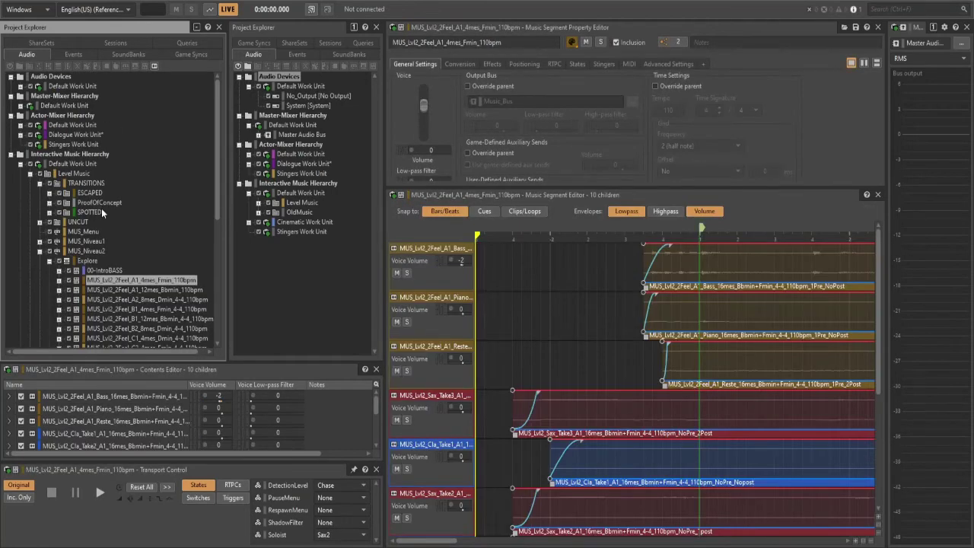
Fit the full length and all tracks of the 2Feel A1 4mes segment in view and examine their pre-entries, fades and post-exits.
{"action": "scroll", "coordinate": [426, 311], "scroll_direction": "down", "scroll_amount": 2}
{"action": "scroll", "coordinate": [441, 315], "scroll_direction": "down", "scroll_amount": 2}
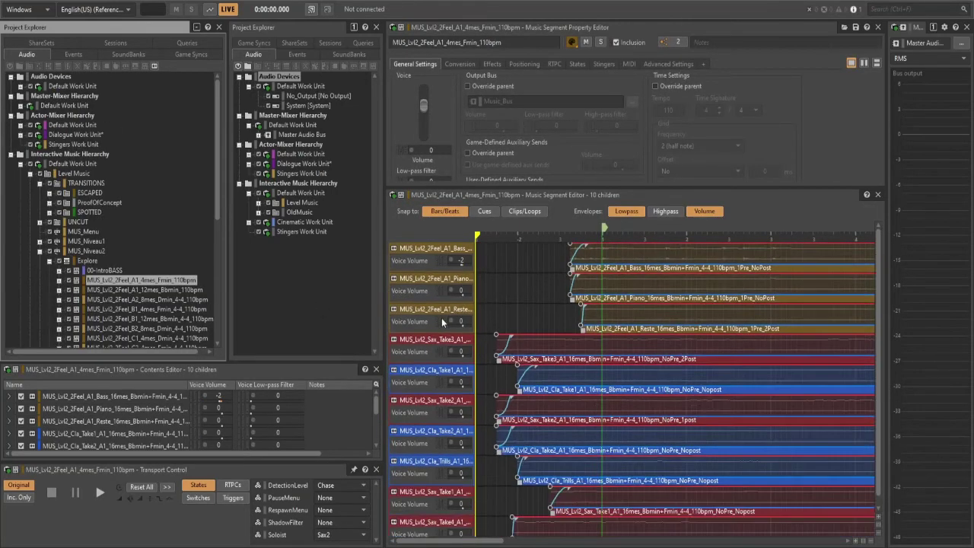
{"action": "scroll", "coordinate": [442, 322], "scroll_direction": "down", "scroll_amount": 2}
{"action": "scroll", "coordinate": [546, 335], "scroll_direction": "down", "scroll_amount": 2}
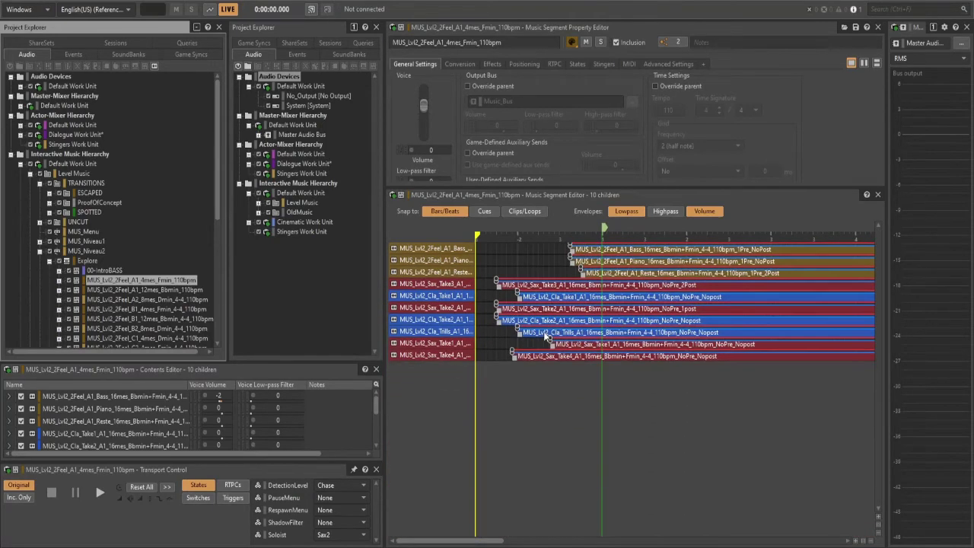
{"action": "scroll", "coordinate": [545, 335], "scroll_direction": "up", "scroll_amount": 2}
{"action": "scroll", "coordinate": [542, 287], "scroll_direction": "down", "scroll_amount": 2}
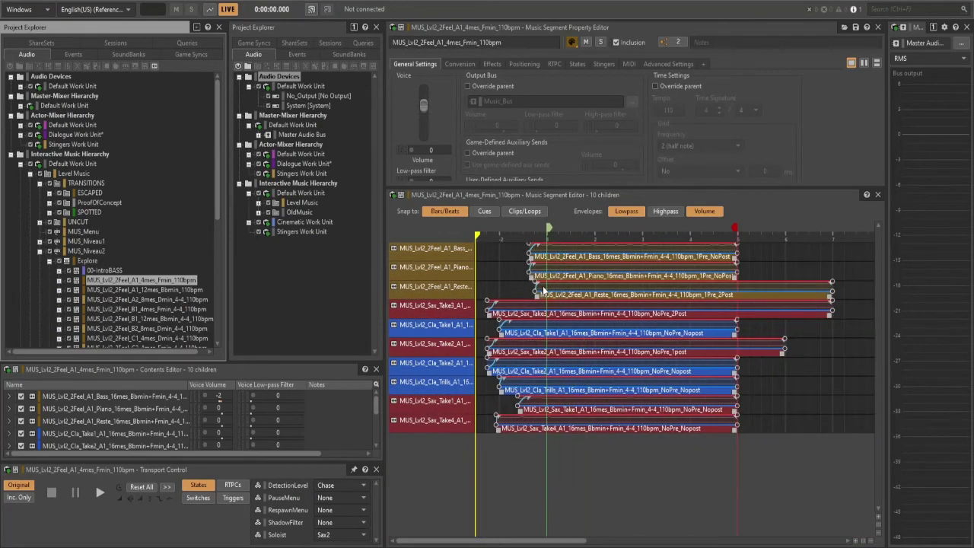
Leave the segment, collapse the Level Music folder and show the state settings of Music_Bus.
{"action": "left_click", "coordinate": [85, 262]}
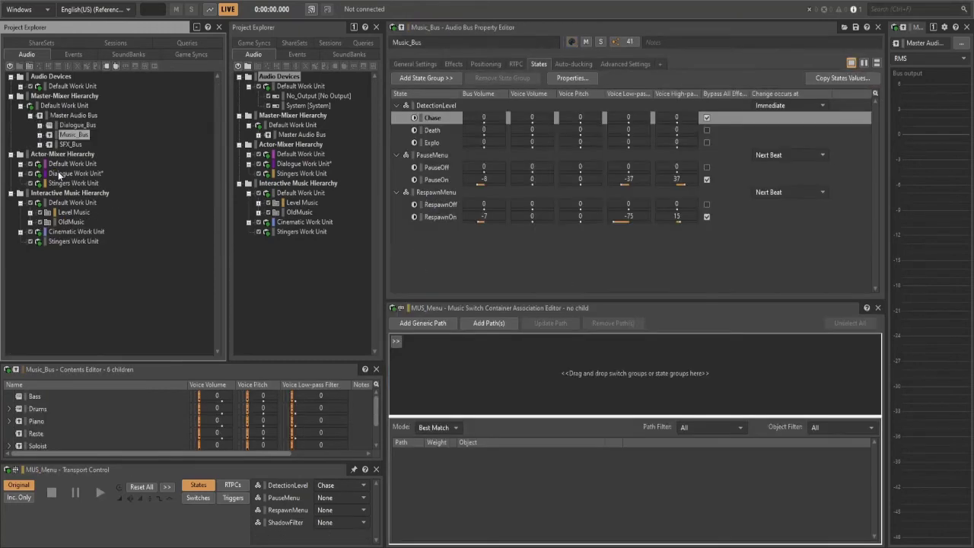
Expand Level Music, MUS_Niveau2 and its Explore playlist in the main Project Explorer.
{"action": "left_click", "coordinate": [73, 182]}
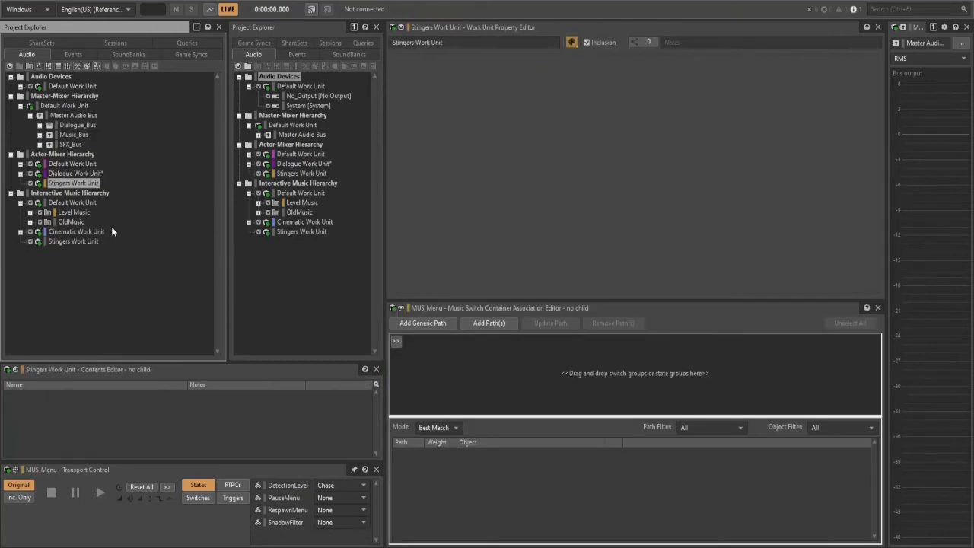
{"action": "left_click", "coordinate": [67, 213]}
{"action": "left_click", "coordinate": [31, 212]}
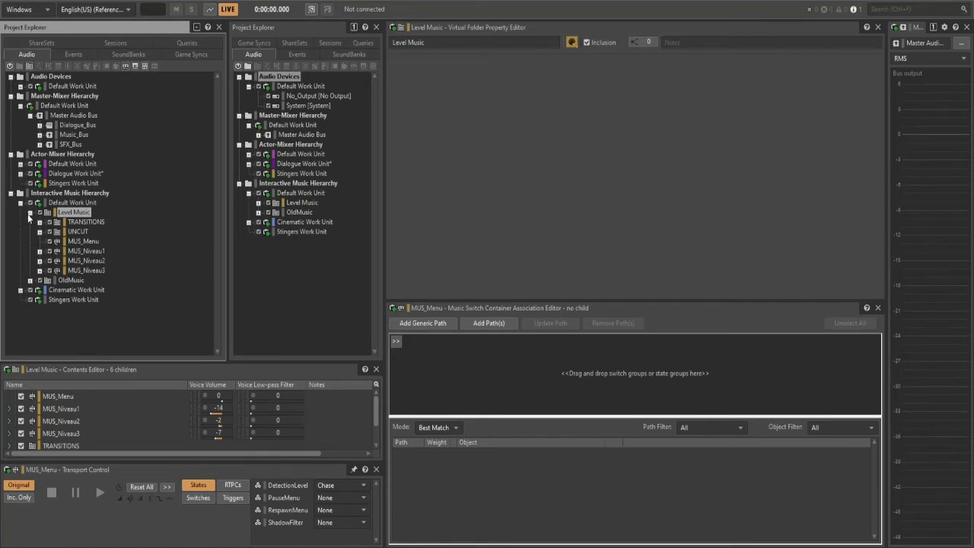
{"action": "left_click", "coordinate": [40, 260]}
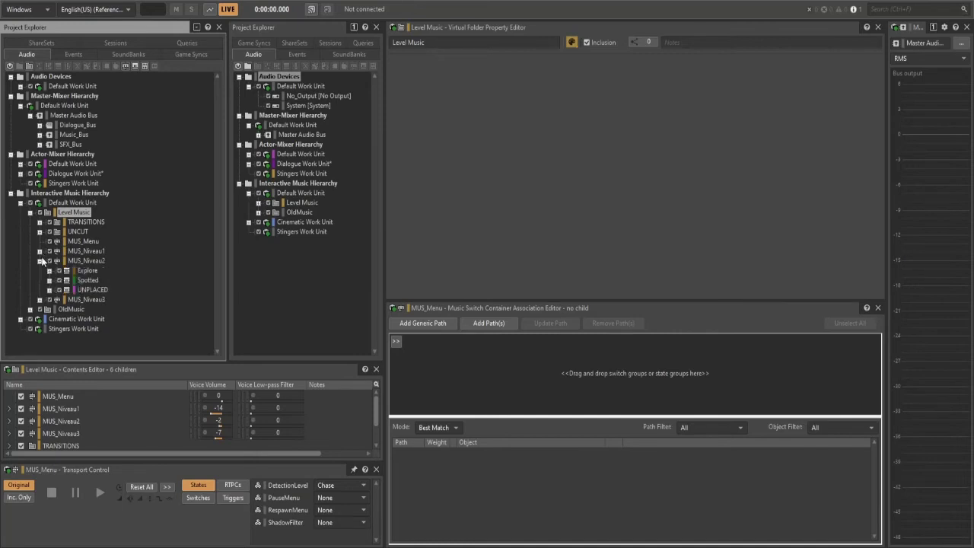
{"action": "left_click", "coordinate": [89, 271]}
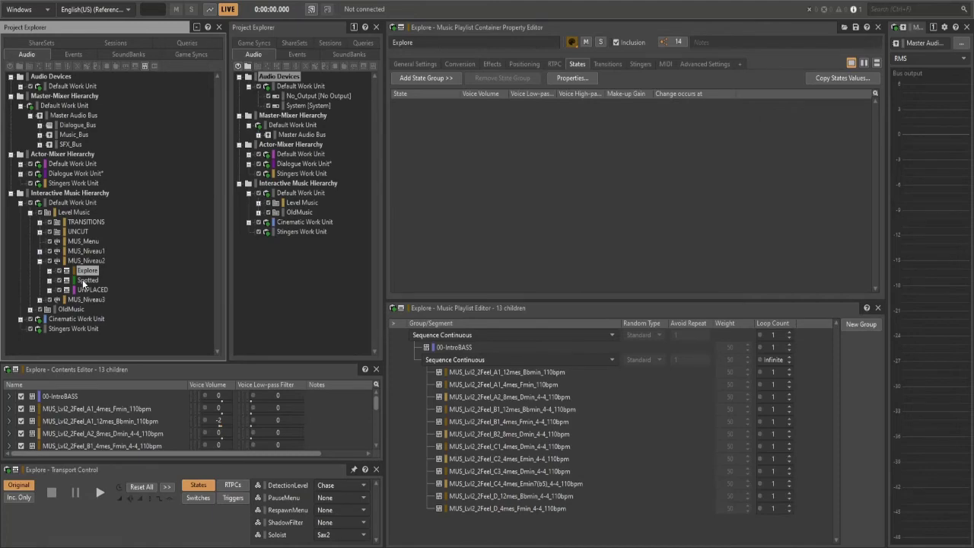
{"action": "key", "text": "Right"}
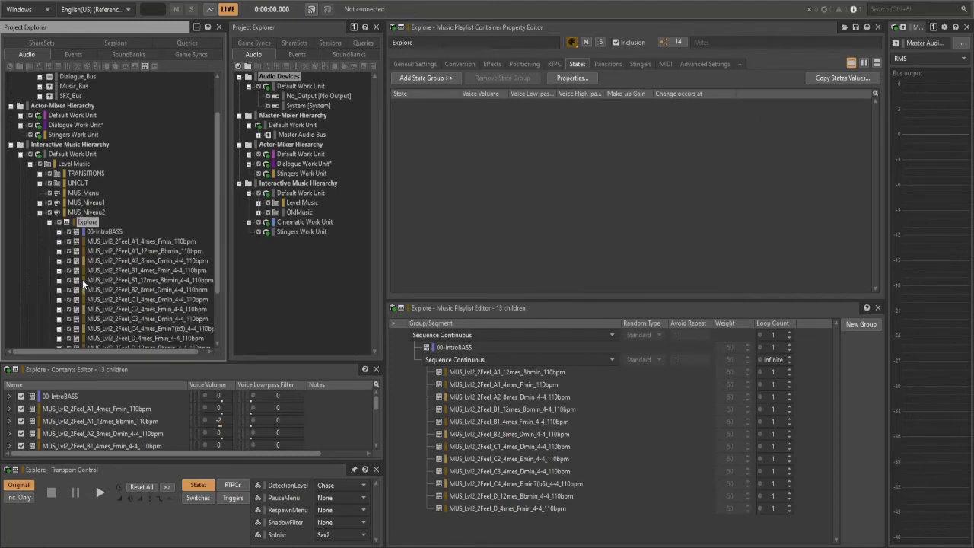
Go through the Explore segments in order down to MUS_Lvl2_2Feel_B1_12mes_Bbmin_4-4_110bpm.
{"action": "key", "text": "Down"}
{"action": "key", "text": "Down"}
{"action": "key", "text": "Down"}
{"action": "key", "text": "Down"}
{"action": "key", "text": "Down"}
{"action": "key", "text": "Down"}
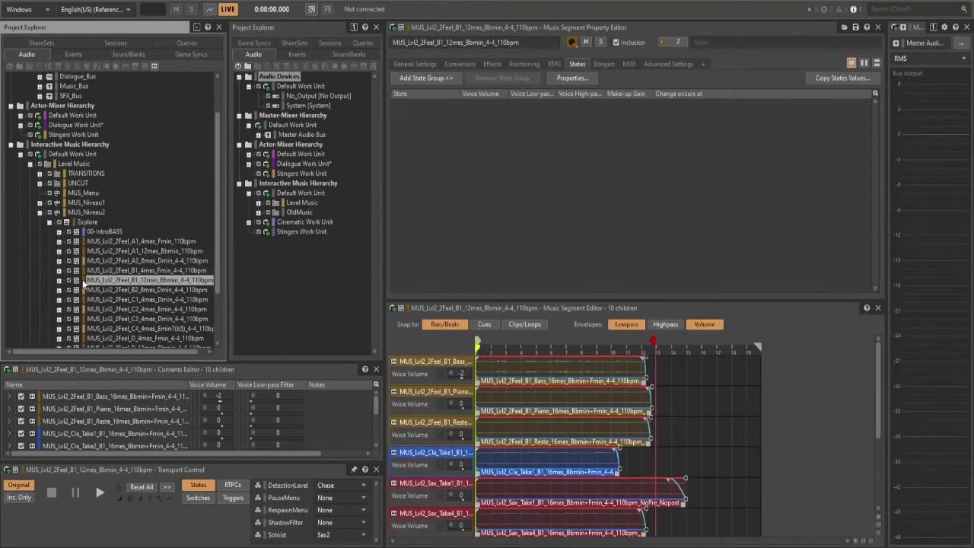
Expand the Spotted playlist and review its Walk segments alongside the 2Feel segments of Explore.
{"action": "scroll", "coordinate": [82, 279], "scroll_direction": "down", "scroll_amount": 2}
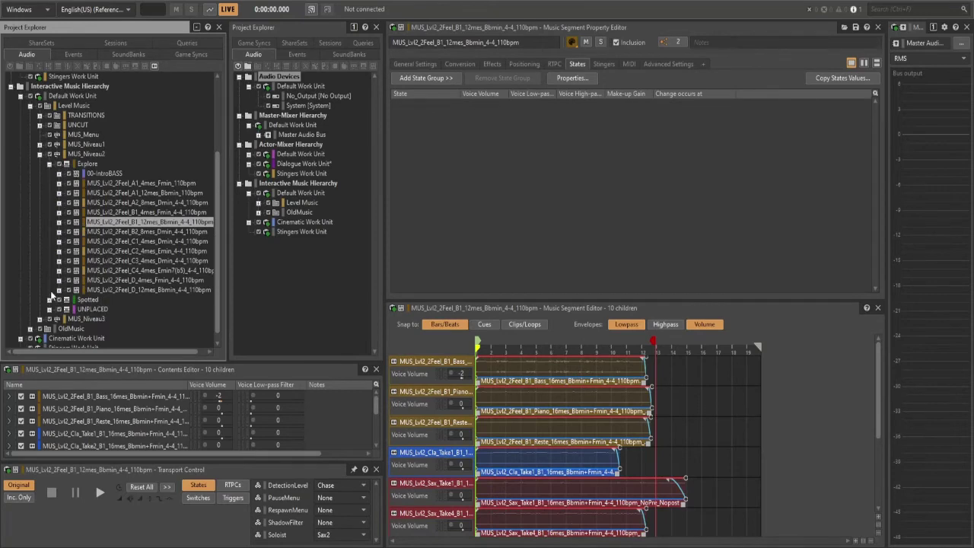
{"action": "left_click", "coordinate": [49, 299]}
{"action": "scroll", "coordinate": [100, 201], "scroll_direction": "down", "scroll_amount": 5}
{"action": "scroll", "coordinate": [104, 214], "scroll_direction": "up", "scroll_amount": 1}
{"action": "scroll", "coordinate": [104, 213], "scroll_direction": "up", "scroll_amount": 2}
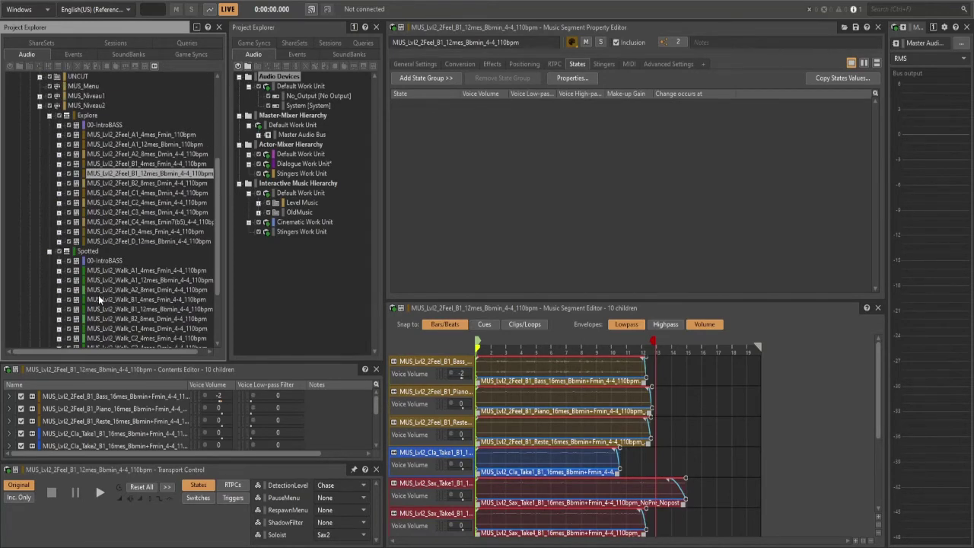
{"action": "scroll", "coordinate": [82, 251], "scroll_direction": "up", "scroll_amount": 1}
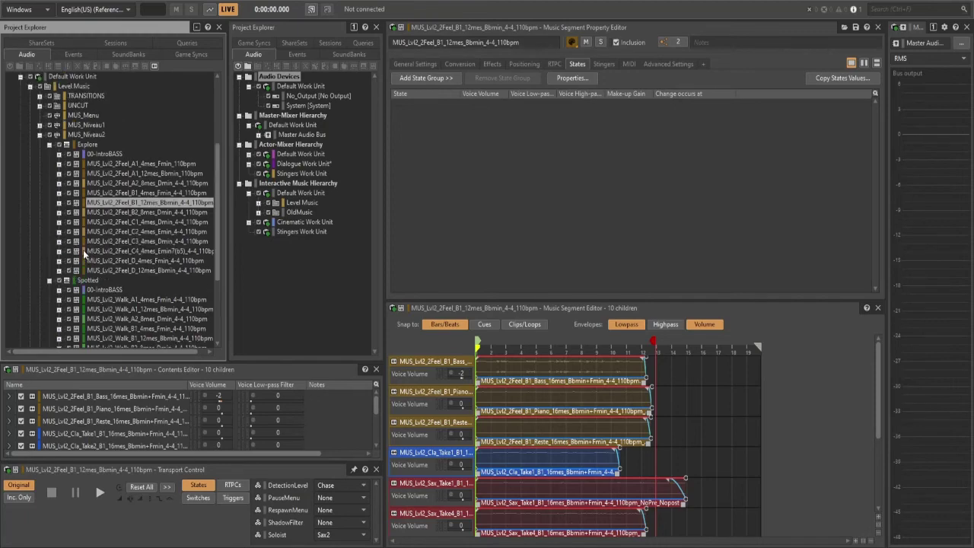
View the 2Feel A1 12mes segment in Explore and its Walk A1 12mes counterpart in Spotted.
{"action": "left_click", "coordinate": [107, 174]}
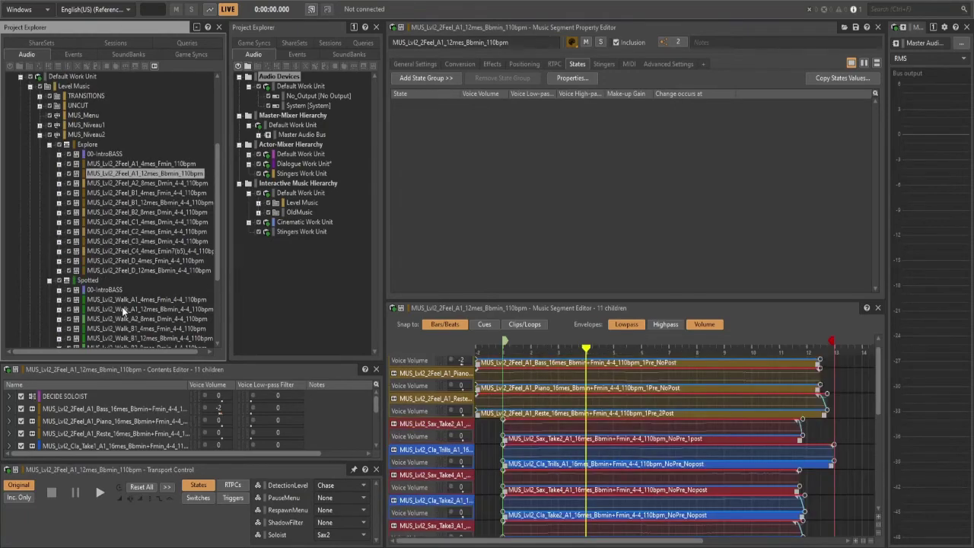
{"action": "left_click", "coordinate": [132, 307]}
{"action": "scroll", "coordinate": [450, 458], "scroll_direction": "down", "scroll_amount": 3}
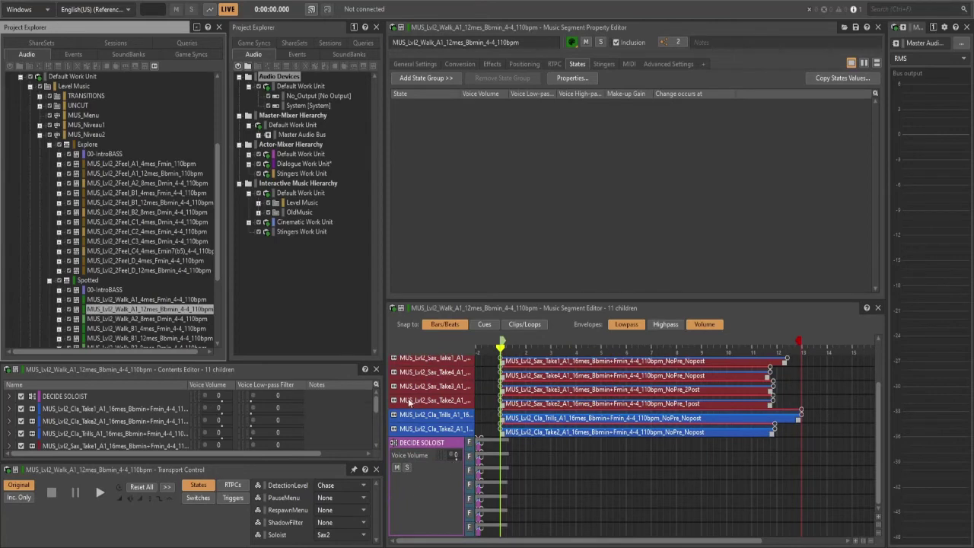
Return to the 2Feel A1 12mes segment and show all sub-tracks of its DECIDE SOLOIST track.
{"action": "left_click", "coordinate": [106, 174]}
{"action": "scroll", "coordinate": [426, 449], "scroll_direction": "down", "scroll_amount": 3}
{"action": "left_click", "coordinate": [438, 430]}
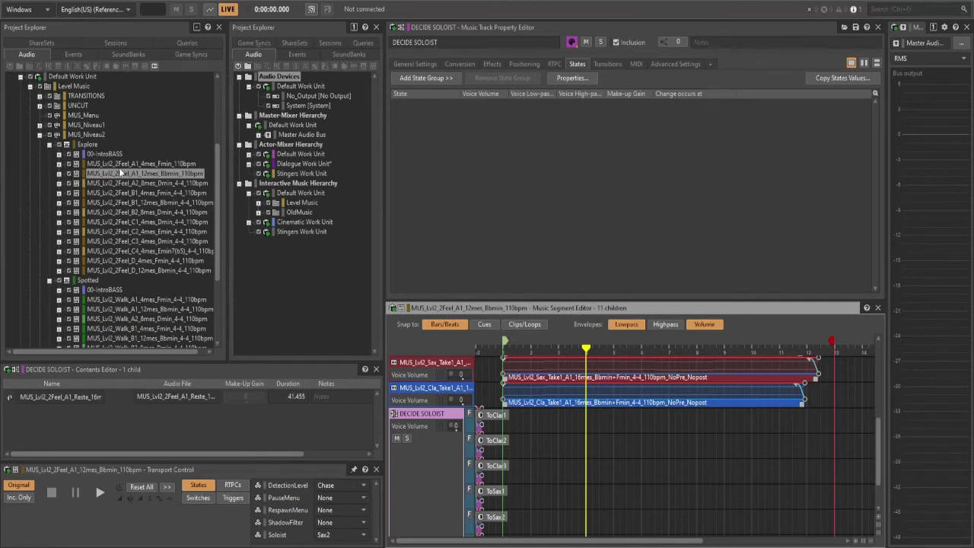
{"action": "scroll", "coordinate": [447, 447], "scroll_direction": "down", "scroll_amount": 2}
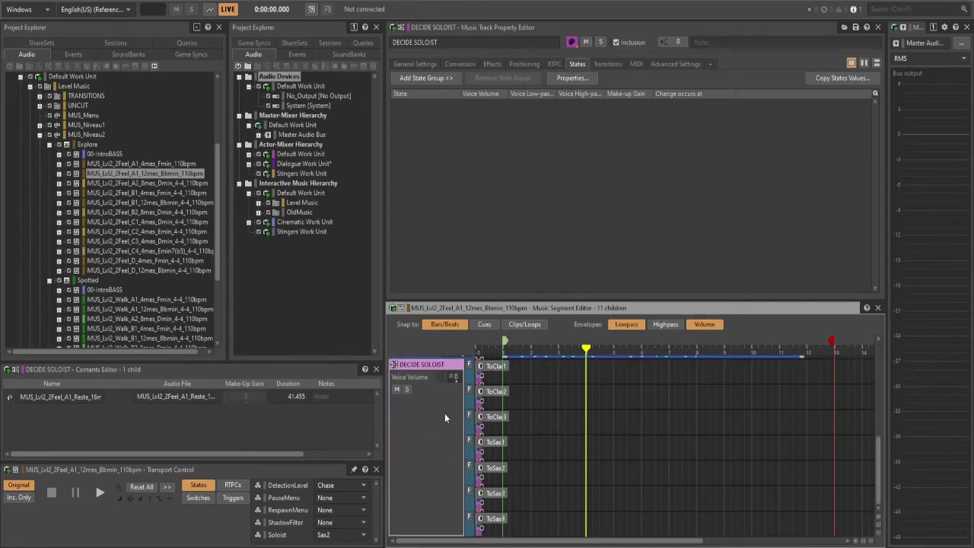
Revisit the Walk A1 12mes segment and show the Explore playlist's sequence.
{"action": "left_click", "coordinate": [134, 308]}
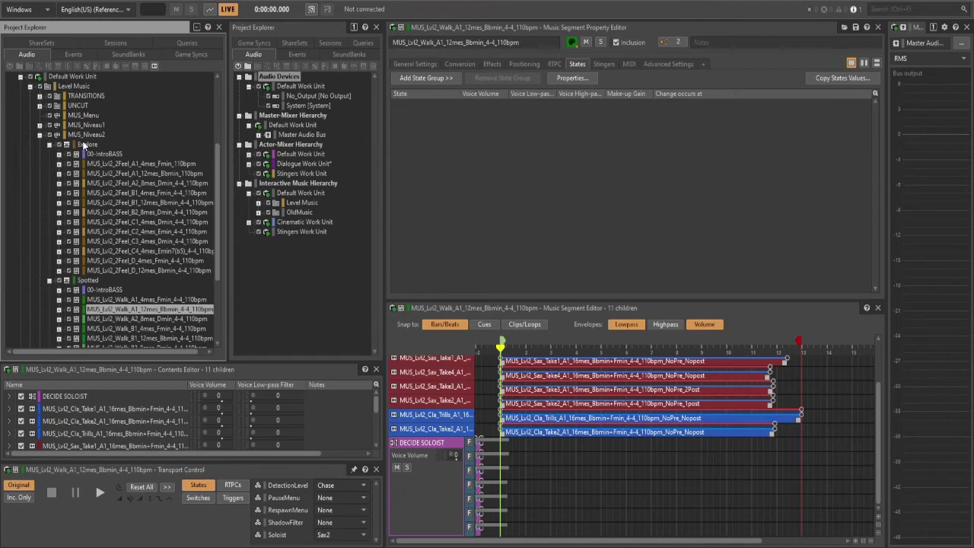
{"action": "left_click", "coordinate": [87, 144]}
{"action": "scroll", "coordinate": [156, 290], "scroll_direction": "down", "scroll_amount": 4}
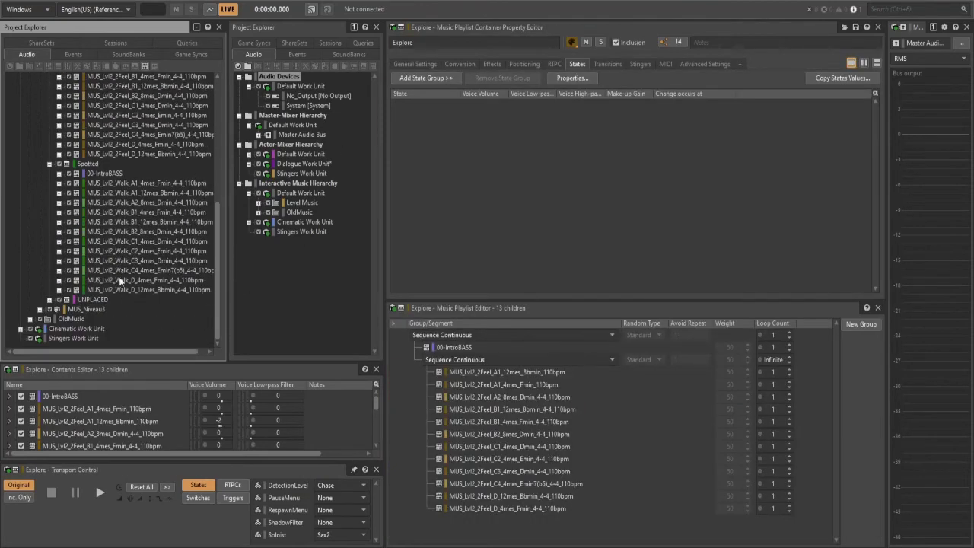
Open the Walk A1 12mes segment in Spotted and examine its soloist tracks, DECIDE SOLOIST track and list of child tracks.
{"action": "left_click", "coordinate": [118, 193]}
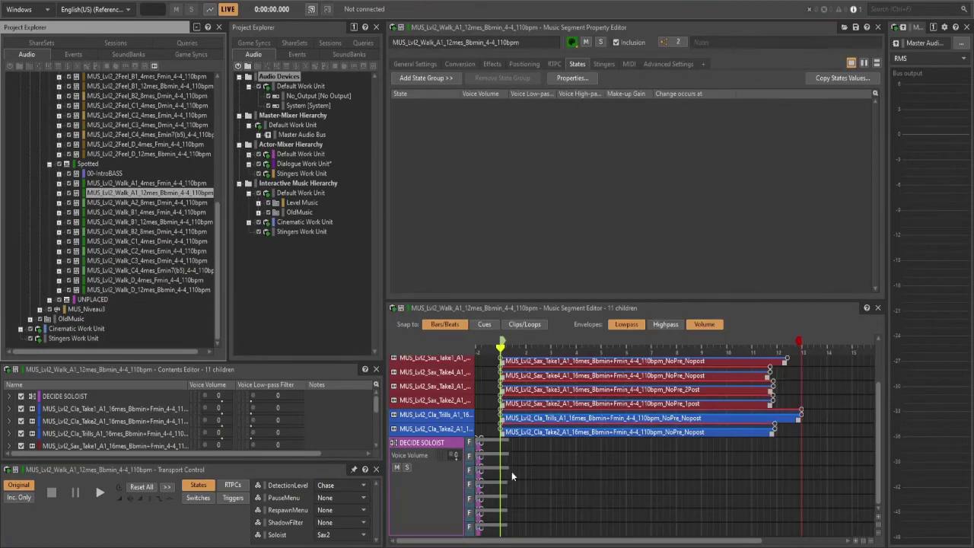
{"action": "scroll", "coordinate": [106, 161], "scroll_direction": "up", "scroll_amount": 1}
{"action": "scroll", "coordinate": [114, 171], "scroll_direction": "up", "scroll_amount": 1}
{"action": "scroll", "coordinate": [114, 171], "scroll_direction": "down", "scroll_amount": 2}
{"action": "scroll", "coordinate": [470, 459], "scroll_direction": "up", "scroll_amount": 4}
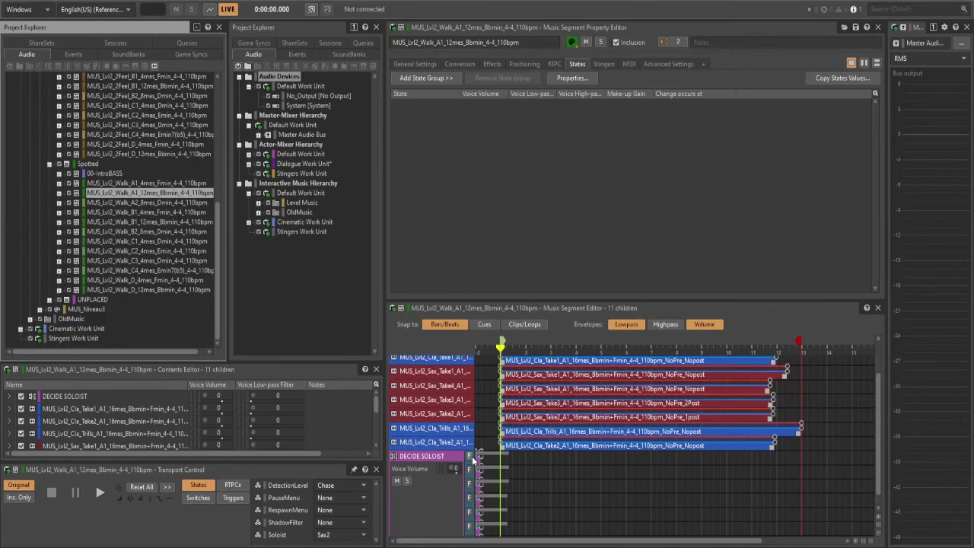
{"action": "scroll", "coordinate": [472, 459], "scroll_direction": "down", "scroll_amount": 4}
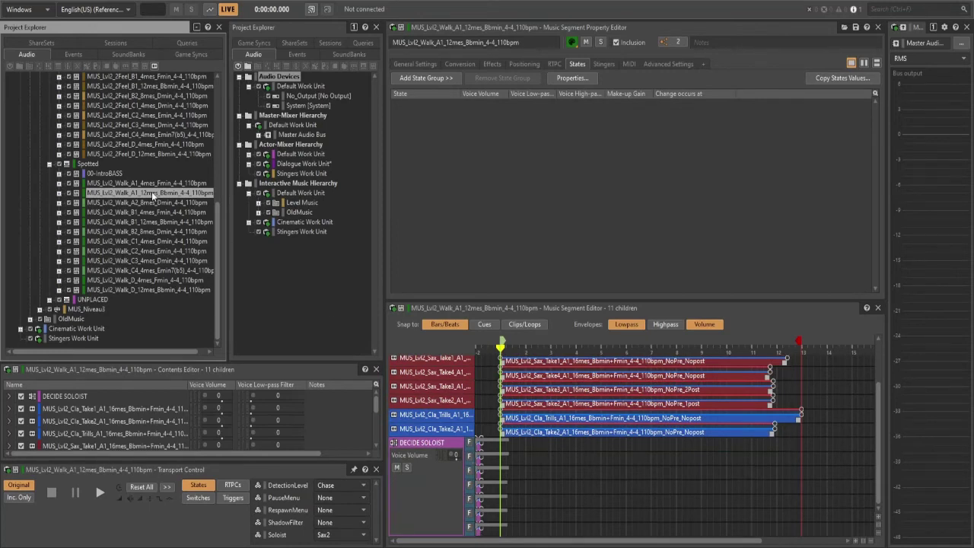
{"action": "scroll", "coordinate": [151, 191], "scroll_direction": "up", "scroll_amount": 3}
{"action": "scroll", "coordinate": [149, 221], "scroll_direction": "down", "scroll_amount": 3}
{"action": "left_click", "coordinate": [60, 193]}
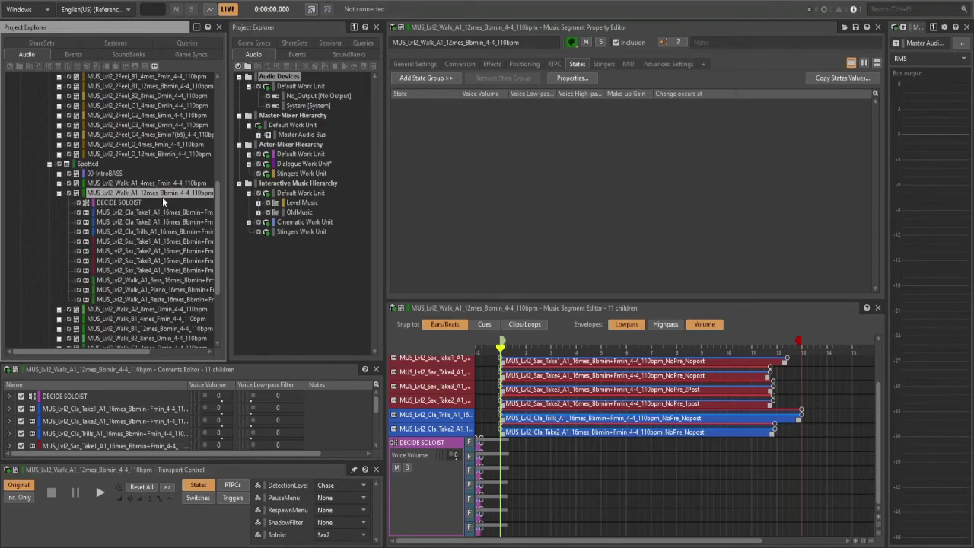
{"action": "left_click", "coordinate": [59, 194]}
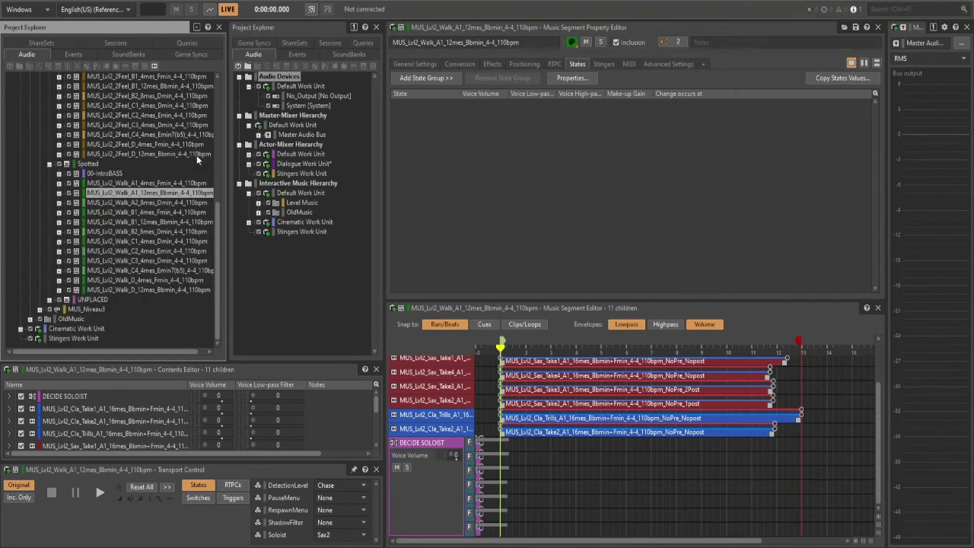
Open and expand the 2Feel A1 12mes segment in Explore, and widen the main Project Explorer to show longer track names.
{"action": "scroll", "coordinate": [143, 184], "scroll_direction": "up", "scroll_amount": 3}
{"action": "left_click", "coordinate": [104, 145]}
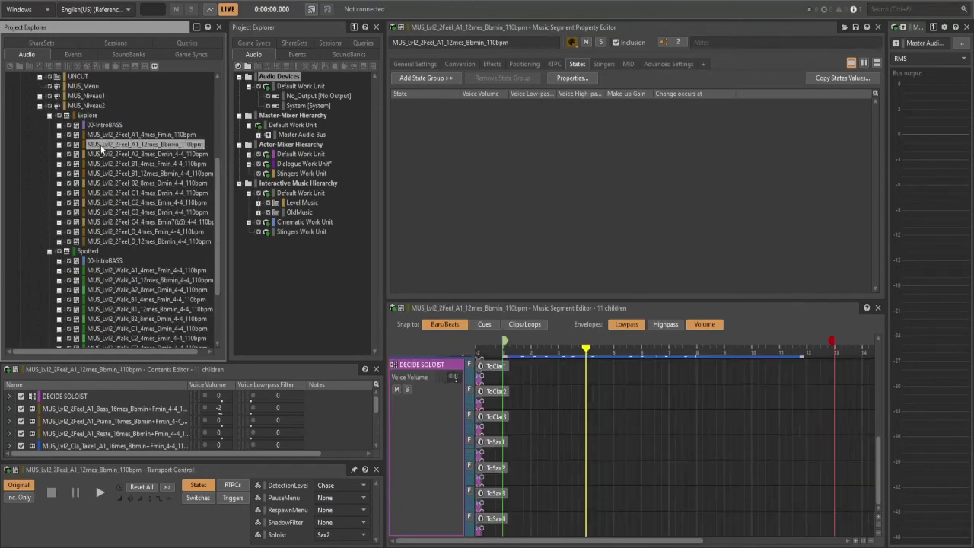
{"action": "left_click", "coordinate": [59, 145]}
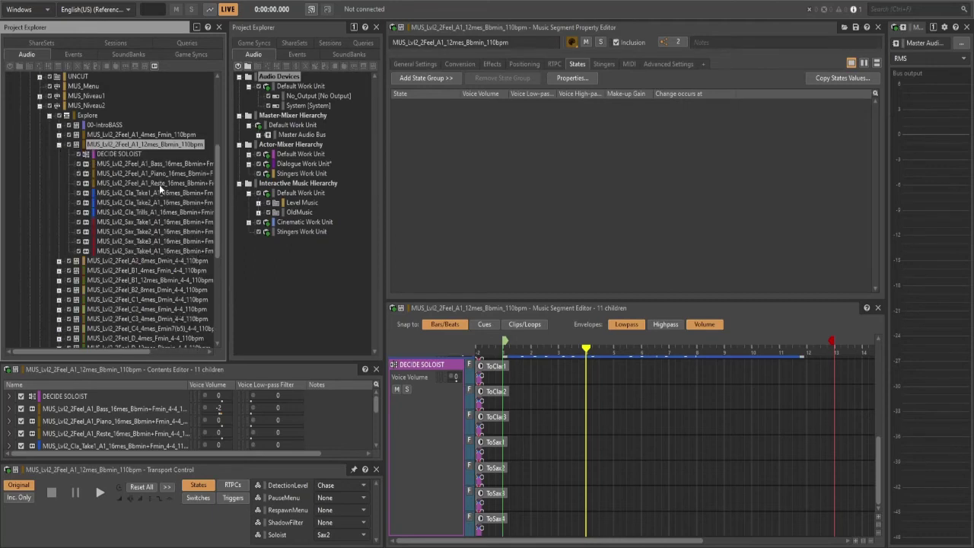
{"action": "left_click_drag", "start_coordinate": [228, 197], "coordinate": [276, 186]}
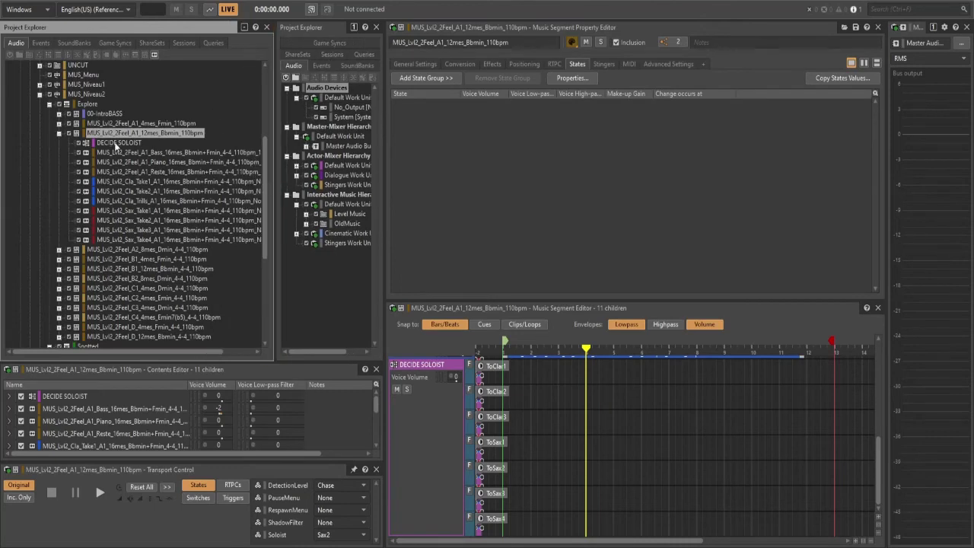
Expand the Walk A1 12mes segment in Spotted and compare its child tracks with those of 2Feel A1 12mes.
{"action": "scroll", "coordinate": [130, 186], "scroll_direction": "down", "scroll_amount": 3}
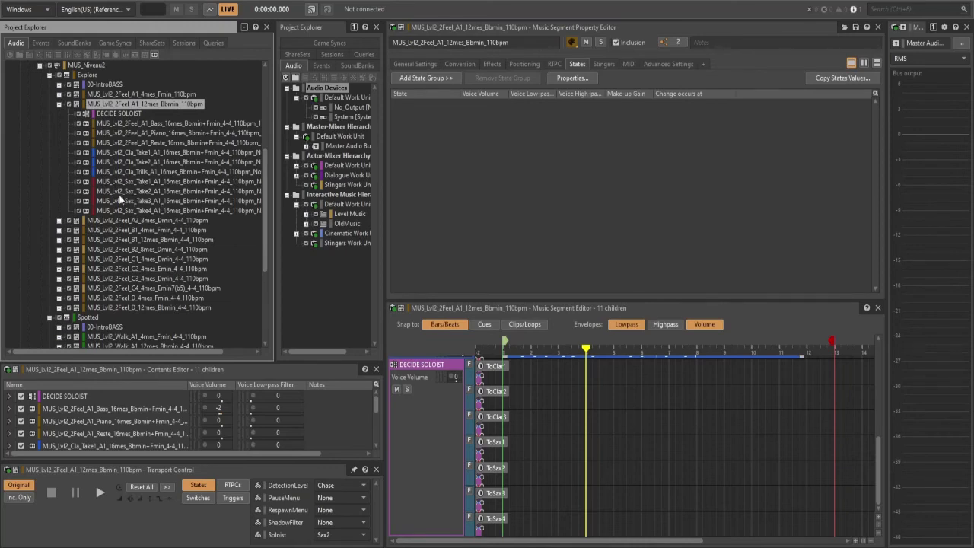
{"action": "scroll", "coordinate": [119, 194], "scroll_direction": "down", "scroll_amount": 3}
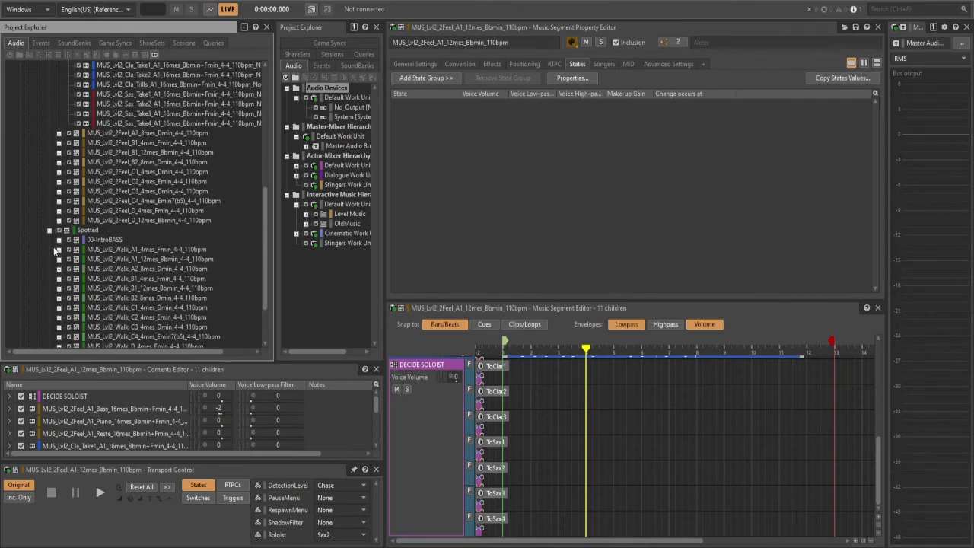
{"action": "left_click", "coordinate": [59, 258]}
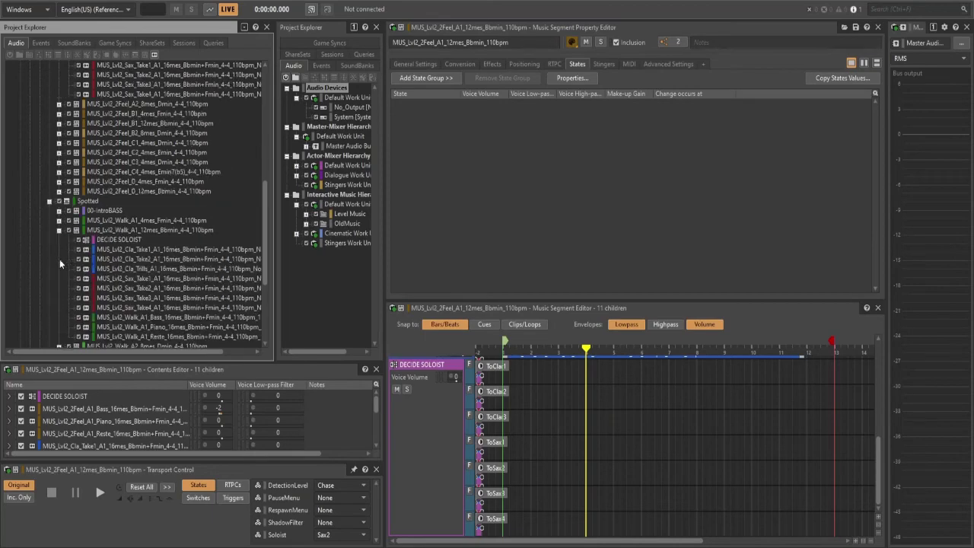
{"action": "scroll", "coordinate": [146, 171], "scroll_direction": "down", "scroll_amount": 3}
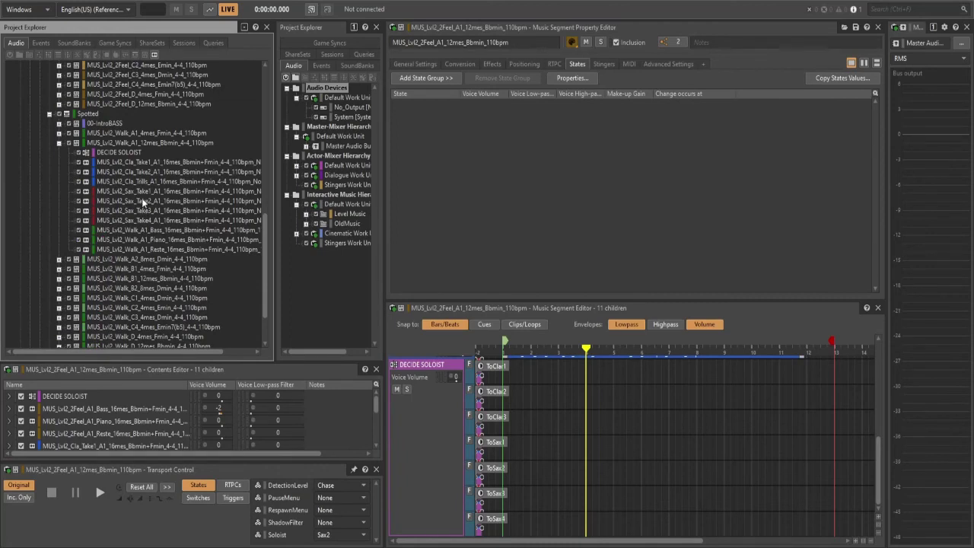
{"action": "scroll", "coordinate": [141, 199], "scroll_direction": "up", "scroll_amount": 6}
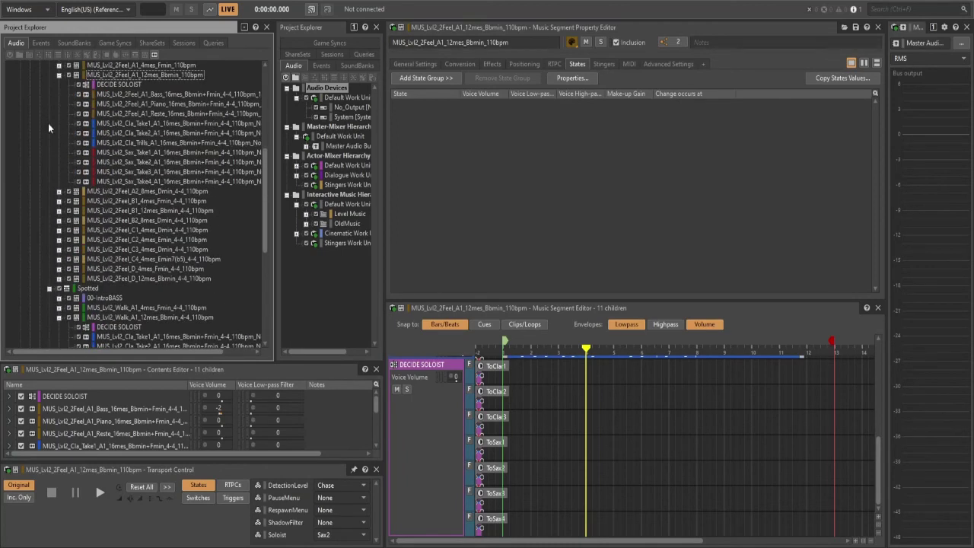
Collapse both A1 12mes segments and show the playlist sequences of Spotted and Explore in turn.
{"action": "left_click", "coordinate": [58, 77]}
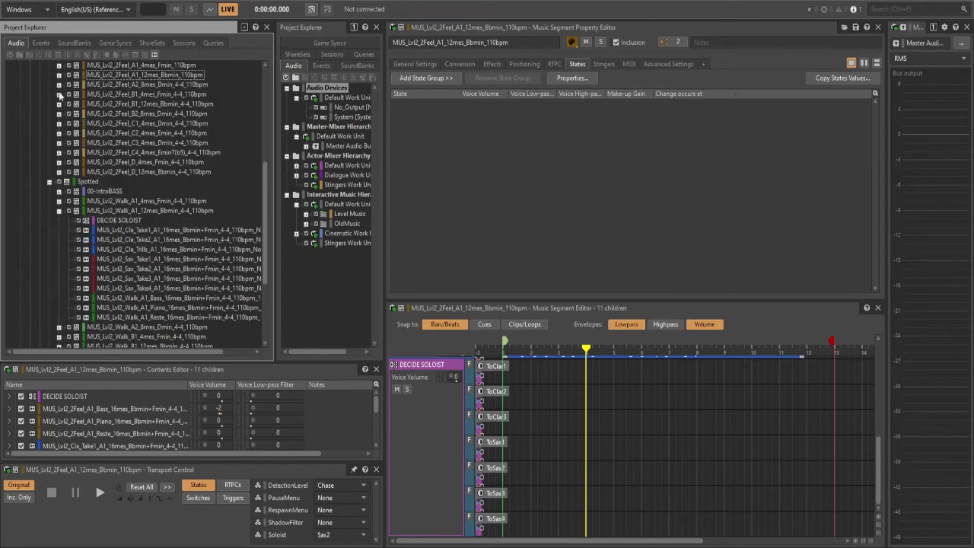
{"action": "scroll", "coordinate": [249, 289], "scroll_direction": "up", "scroll_amount": 5}
{"action": "left_click", "coordinate": [89, 191]}
{"action": "scroll", "coordinate": [90, 197], "scroll_direction": "down", "scroll_amount": 4}
{"action": "left_click", "coordinate": [88, 210]}
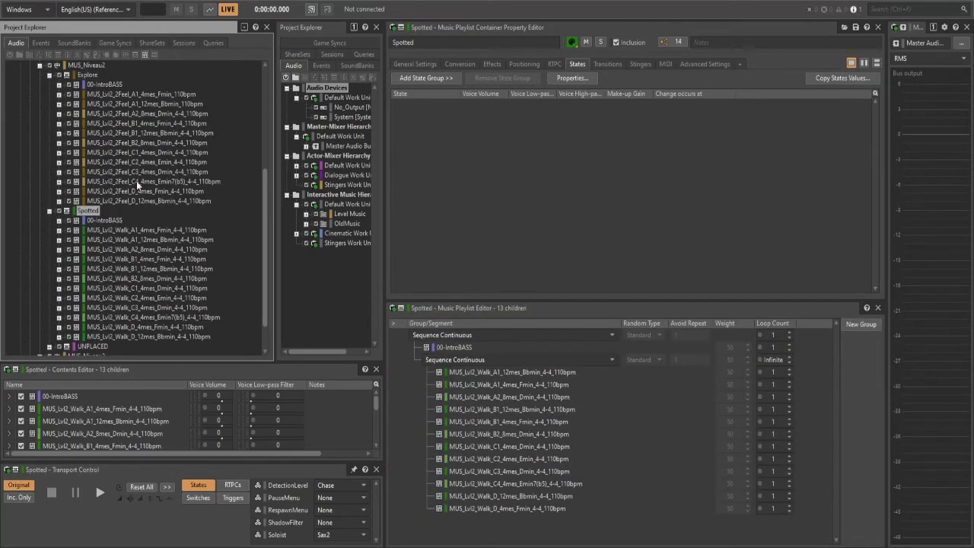
{"action": "left_click", "coordinate": [88, 76]}
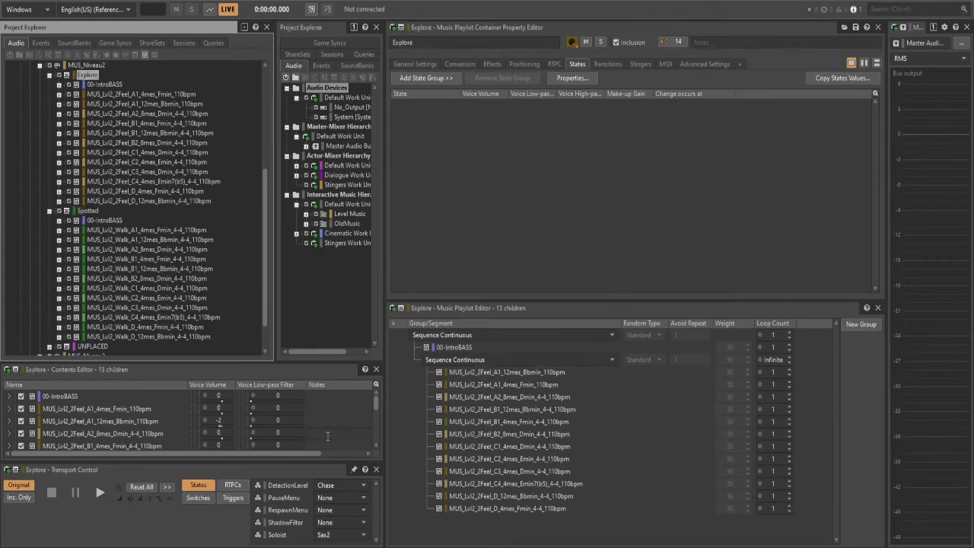
Open the 2Feel A1 12mes segment, show its DECIDE SOLOIST track's properties and expand the segment's list of child tracks.
{"action": "left_click", "coordinate": [112, 84]}
{"action": "left_click", "coordinate": [106, 104]}
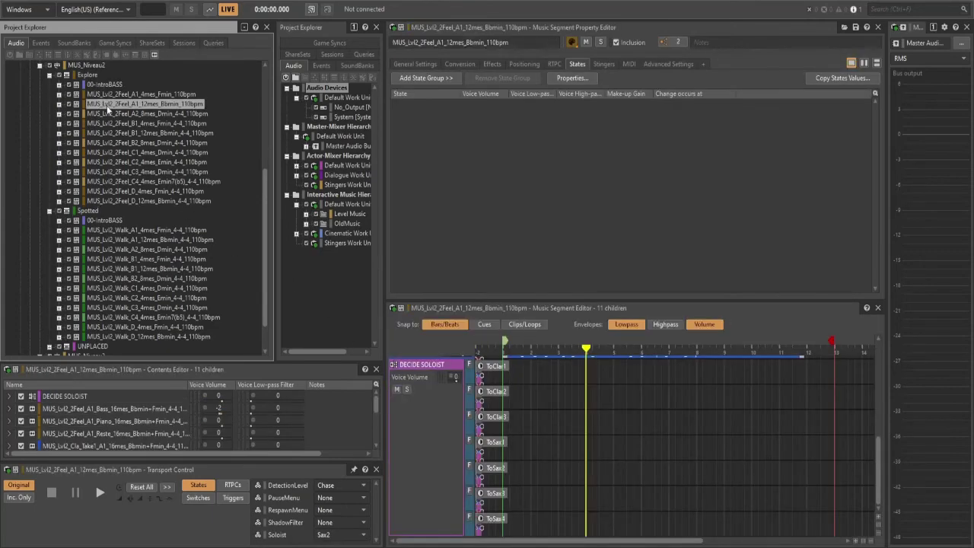
{"action": "left_click", "coordinate": [112, 95]}
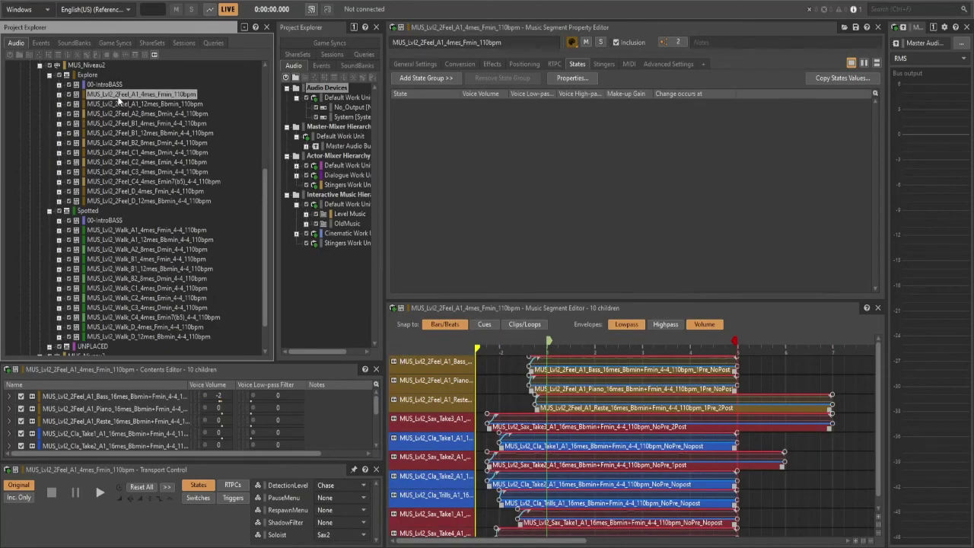
{"action": "left_click", "coordinate": [118, 103]}
{"action": "left_click", "coordinate": [445, 388]}
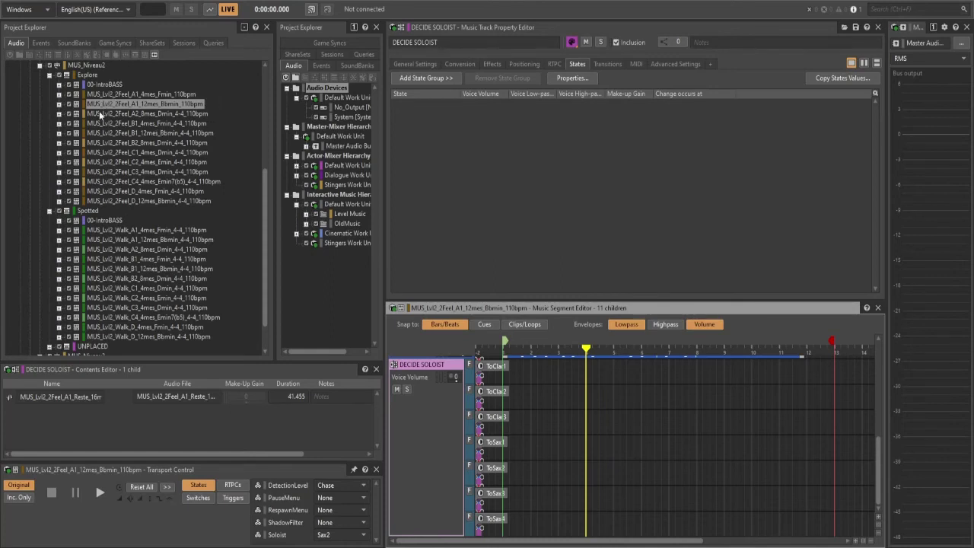
{"action": "left_click", "coordinate": [59, 104]}
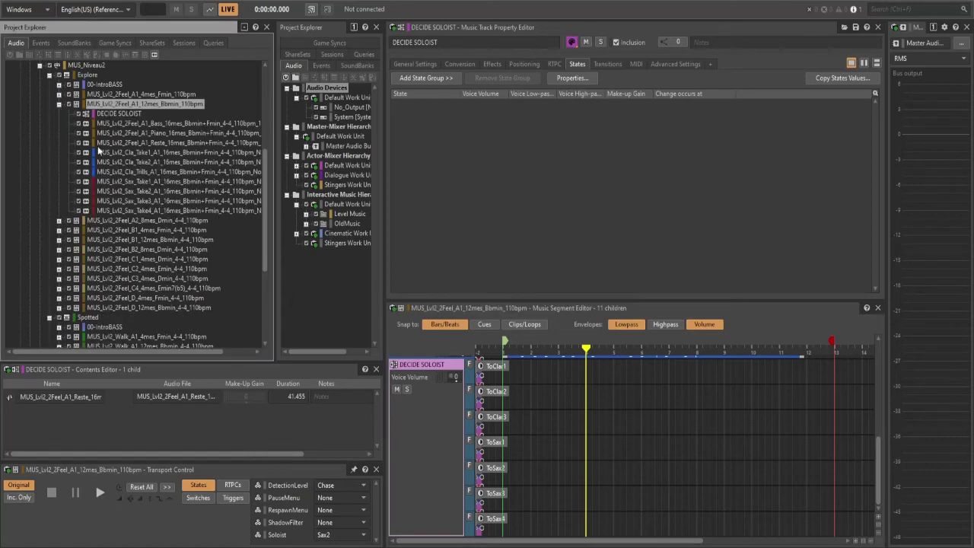
Expand the Walk A1 12mes segment in Spotted and compare its clarinet and sax tracks with those of 2Feel A1 12mes.
{"action": "scroll", "coordinate": [68, 228], "scroll_direction": "down", "scroll_amount": 3}
{"action": "left_click", "coordinate": [60, 260]}
{"action": "scroll", "coordinate": [58, 251], "scroll_direction": "down", "scroll_amount": 3}
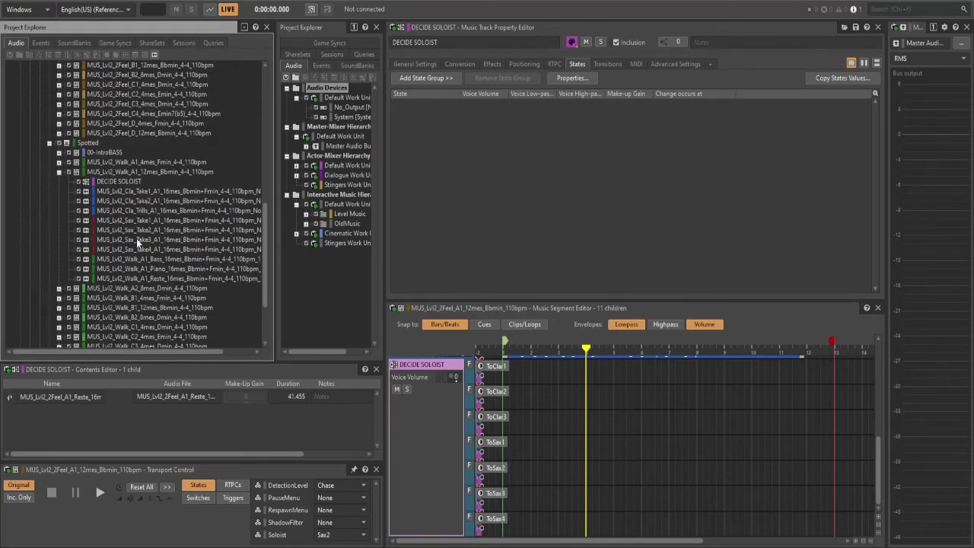
{"action": "scroll", "coordinate": [139, 235], "scroll_direction": "up", "scroll_amount": 6}
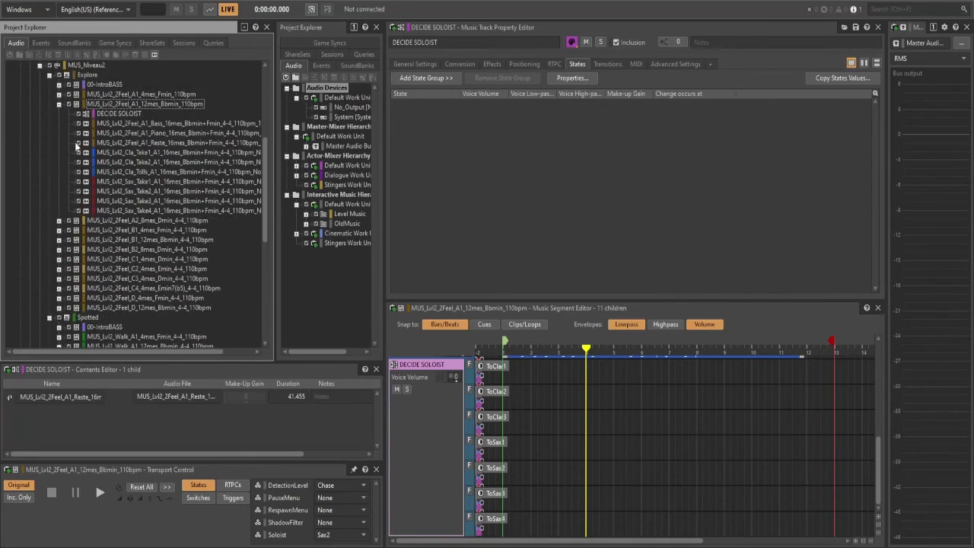
{"action": "scroll", "coordinate": [139, 176], "scroll_direction": "down", "scroll_amount": 4}
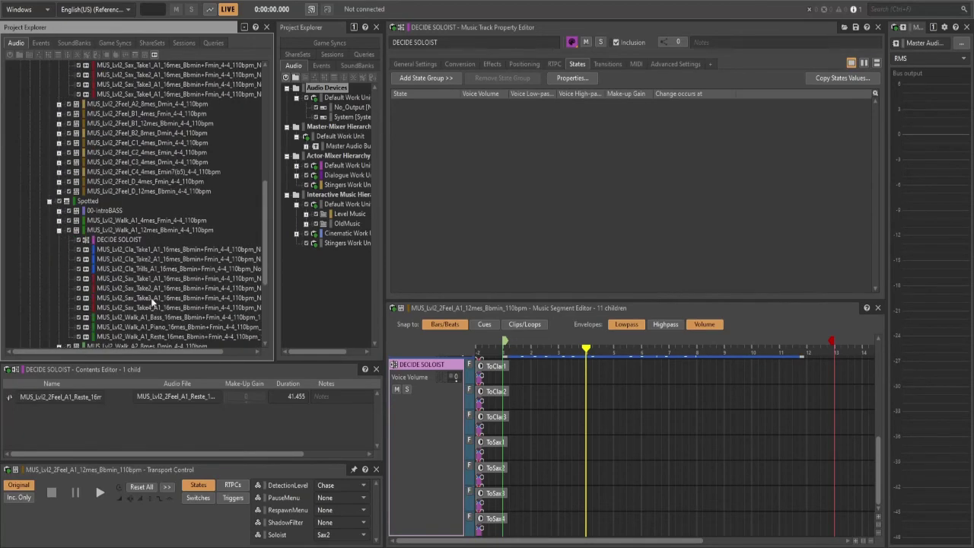
{"action": "scroll", "coordinate": [105, 181], "scroll_direction": "up", "scroll_amount": 1}
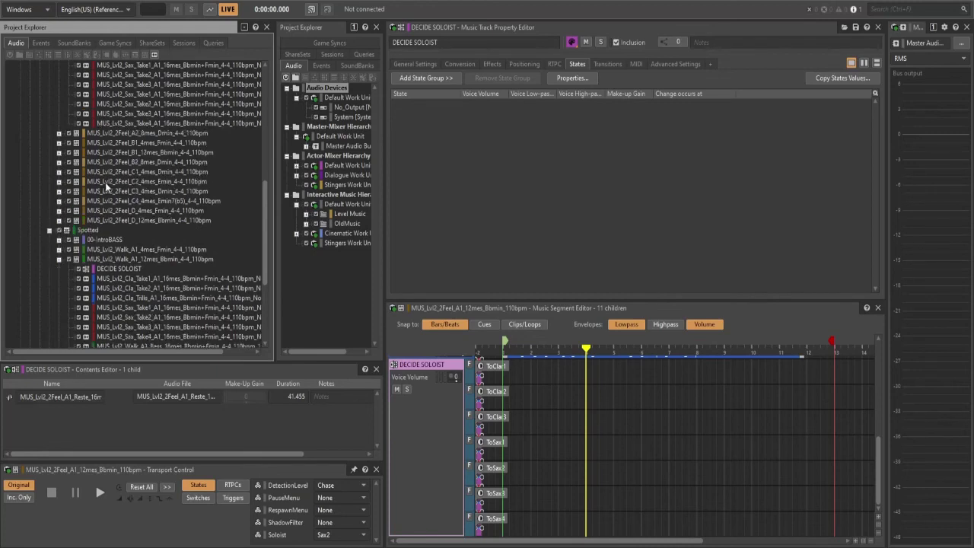
Collapse the 2Feel A1 12mes segment in Explore and the Walk A1 12mes segment in Spotted.
{"action": "scroll", "coordinate": [105, 182], "scroll_direction": "up", "scroll_amount": 4}
{"action": "left_click", "coordinate": [59, 133]}
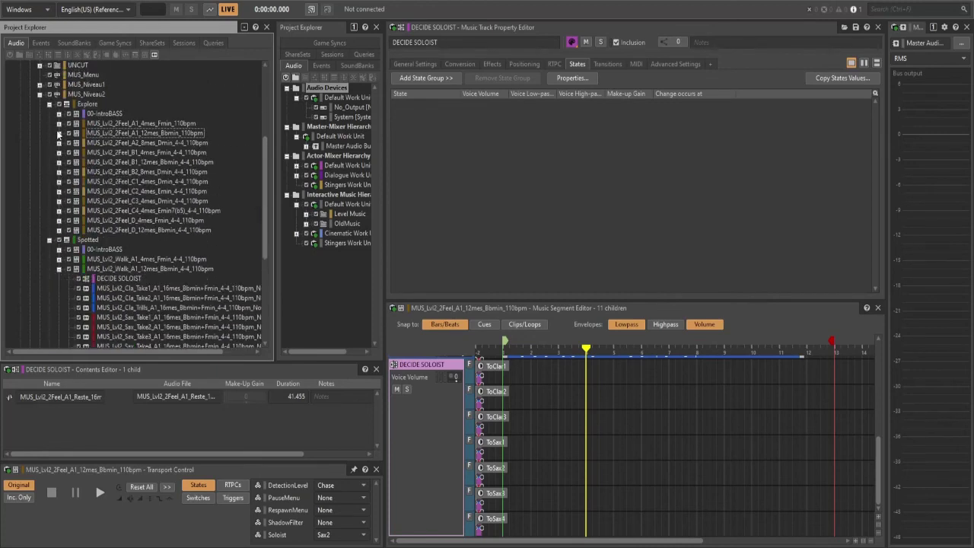
{"action": "left_click", "coordinate": [58, 268]}
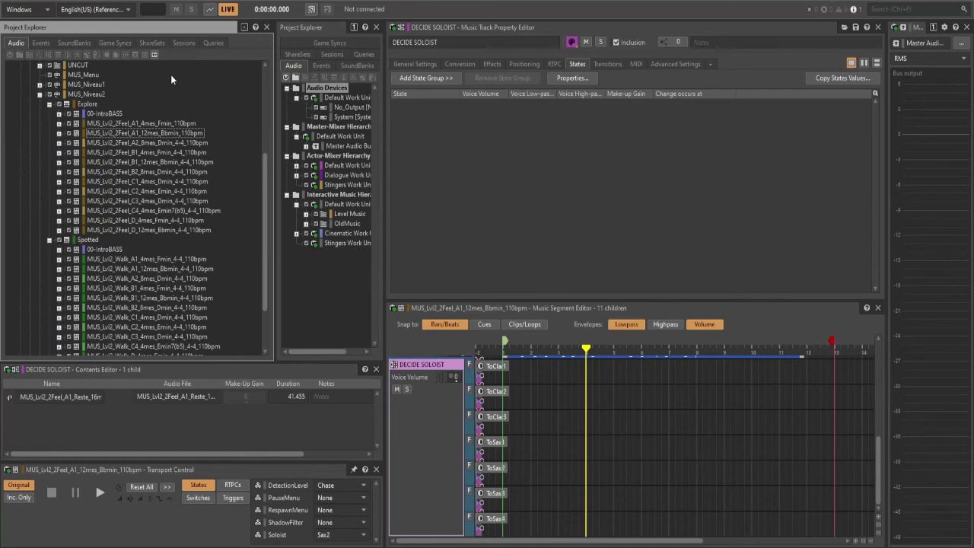
Switch to the Soundcaster layout, play MUS_Niveau2 and check which Soloist state is chosen during playback.
{"action": "key", "text": "F7"}
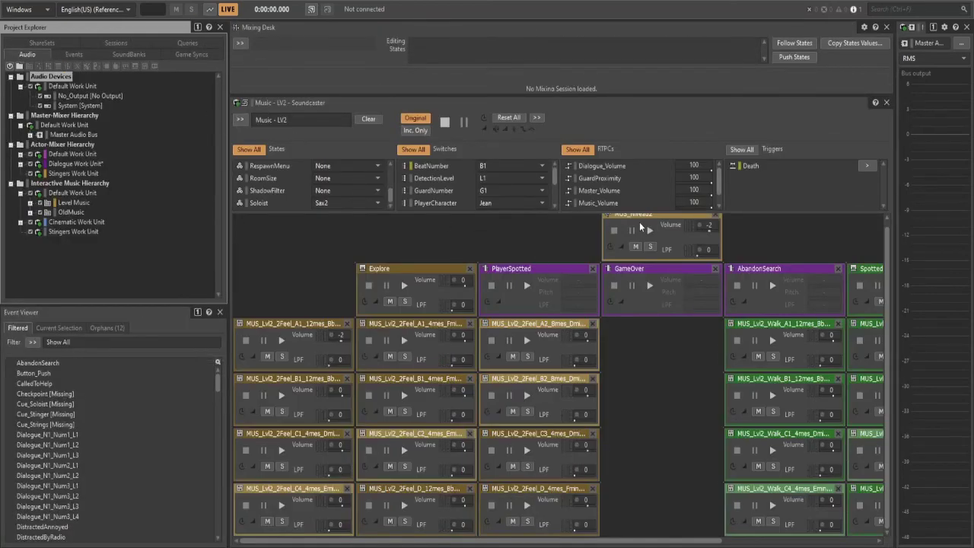
{"action": "scroll", "coordinate": [271, 182], "scroll_direction": "up", "scroll_amount": 3}
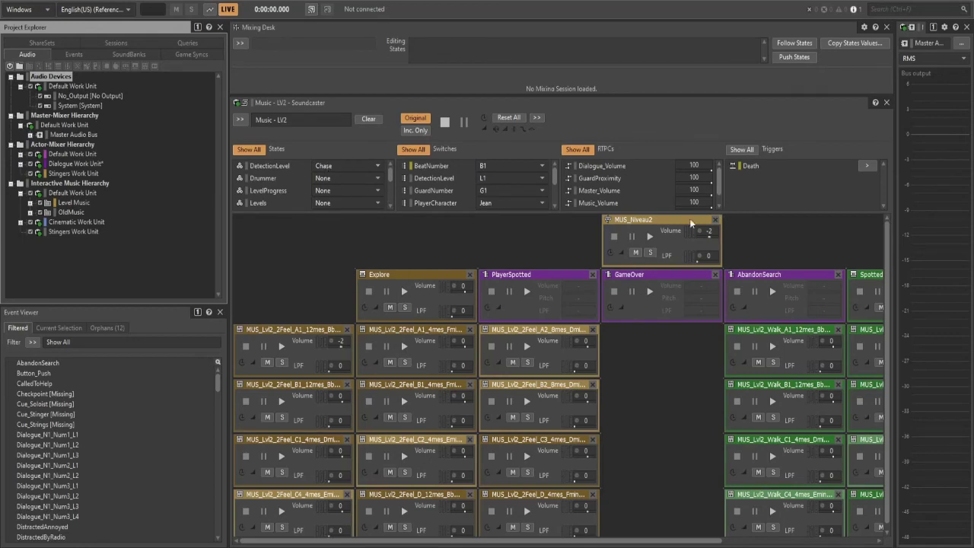
{"action": "left_click", "coordinate": [648, 237]}
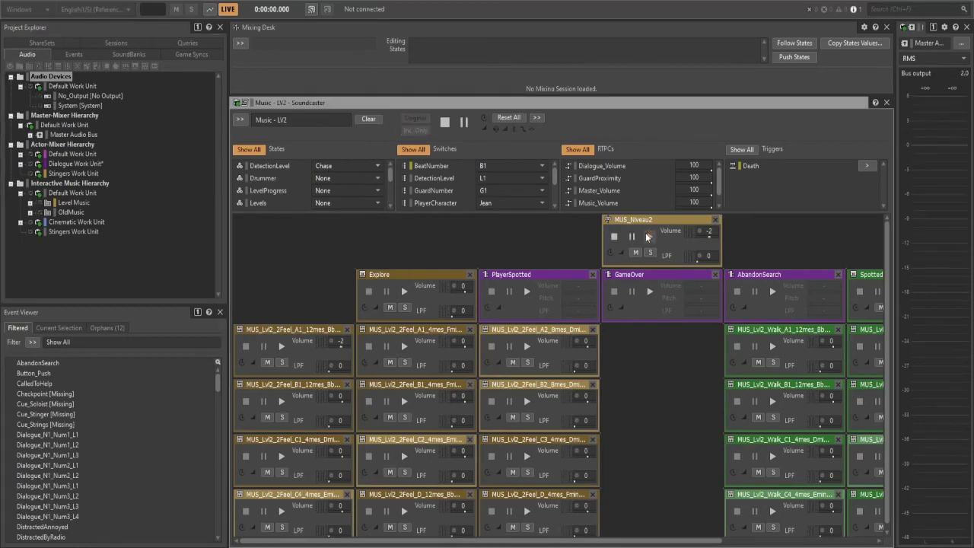
{"action": "scroll", "coordinate": [277, 196], "scroll_direction": "down", "scroll_amount": 3}
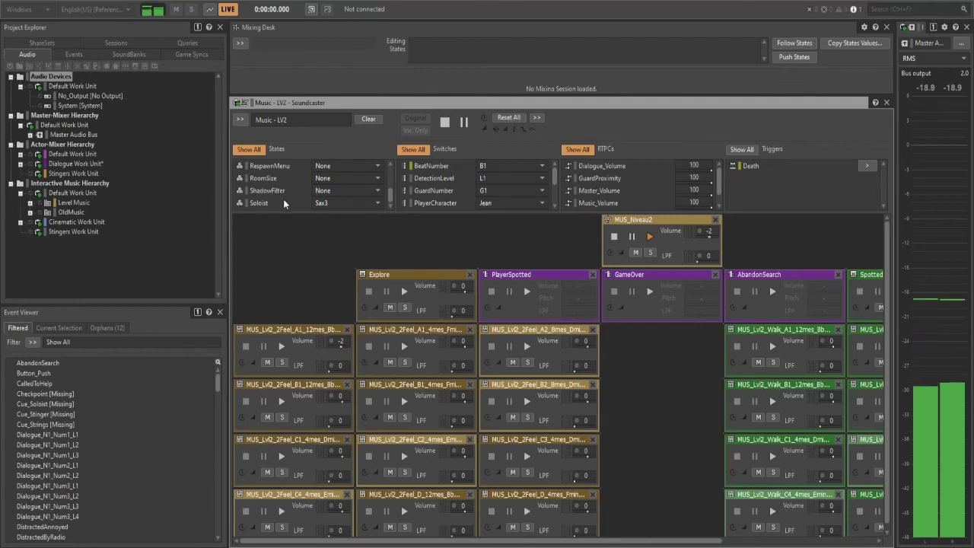
{"action": "scroll", "coordinate": [284, 203], "scroll_direction": "up", "scroll_amount": 1}
{"action": "scroll", "coordinate": [283, 203], "scroll_direction": "down", "scroll_amount": 1}
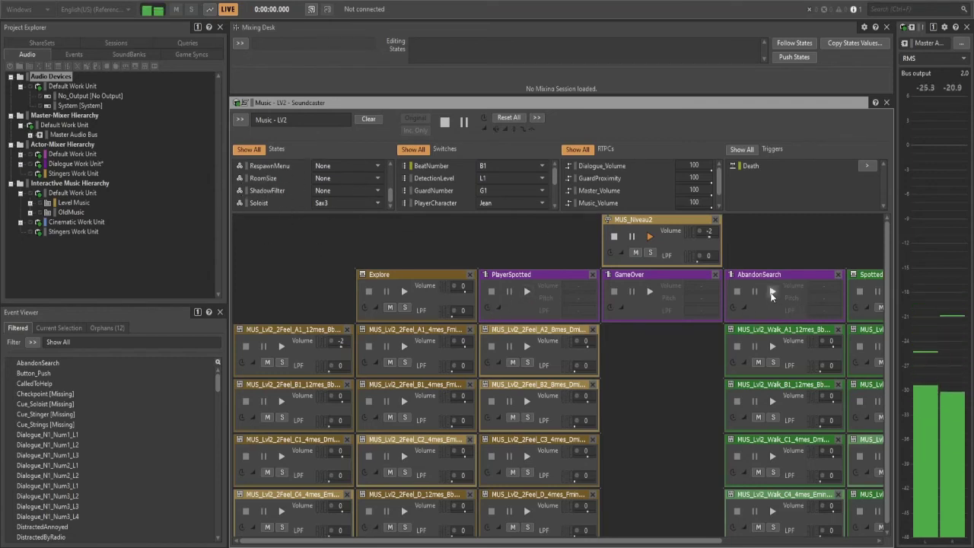
Trigger the AbandonSearch event during playback, stop MUS_Niveau2 and enlarge the Mixing Desk area above the Soundcaster.
{"action": "left_click", "coordinate": [772, 292]}
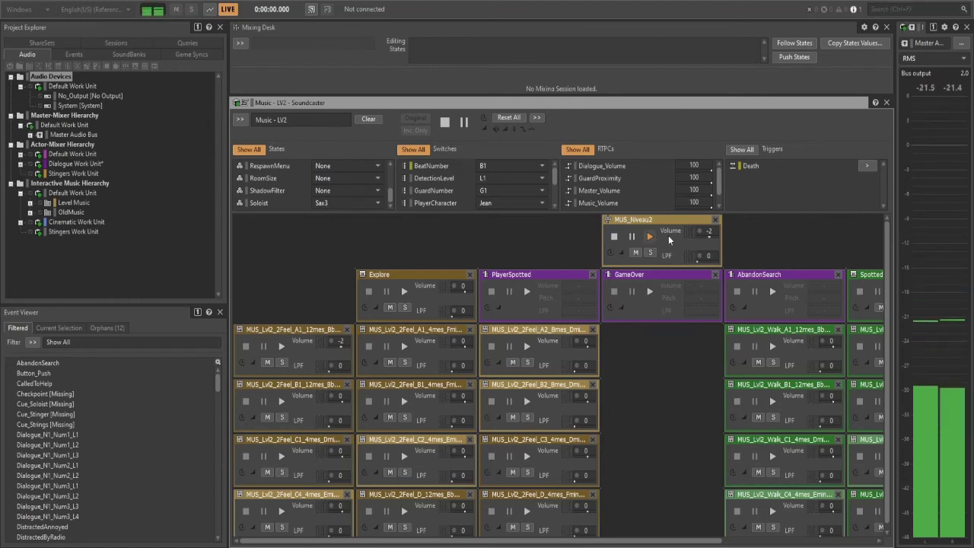
{"action": "left_click", "coordinate": [614, 237]}
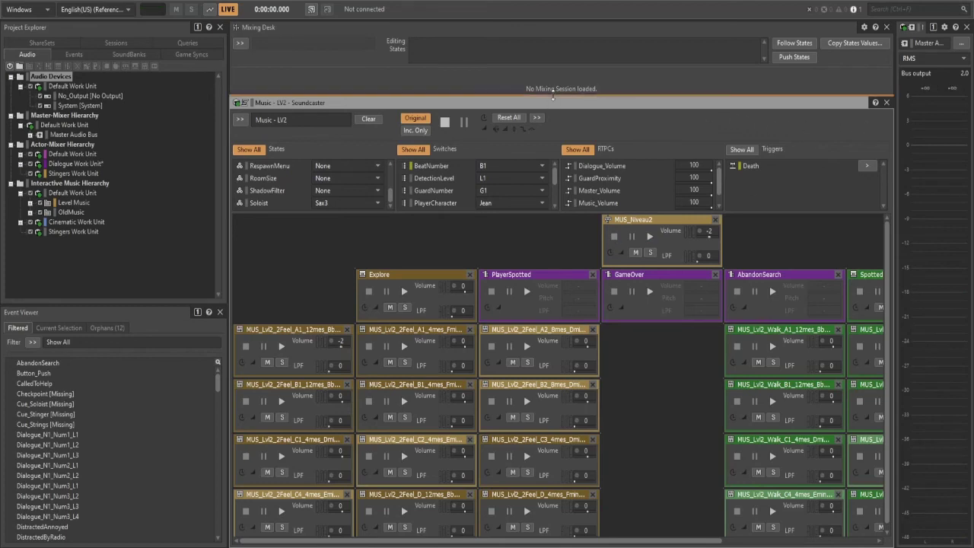
{"action": "left_click_drag", "start_coordinate": [553, 95], "coordinate": [516, 314]}
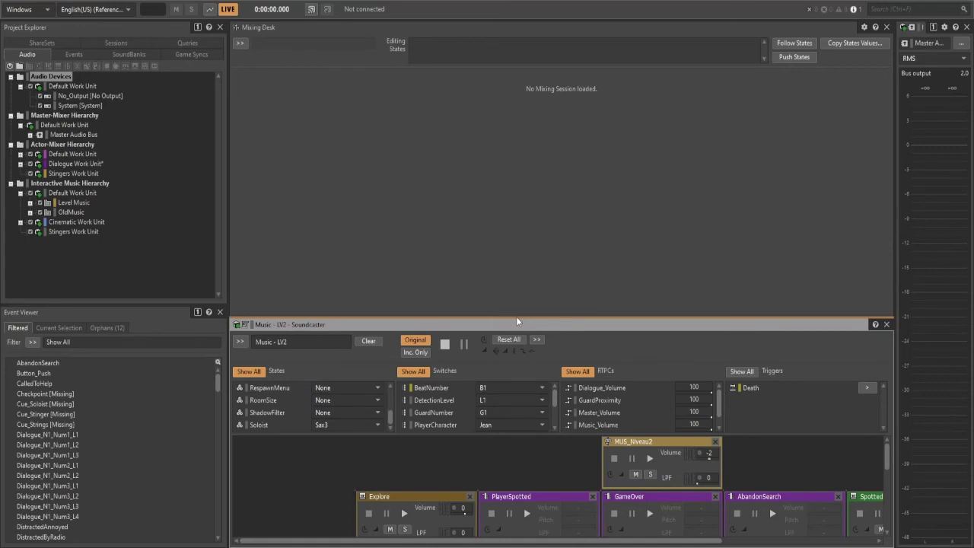
Return to the interactive music layout and collapse the Explore and Spotted playlists, MUS_Niveau2 and the Level Music folder.
{"action": "key", "text": "F10"}
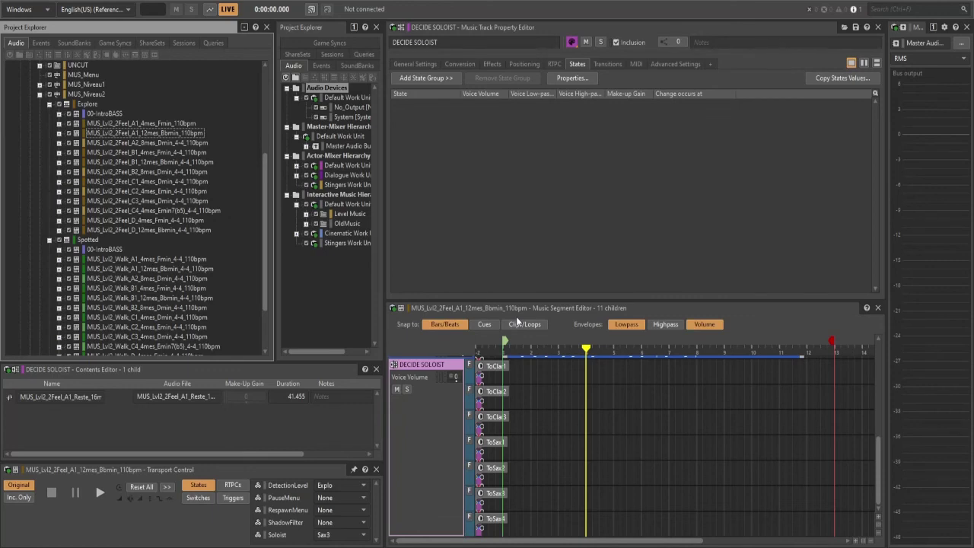
{"action": "left_click", "coordinate": [49, 103]}
{"action": "left_click", "coordinate": [50, 172]}
{"action": "left_click", "coordinate": [49, 173]}
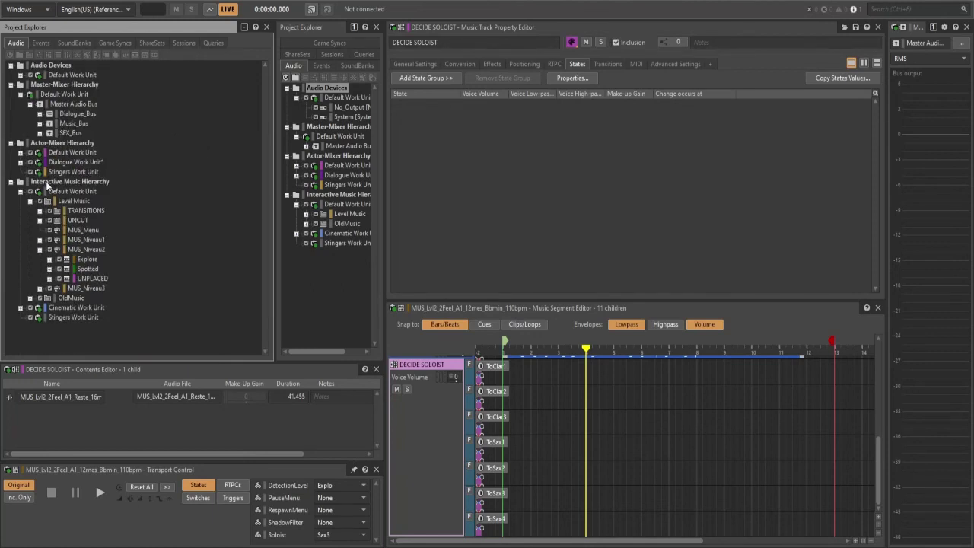
{"action": "left_click", "coordinate": [40, 249]}
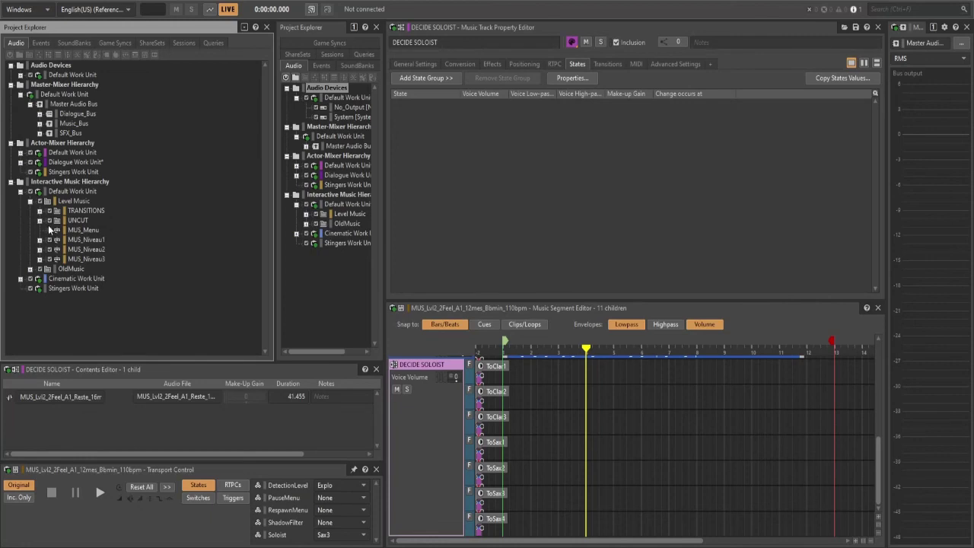
{"action": "left_click", "coordinate": [31, 201]}
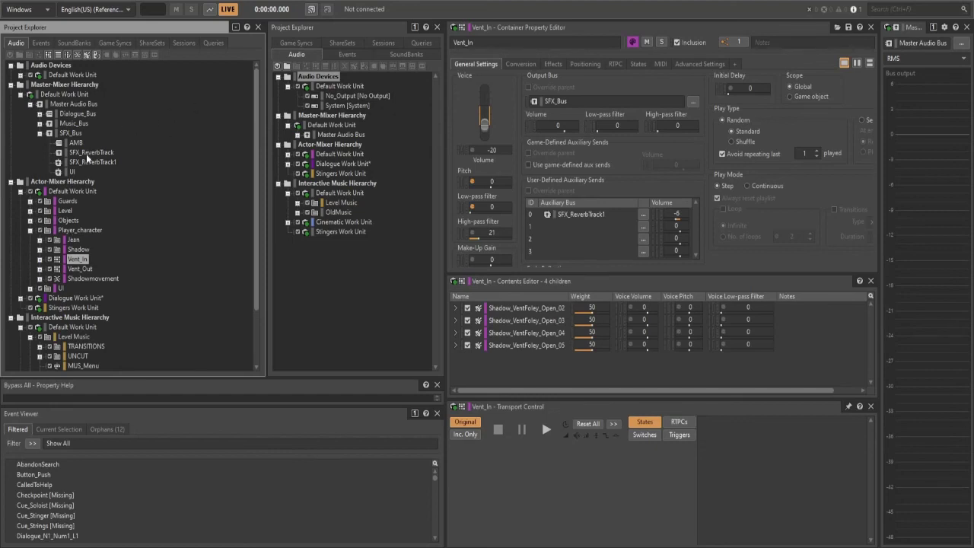
Collapse the Master Audio Bus and the Actor-Mixer Hierarchy's Default Work Unit in the main Project Explorer.
{"action": "left_click", "coordinate": [59, 104]}
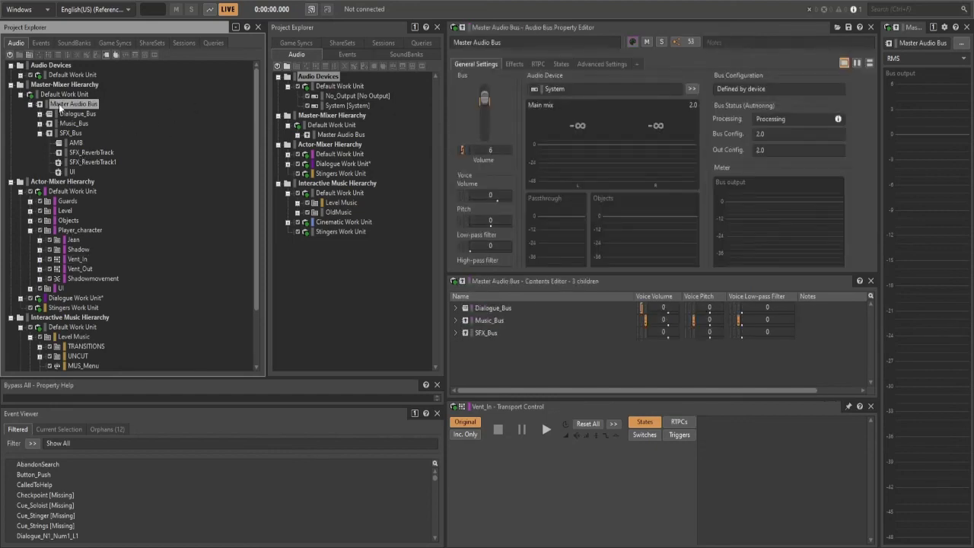
{"action": "key", "text": "Left"}
{"action": "key", "text": "Down"}
{"action": "key", "text": "Down"}
{"action": "key", "text": "Left"}
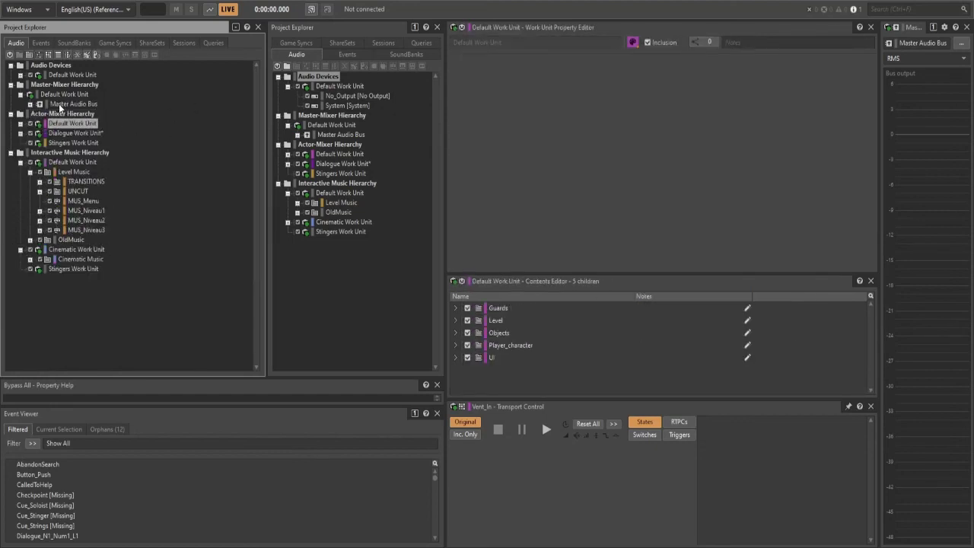
Collapse the Default Work Unit and the Cinematic Work Unit of the Interactive Music Hierarchy.
{"action": "key", "text": "Down"}
{"action": "key", "text": "Down"}
{"action": "key", "text": "Down"}
{"action": "key", "text": "Down"}
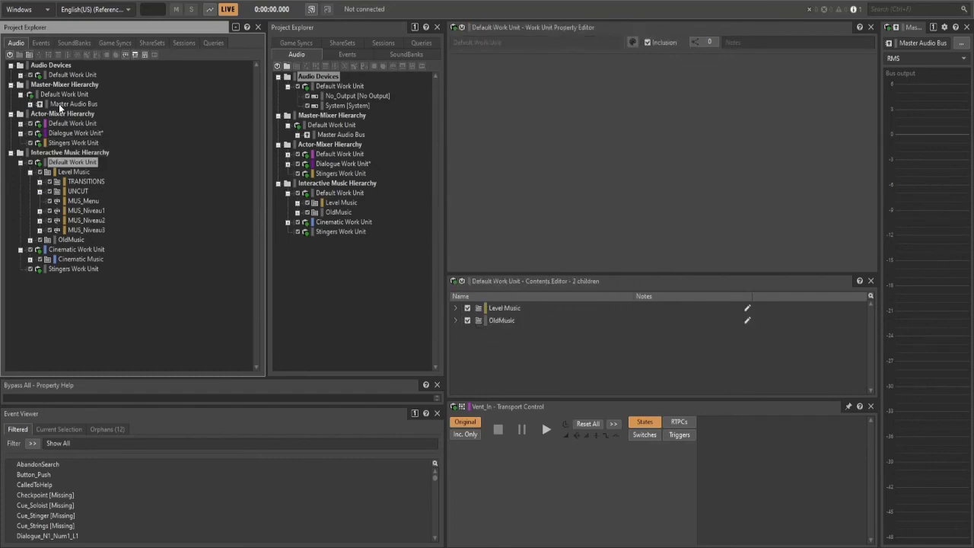
{"action": "key", "text": "Left"}
{"action": "key", "text": "Down"}
{"action": "key", "text": "Left"}
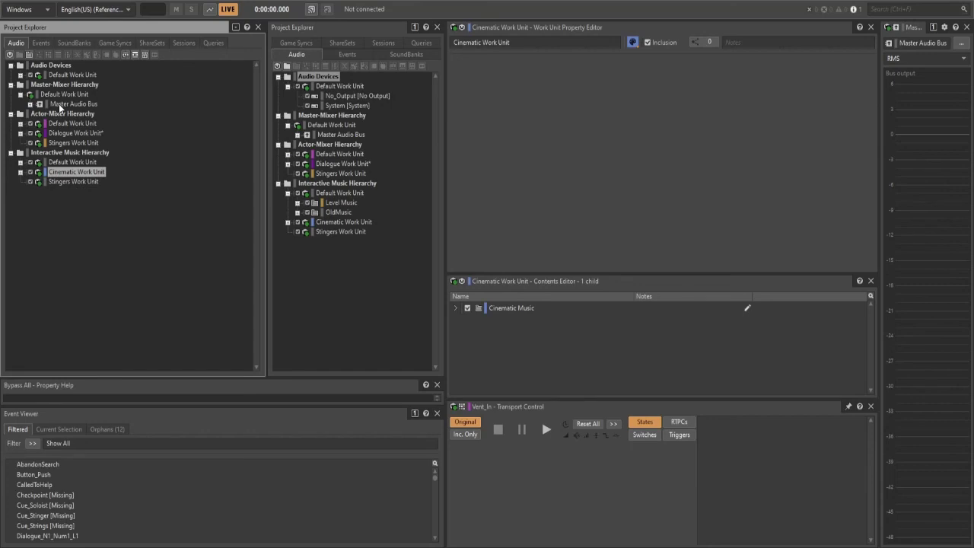
Collapse the Default Work Unit of the Master-Mixer Hierarchy.
{"action": "key", "text": "Up"}
{"action": "key", "text": "Up"}
{"action": "key", "text": "Up"}
{"action": "key", "text": "Up"}
{"action": "key", "text": "Up"}
{"action": "key", "text": "Up"}
{"action": "key", "text": "Up"}
{"action": "key", "text": "Up"}
{"action": "key", "text": "Left"}
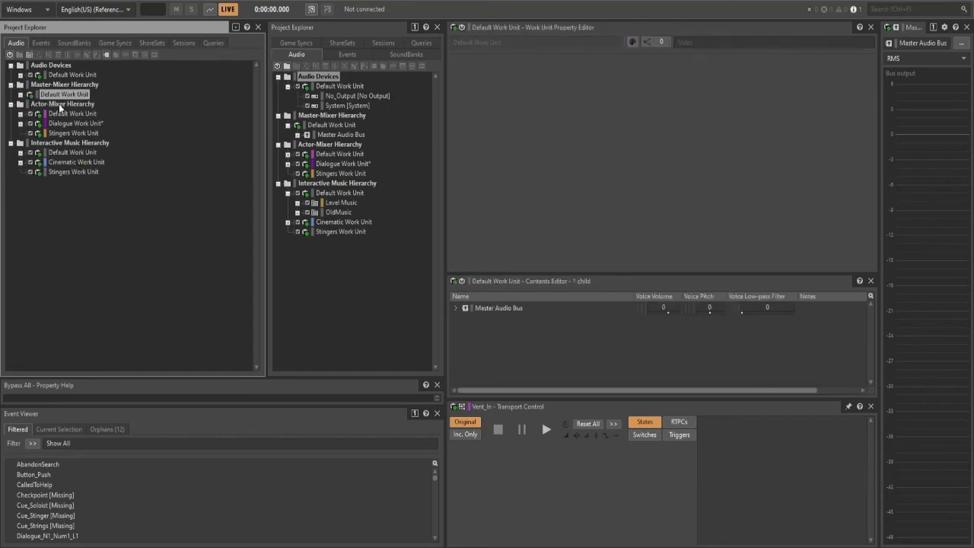